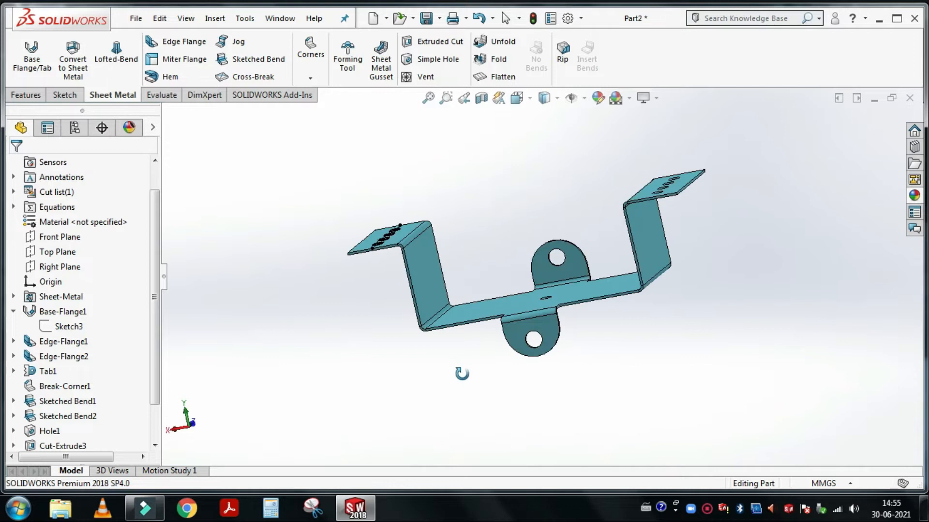
middle_click_drag(508, 401, 369, 353)
scroll(514, 387, "up", 2)
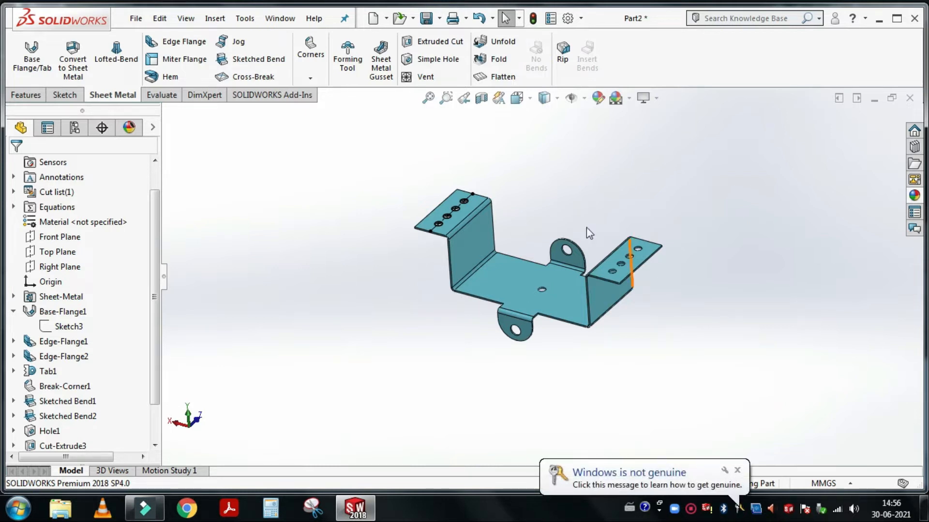
scroll(566, 232, "down", 2)
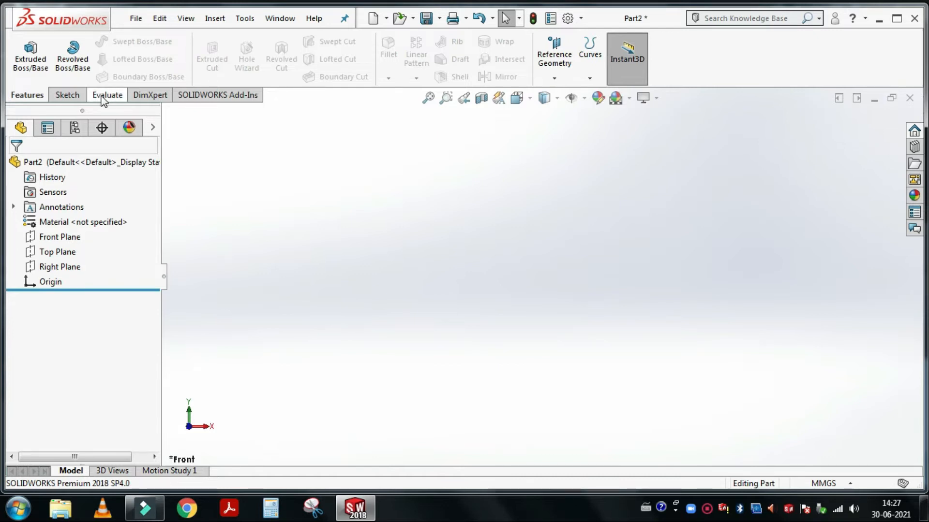
Enable the Sheet Metal command set for the part
right_click(103, 100)
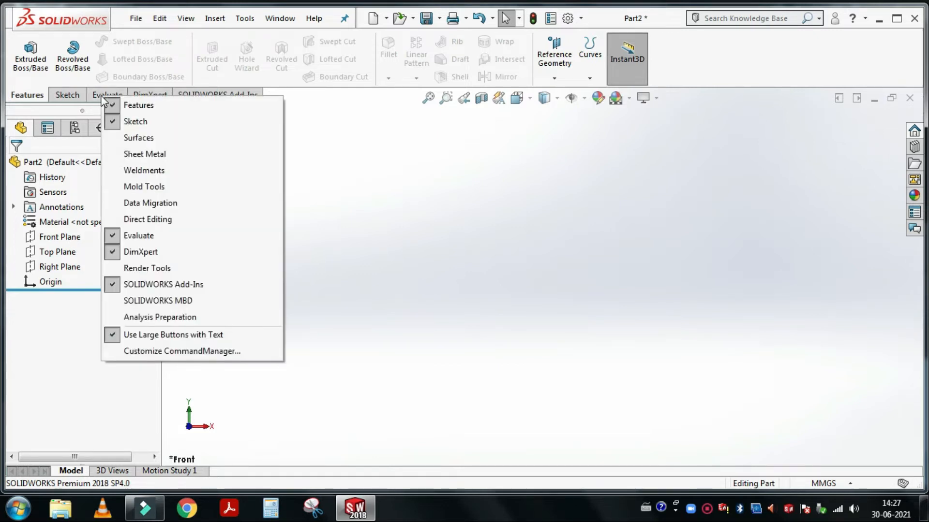
left_click(156, 159)
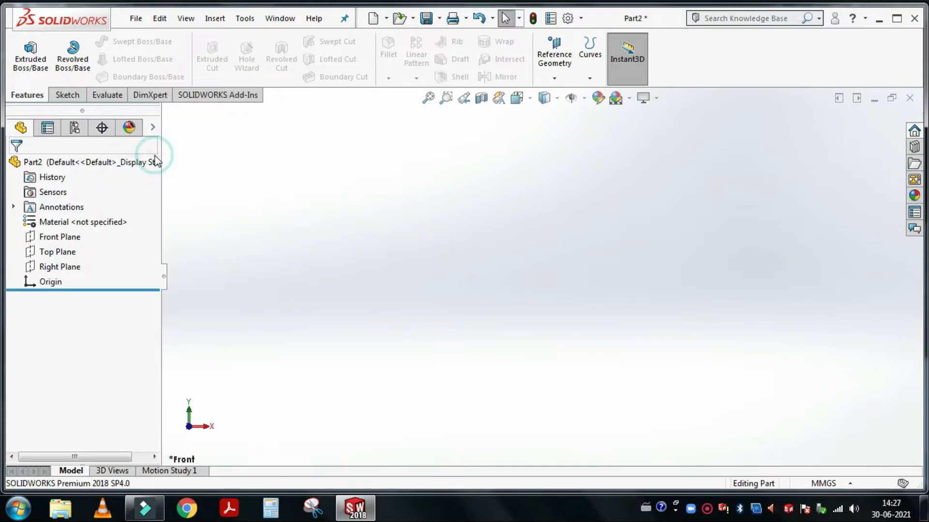
left_click(129, 95)
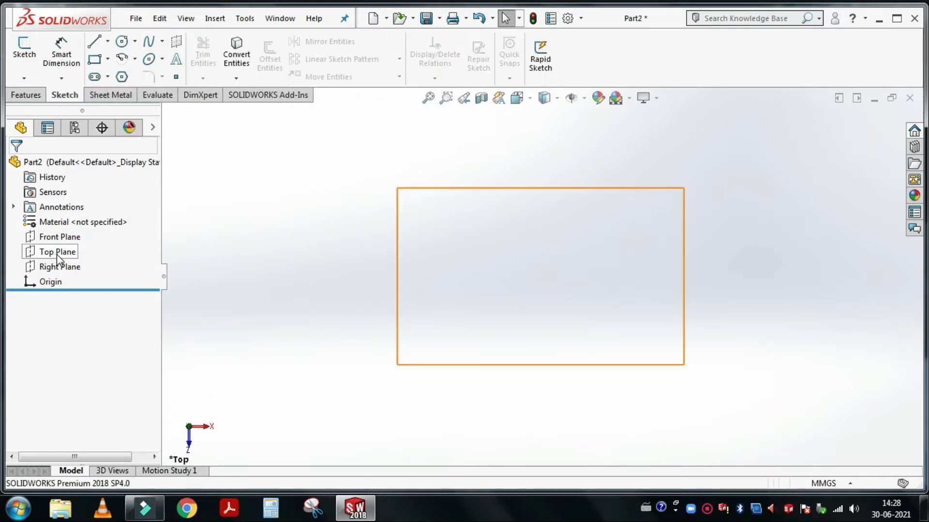
Sketch a center rectangle about 269 mm wide on the Top Plane, centred on the origin
left_click(57, 254)
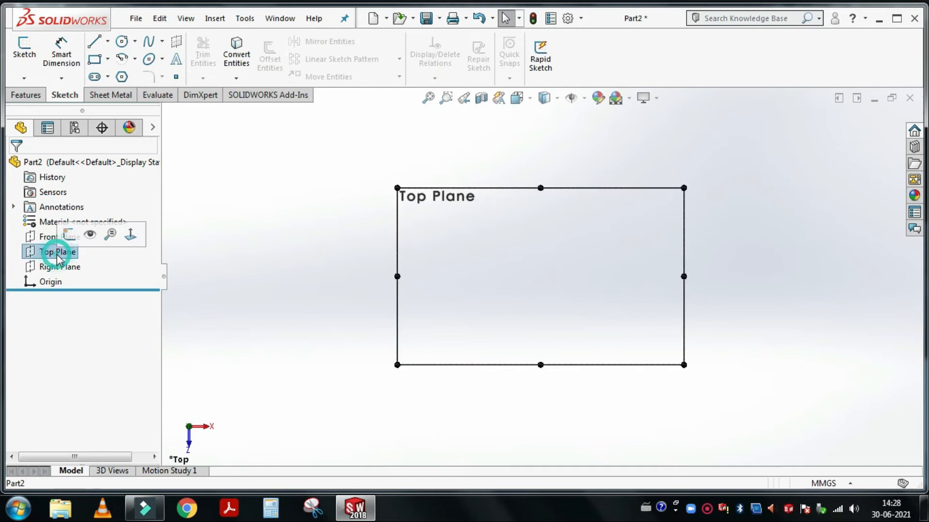
left_click(68, 235)
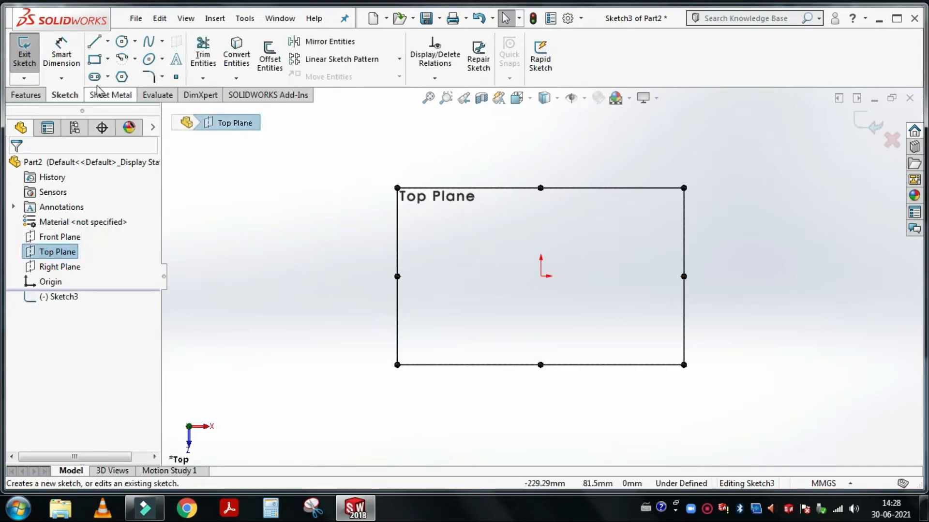
left_click(108, 60)
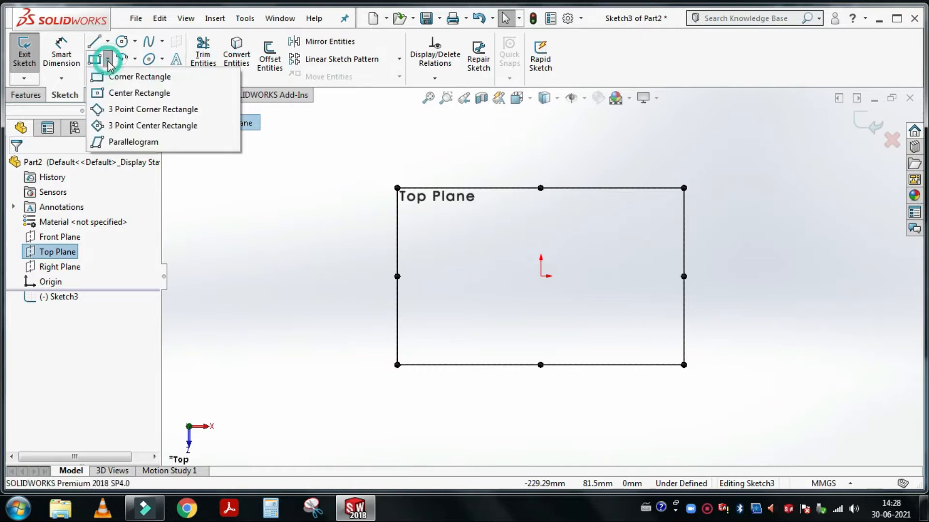
left_click(116, 93)
left_click(542, 276)
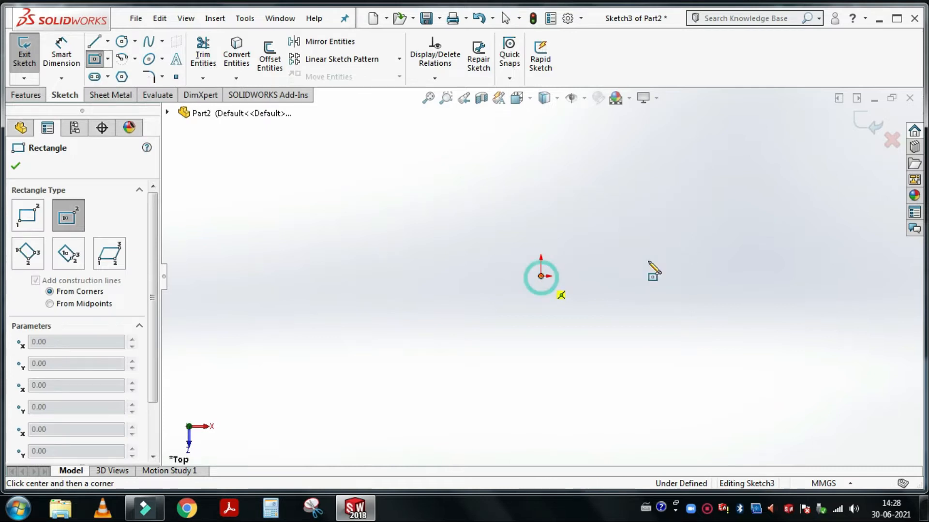
left_click(757, 189)
Dimension the rectangle's upper horizontal edge and set its length to 200 mm
left_click(57, 52)
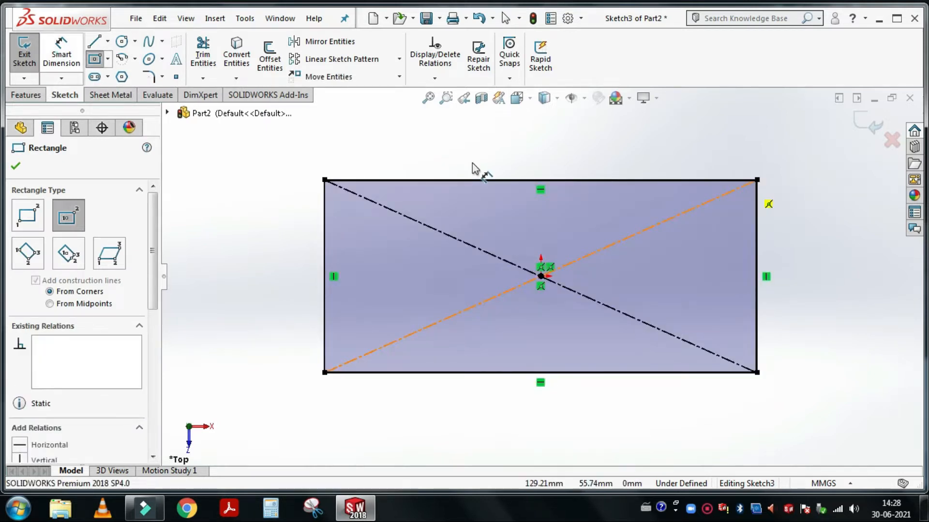
left_click(489, 180)
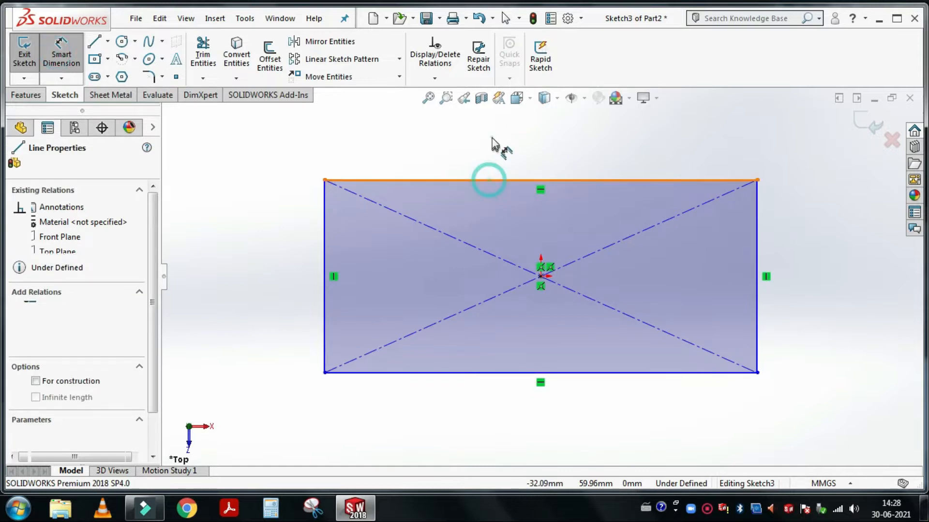
left_click(492, 140)
type("20")
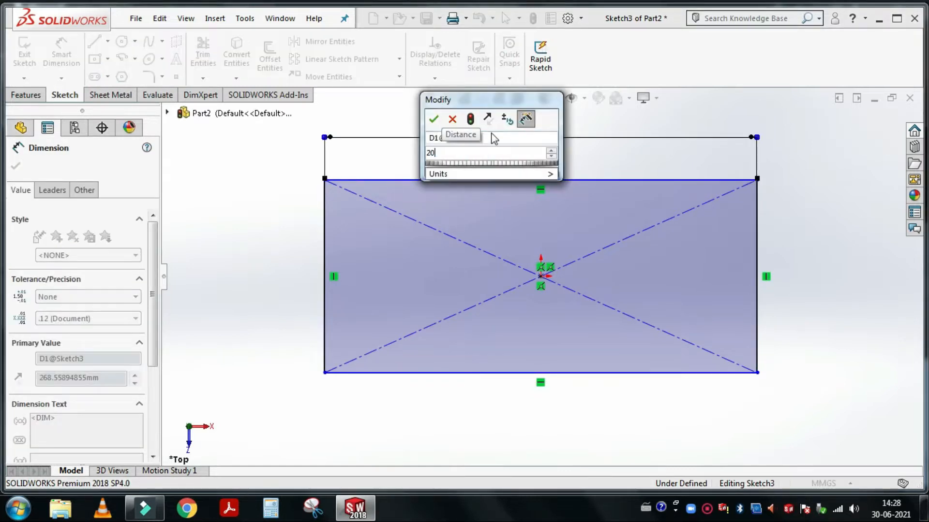
key("Return")
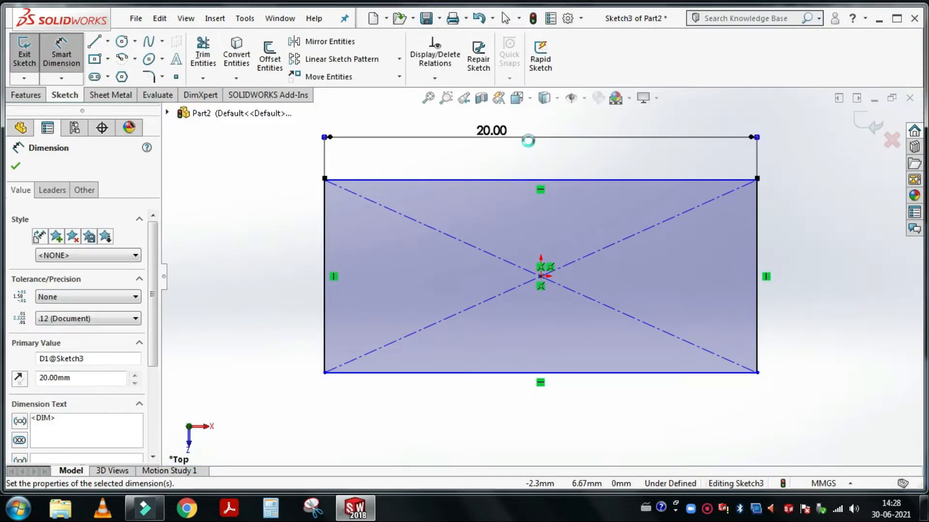
scroll(498, 155, "up", 1)
double_click(497, 155)
type("300")
key("Return")
Dimension the rectangle's short vertical side and set it to 100 mm
left_click(424, 97)
left_click(339, 279)
left_click(298, 232)
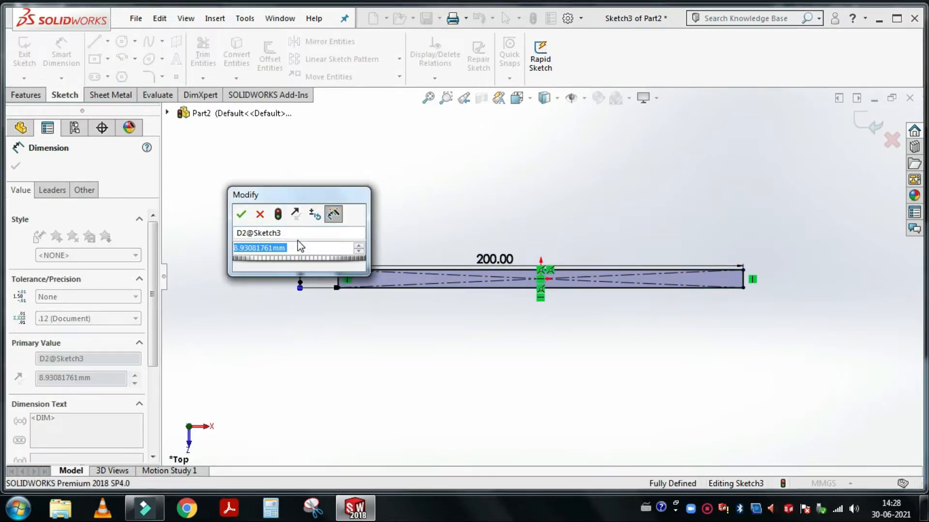
type("100")
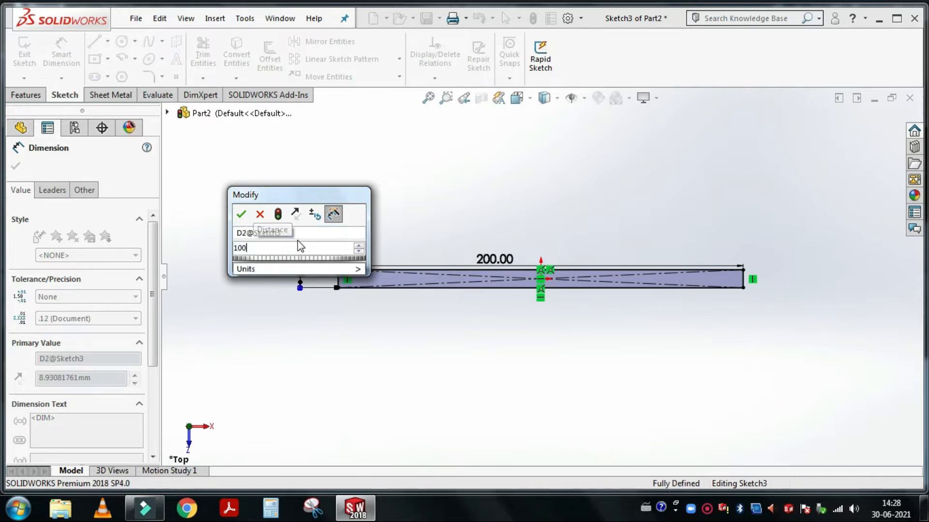
key("Return")
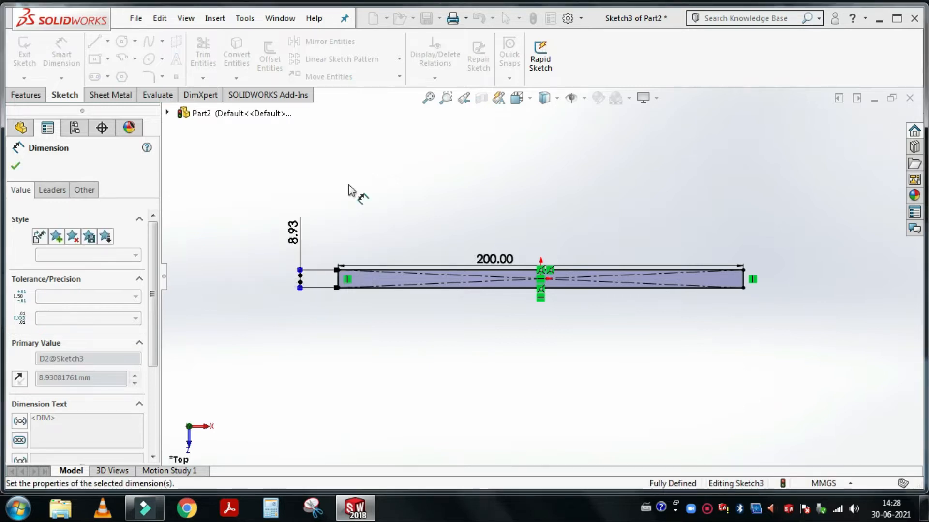
left_click(557, 148)
scroll(452, 139, "up", 4)
scroll(453, 159, "up", 2)
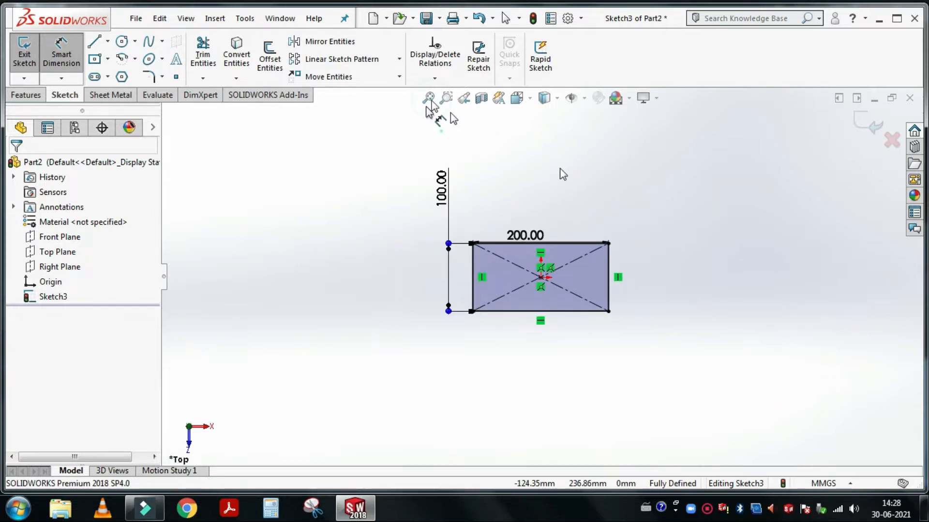
scroll(484, 174, "down", 3)
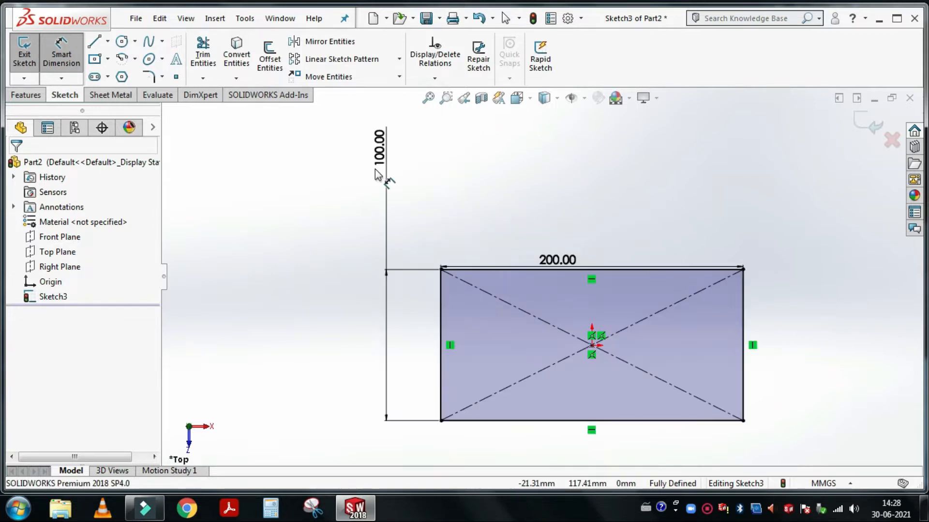
Create a 2 mm thick base flange from the rectangle sketch, with a K-Factor of 0.5 and the direction not reversed
left_click(102, 98)
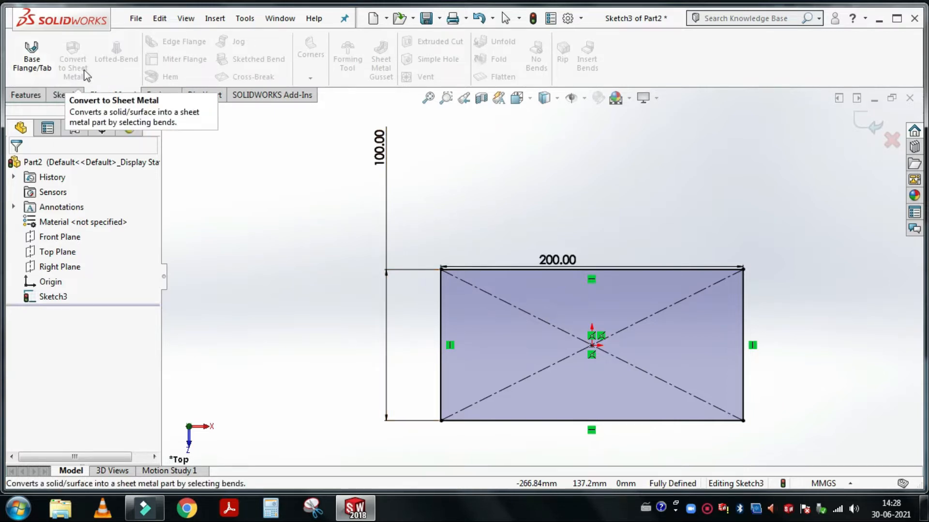
left_click(39, 61)
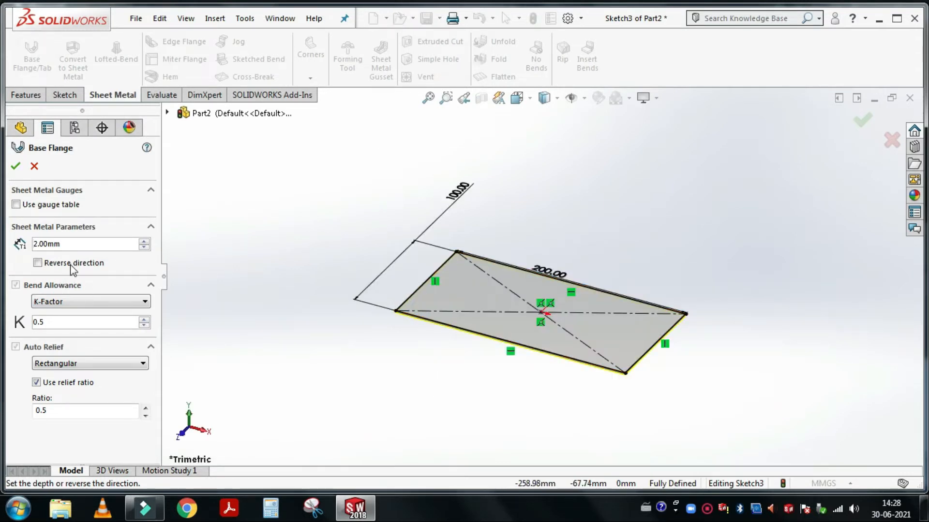
left_click(70, 245)
double_click(29, 245)
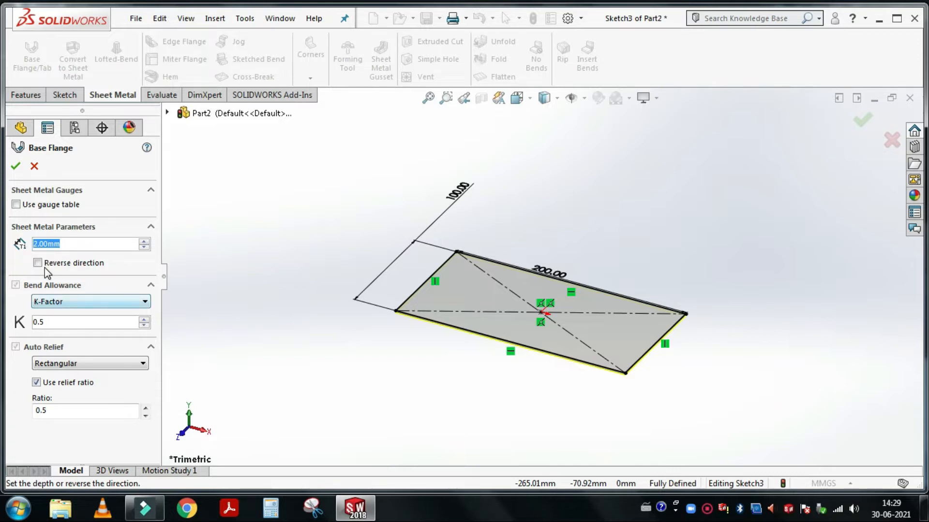
scroll(448, 294, "down", 10)
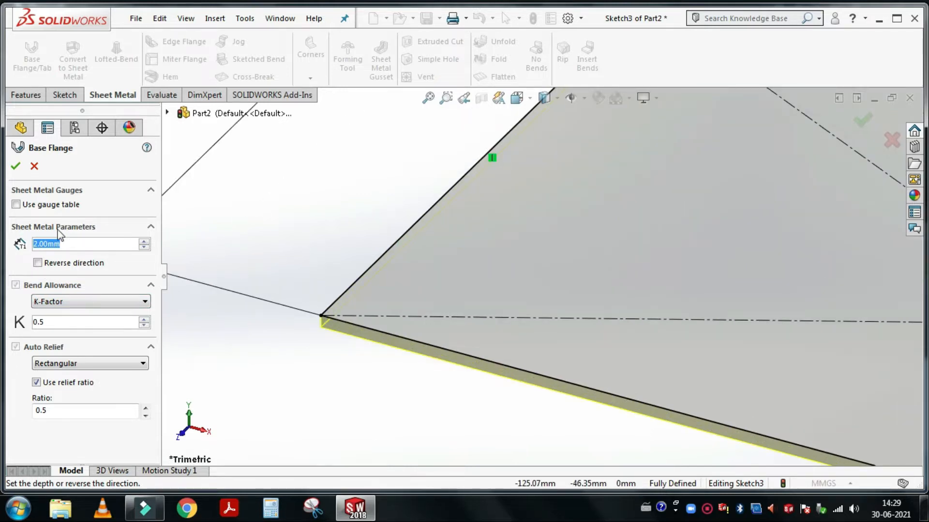
left_click(38, 263)
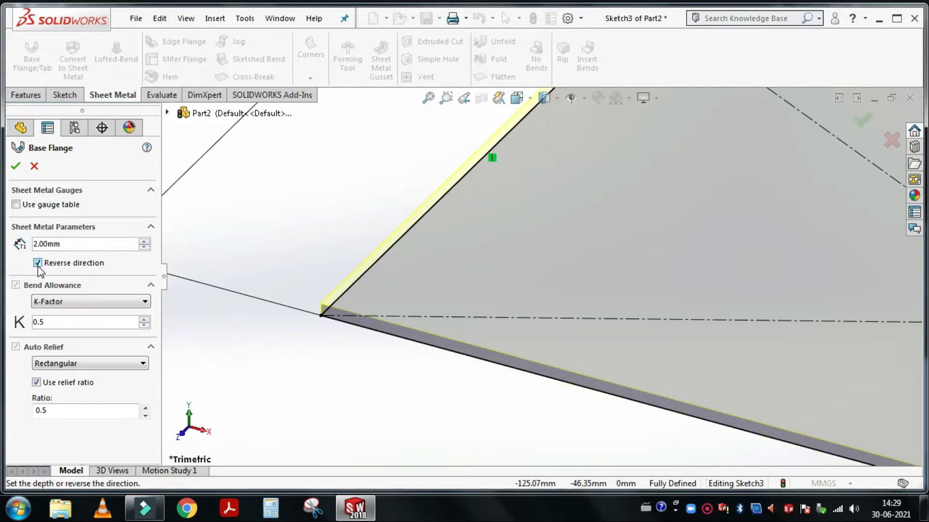
left_click(37, 264)
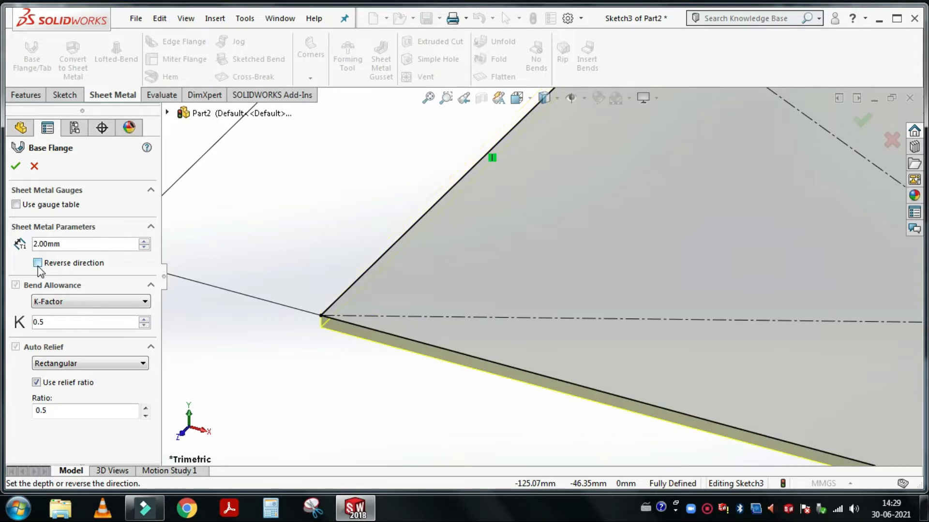
left_click(87, 306)
left_click(59, 324)
left_click(15, 167)
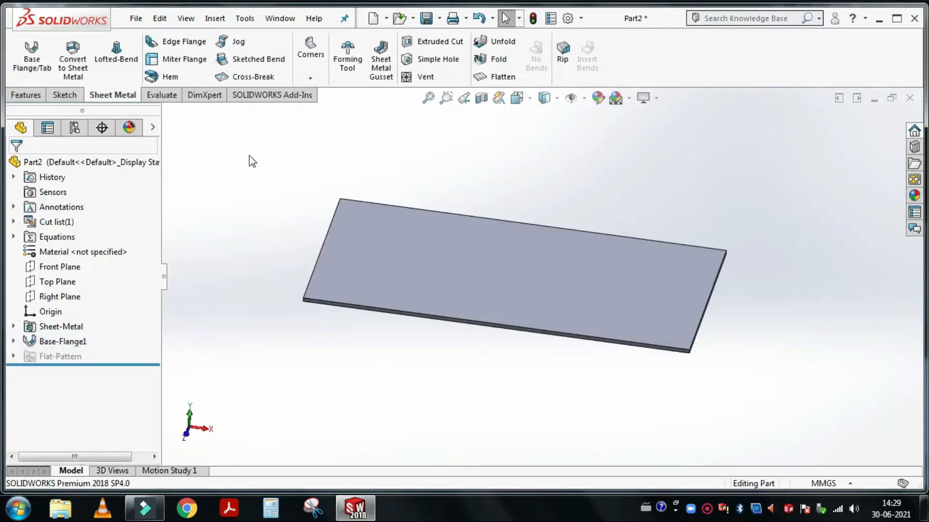
Start an edge flange on one short end of the plate, pointing upward with a blind length of 57 mm
left_click(188, 47)
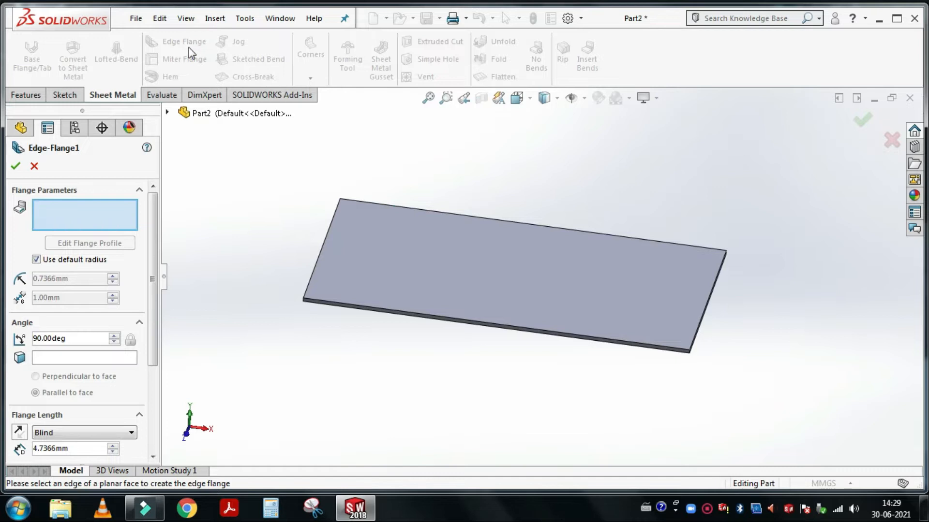
middle_click_drag(695, 318, 663, 304)
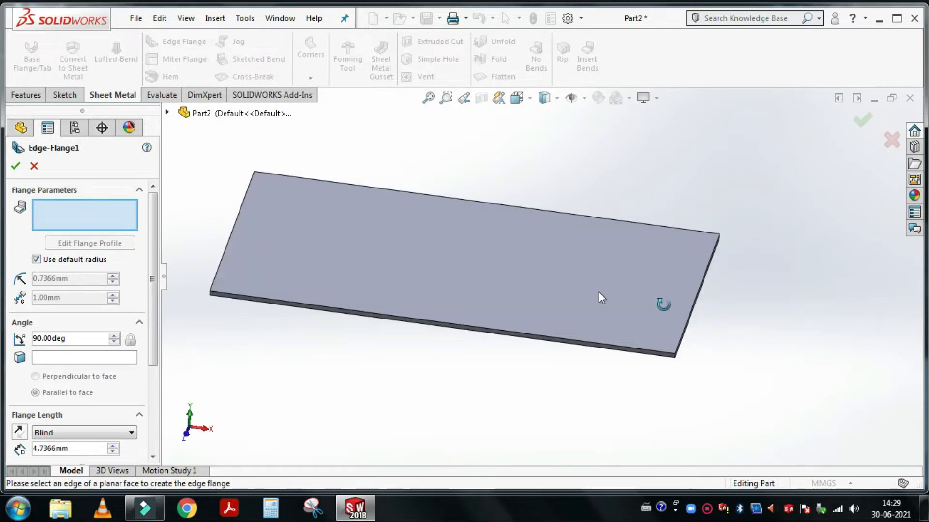
middle_click_drag(599, 291, 574, 286)
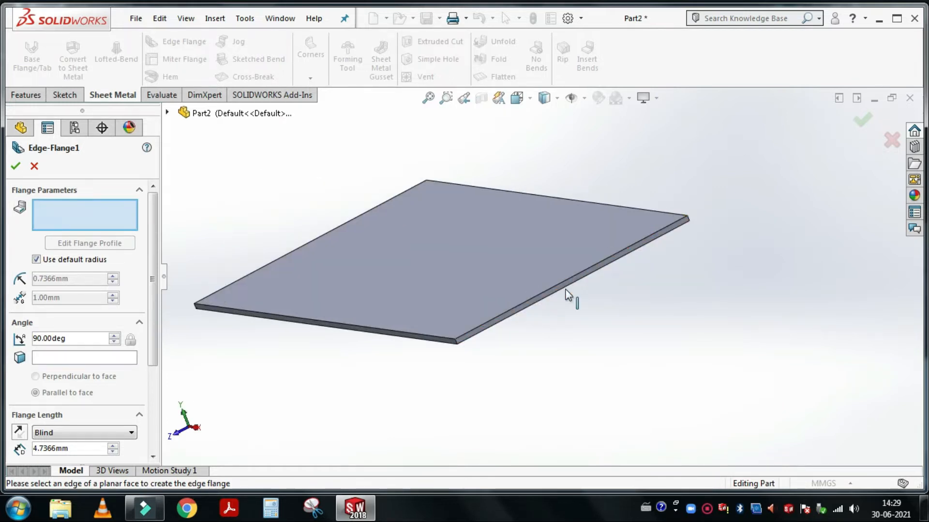
left_click(564, 289)
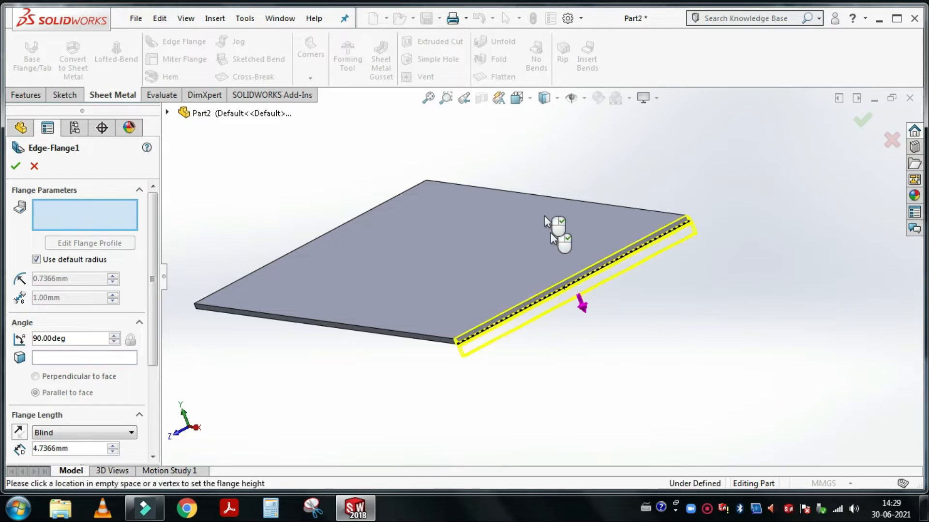
left_click(499, 141)
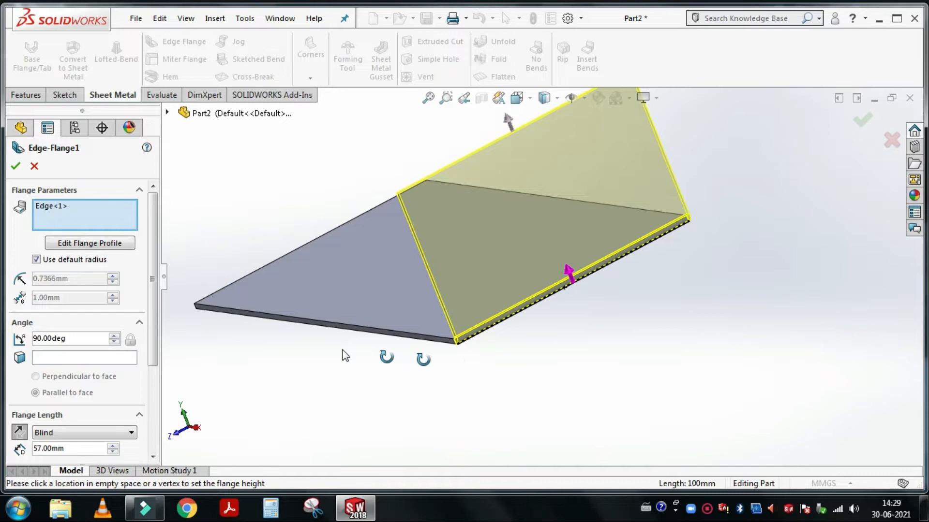
Add the plate's opposite short edge to the edge flange, with both flanges pointing upward
middle_click_drag(349, 357, 425, 303)
left_click(414, 295)
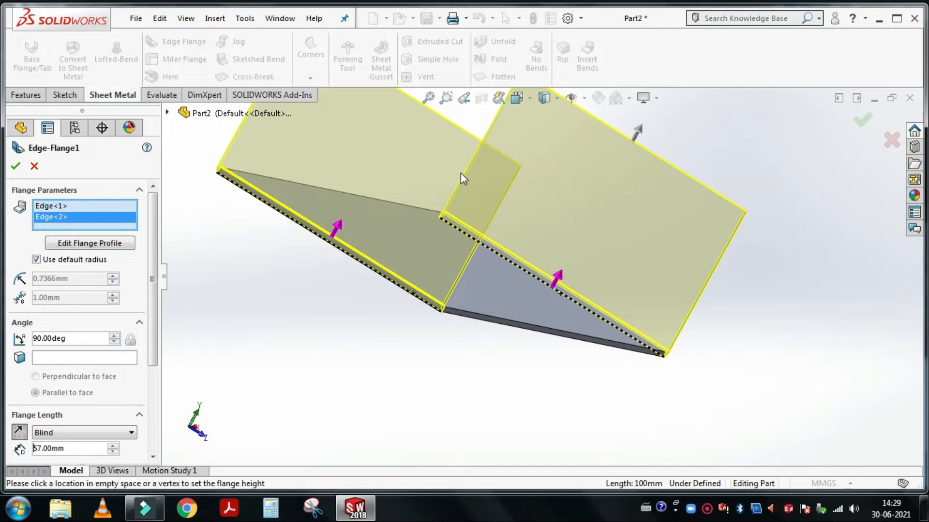
left_click(339, 231)
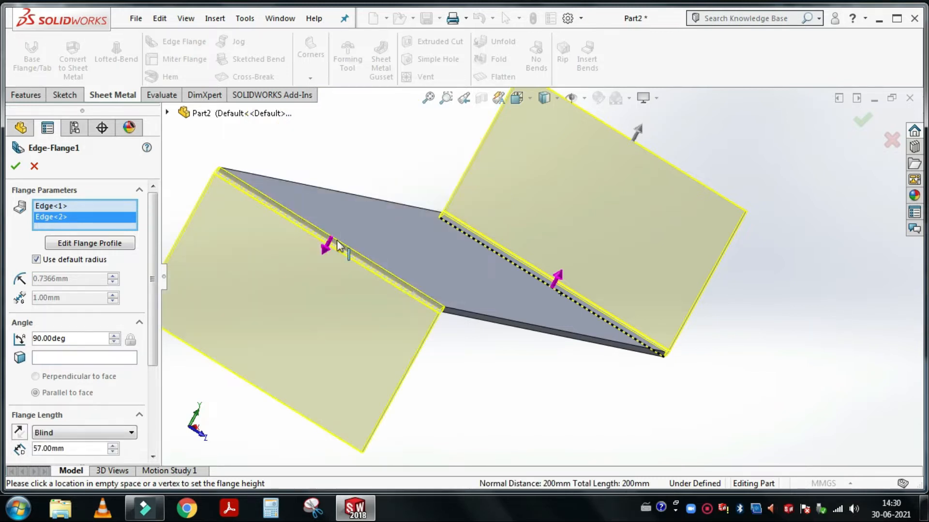
left_click(326, 252)
middle_click_drag(622, 376, 101, 309)
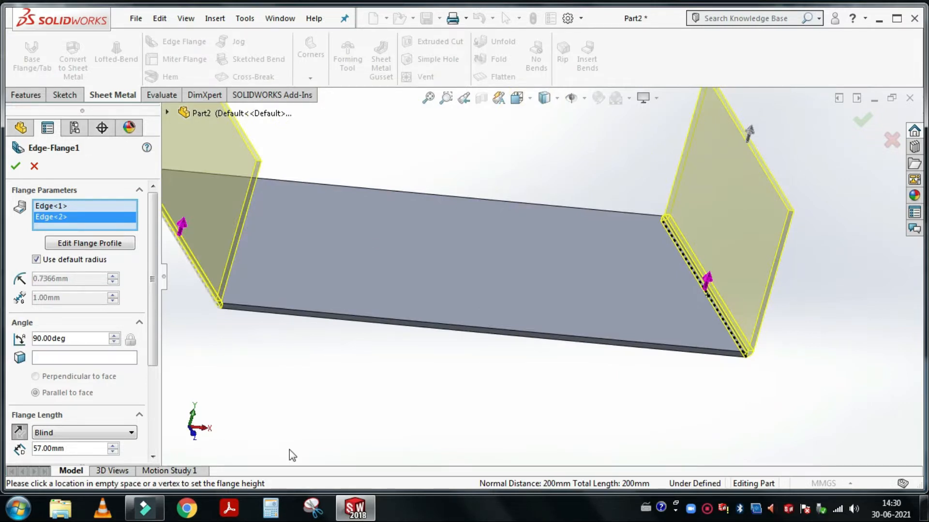
key("f")
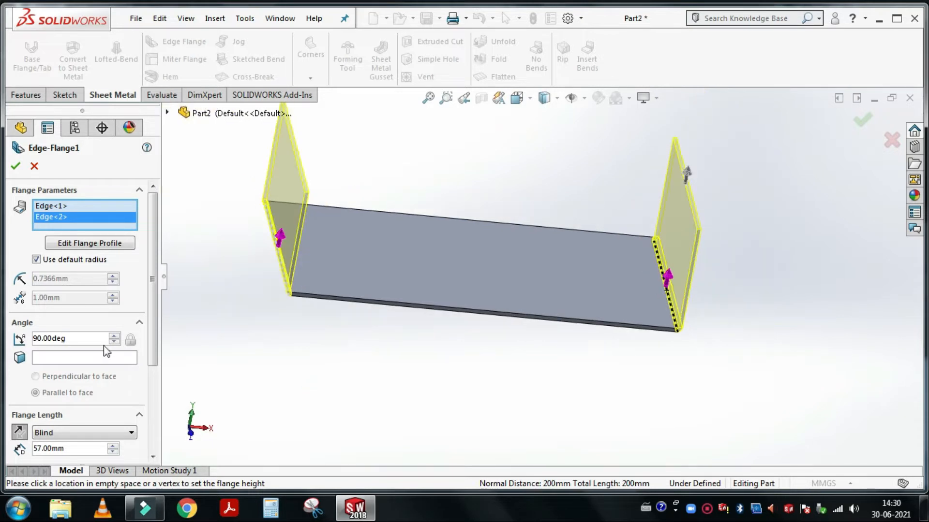
Try a flange angle of 88 degrees and restore it to 90 degrees
left_click(114, 342)
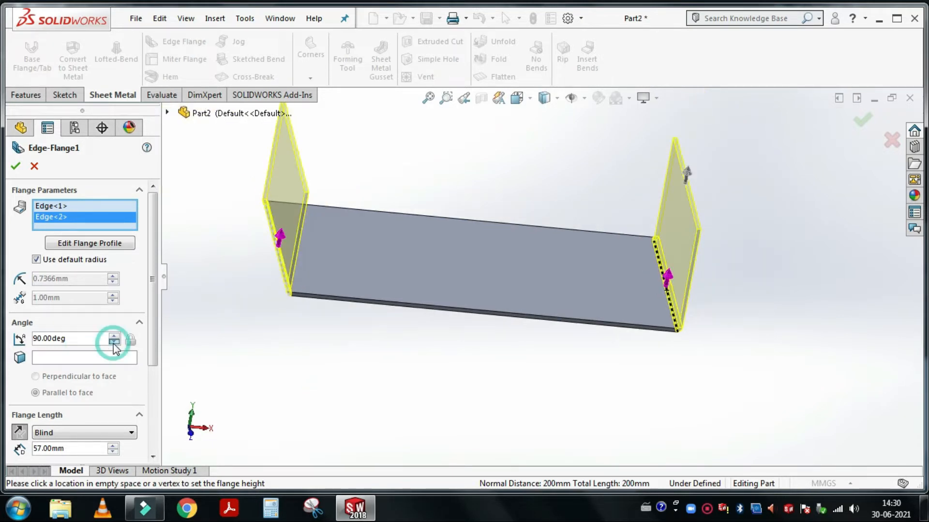
left_click(114, 342)
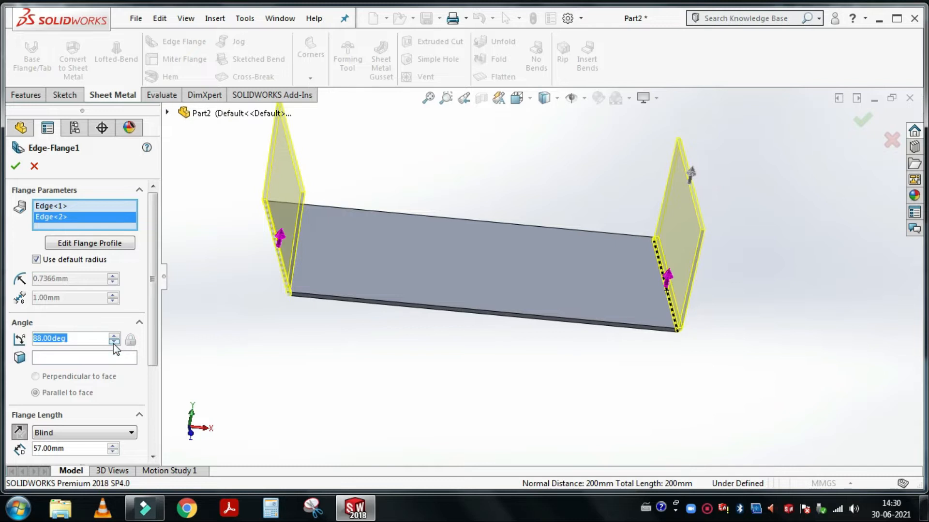
middle_click_drag(518, 270, 510, 312)
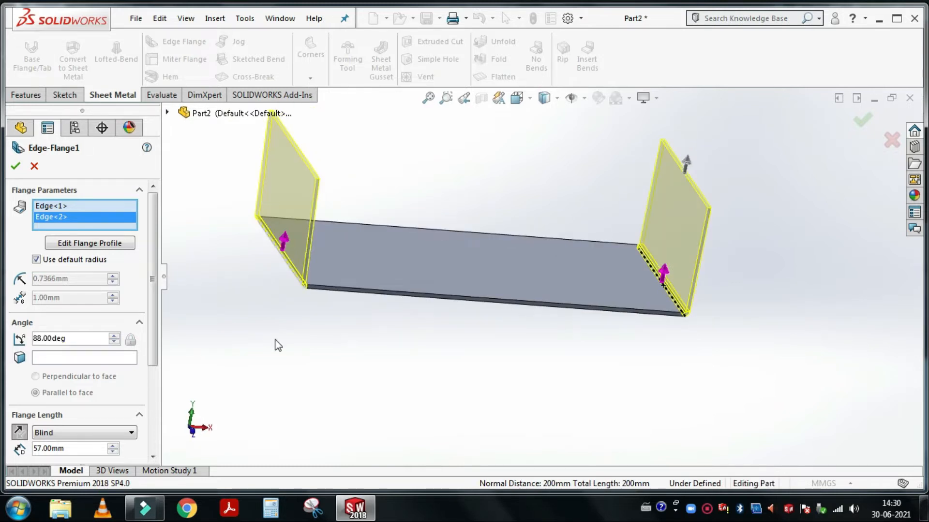
left_click(20, 342)
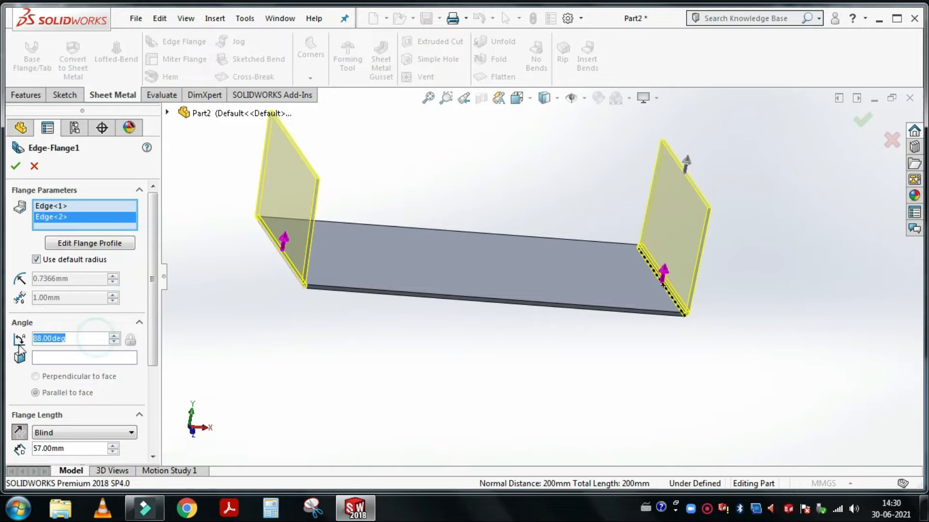
type("90")
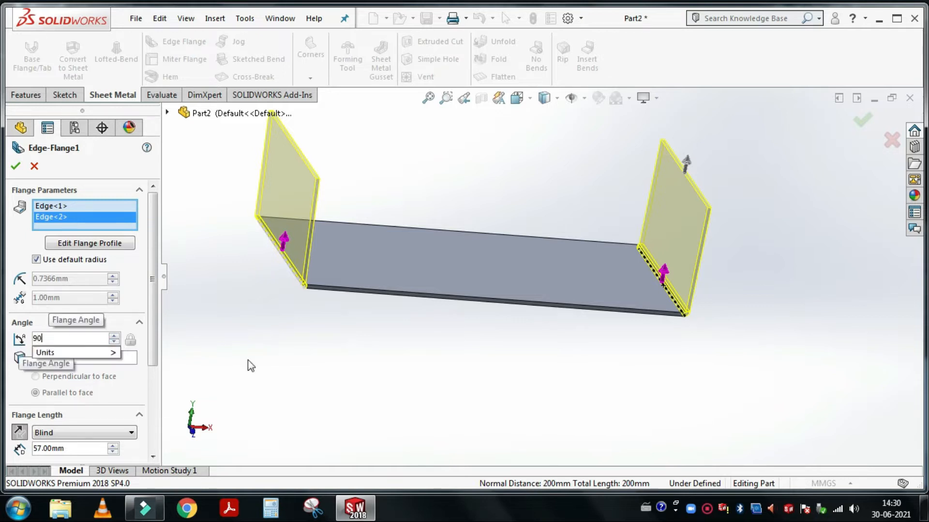
left_click(248, 361)
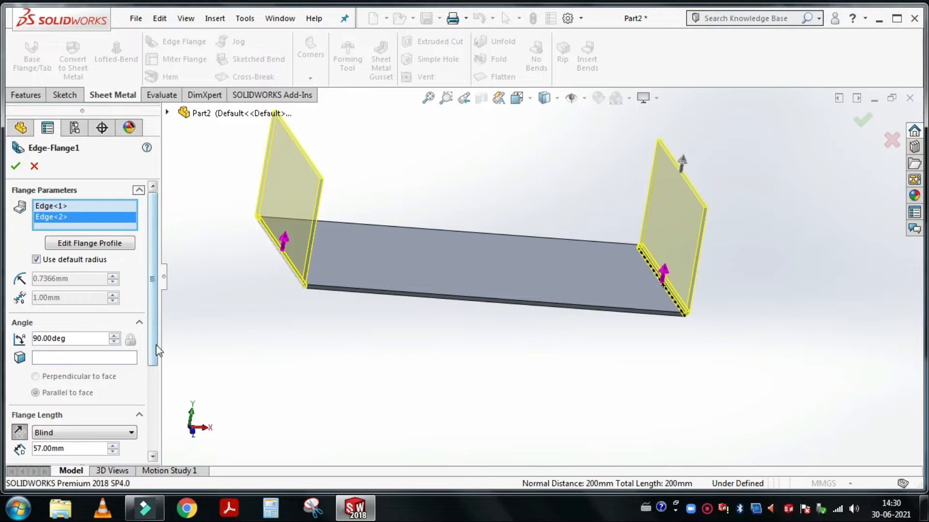
Set the blind length of both edge flanges to 75 mm
left_click_drag(153, 345, 160, 429)
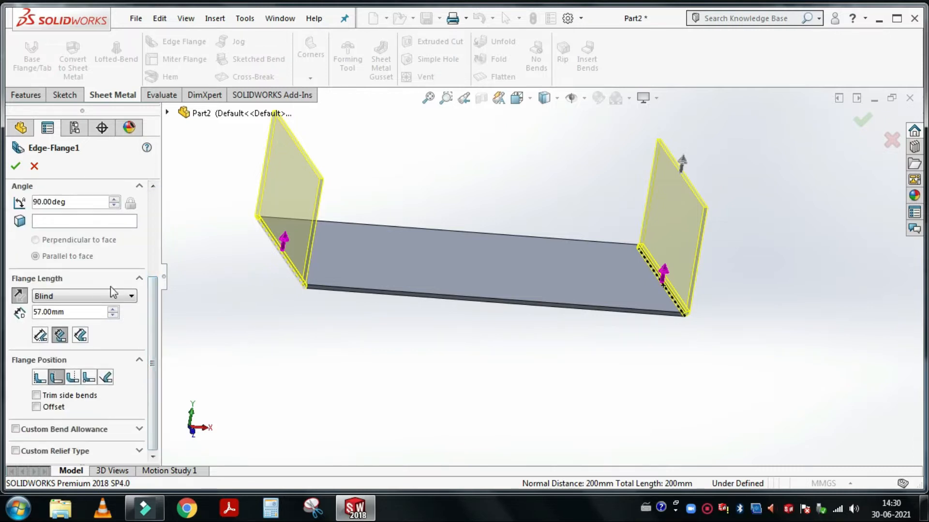
left_click(544, 283)
left_click_drag(81, 312, 32, 321)
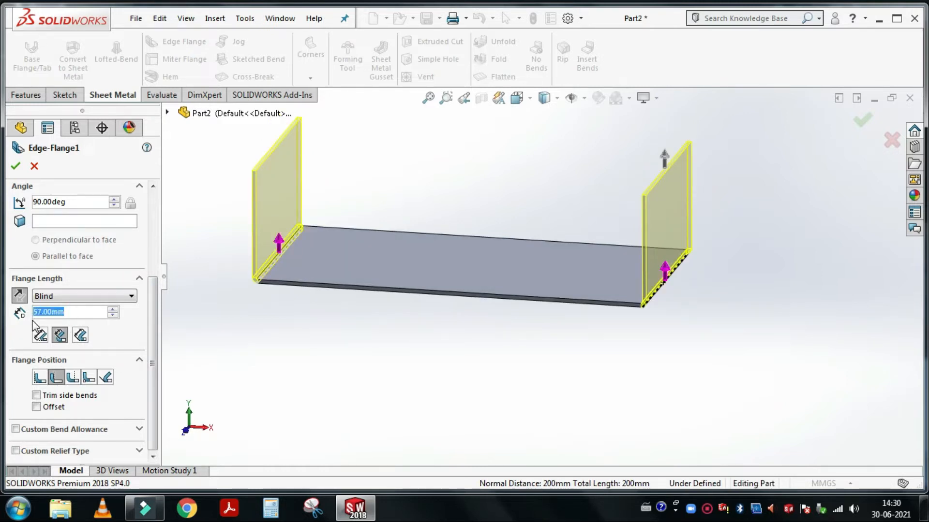
type("75")
key("Return")
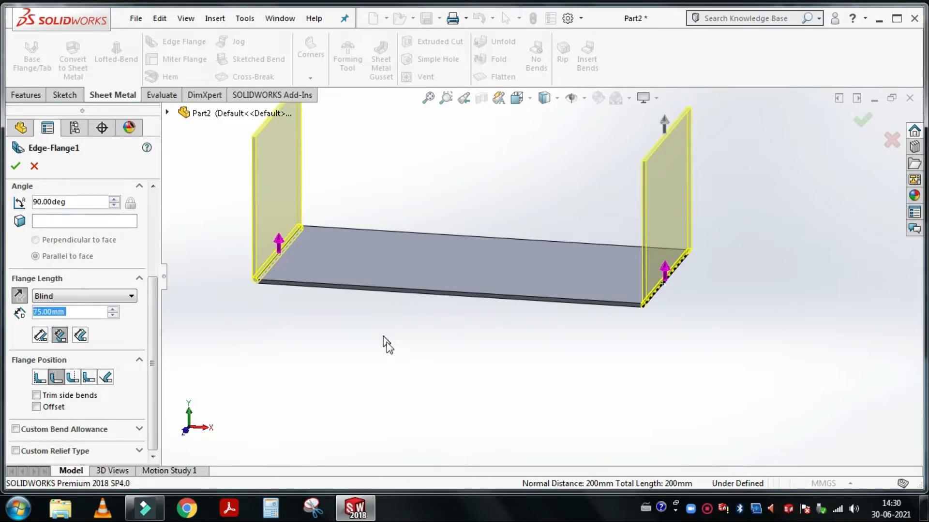
Compare the flange length reference options at the bend corner and choose Outer Virtual Sharp
middle_click_drag(395, 352, 435, 214)
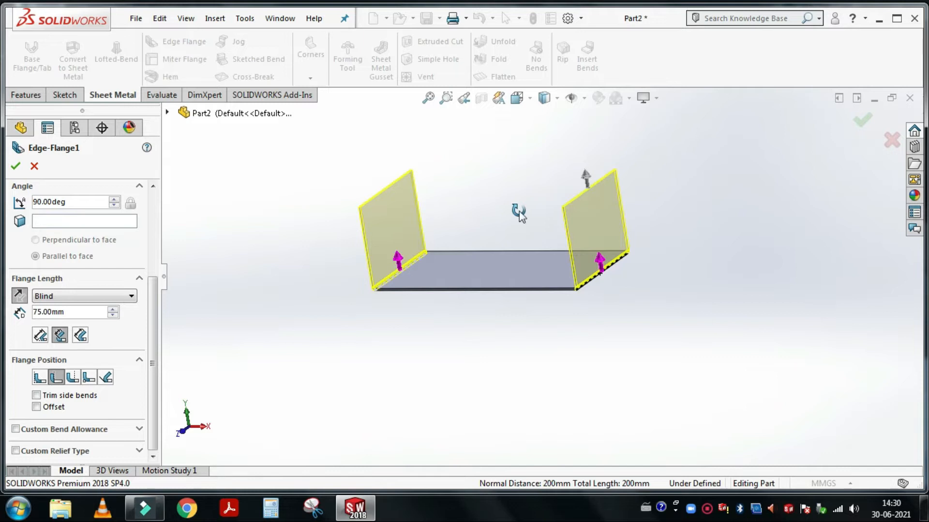
middle_click_drag(518, 210, 519, 210)
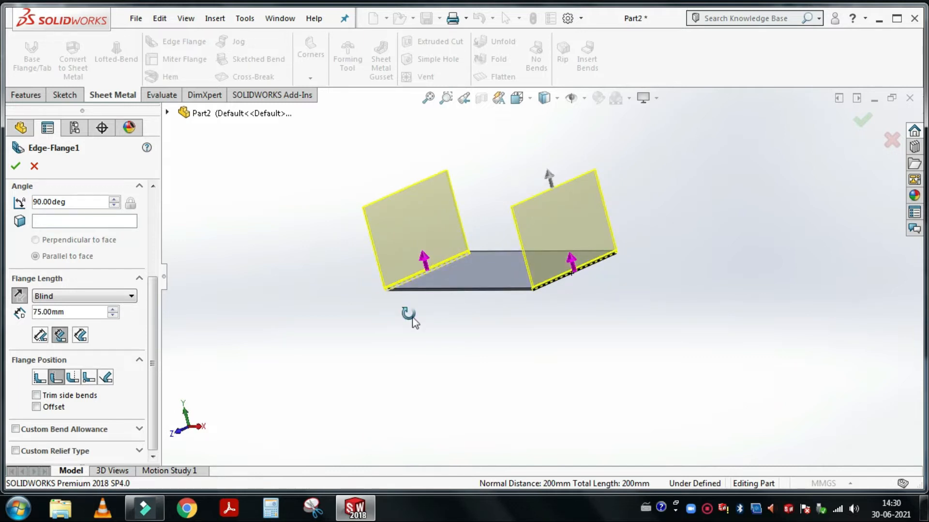
middle_click_drag(407, 313, 415, 312)
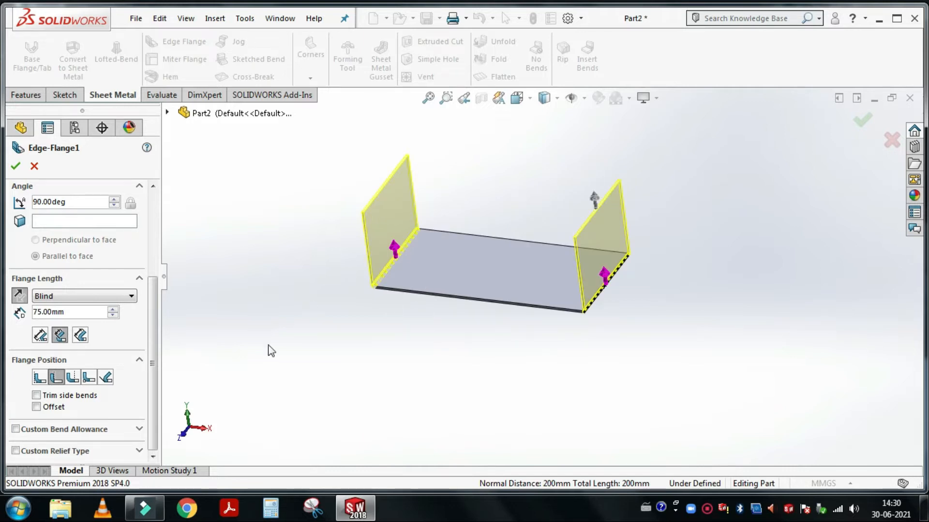
scroll(189, 348, "down", 2)
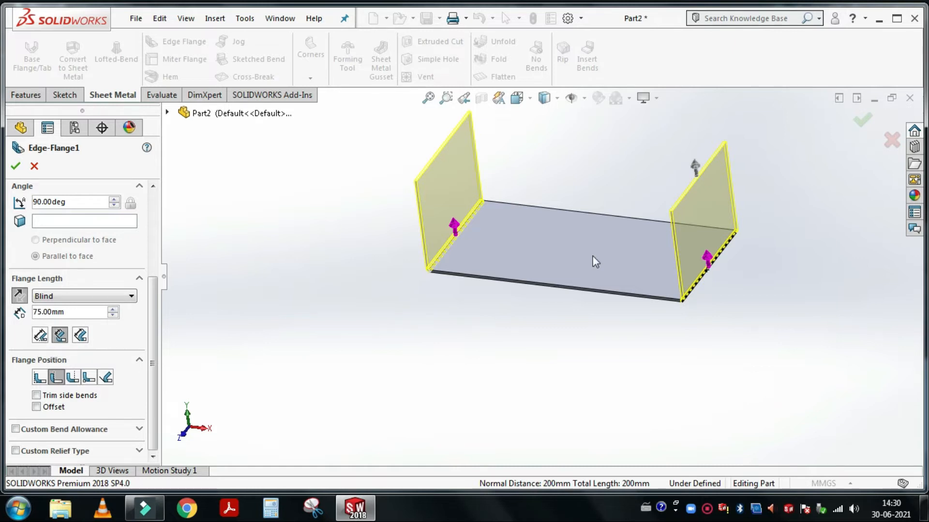
scroll(253, 268, "down", 5)
scroll(246, 275, "down", 1)
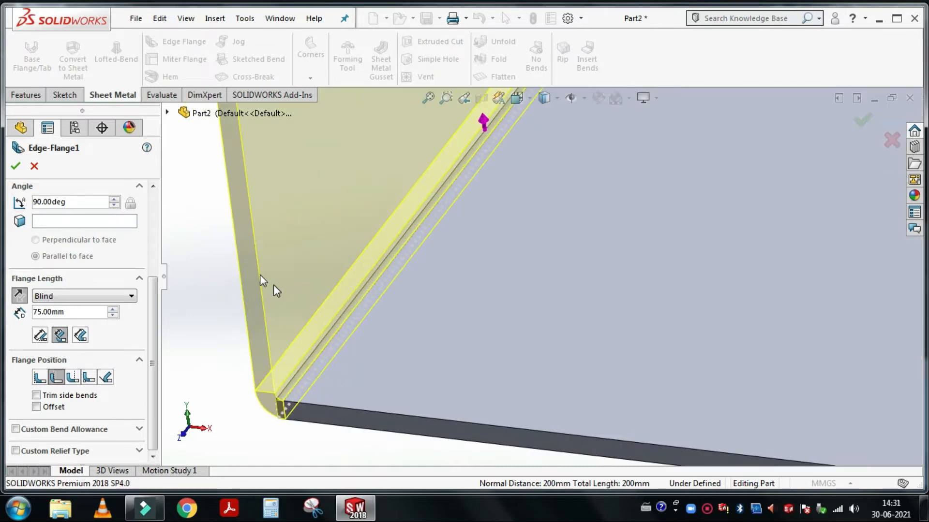
left_click(42, 337)
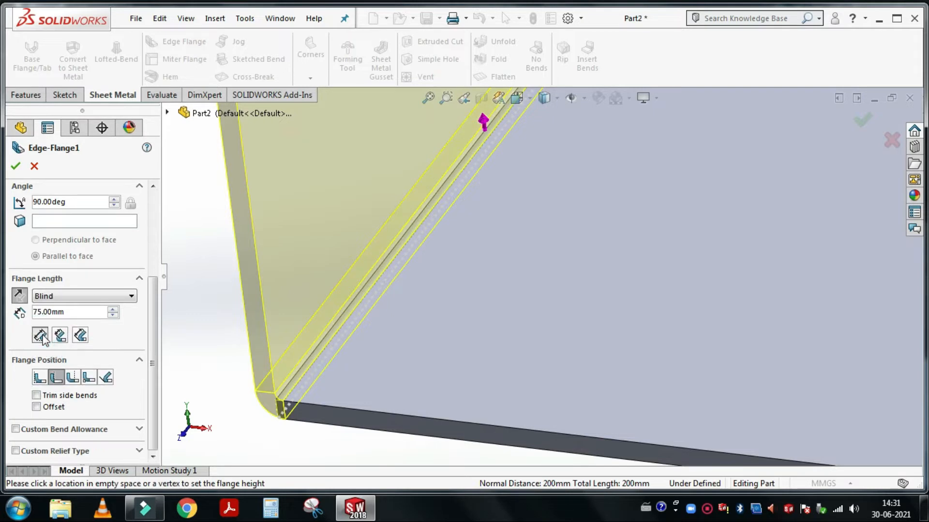
left_click(54, 339)
left_click(46, 336)
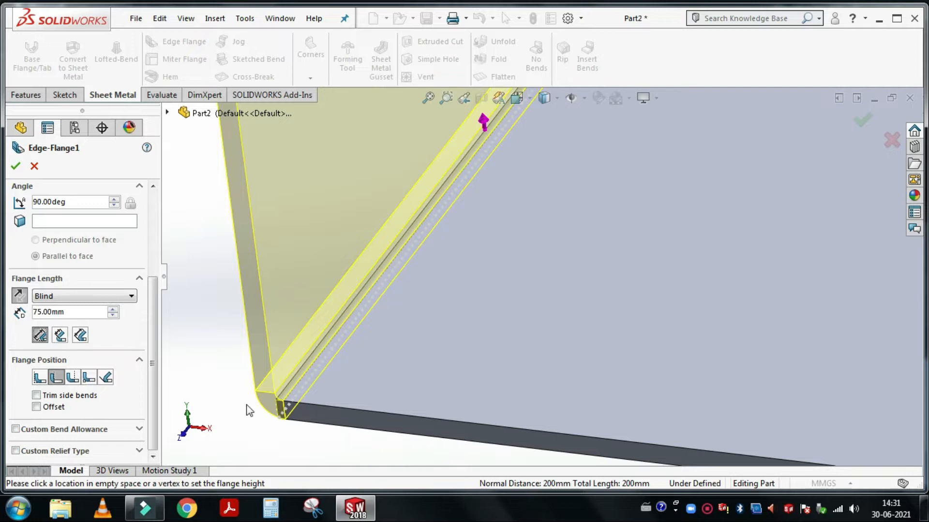
left_click(60, 336)
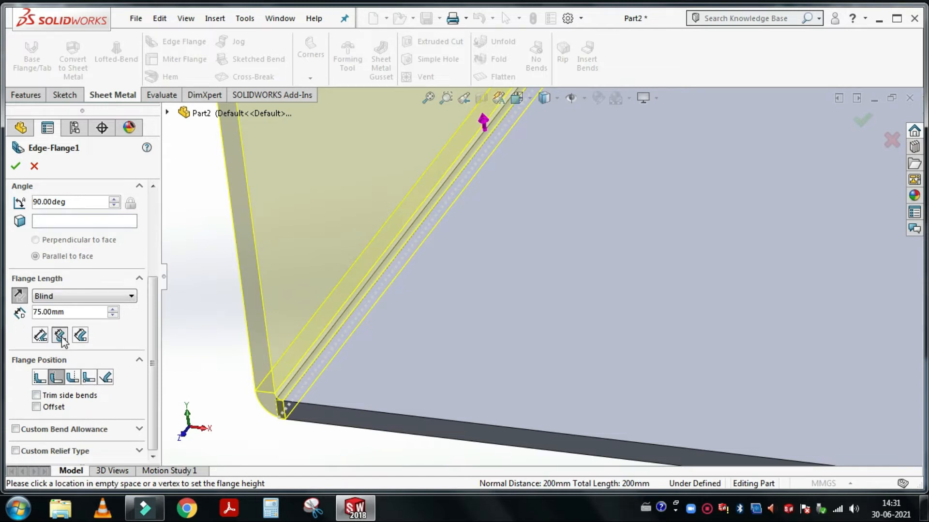
left_click(81, 335)
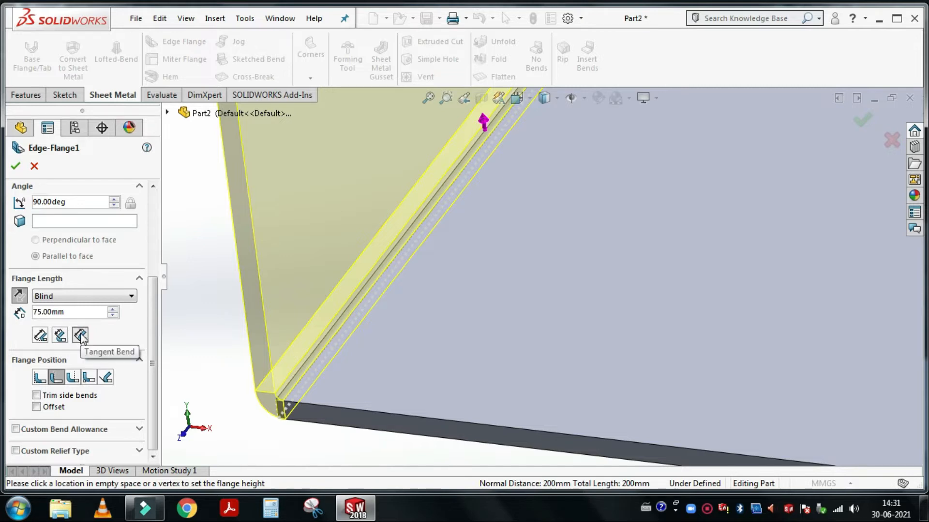
left_click(45, 339)
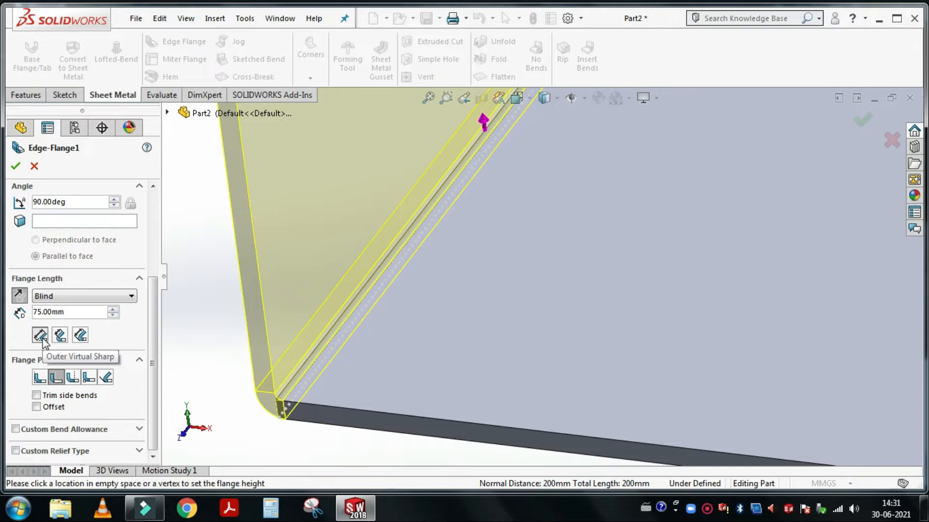
left_click(41, 339)
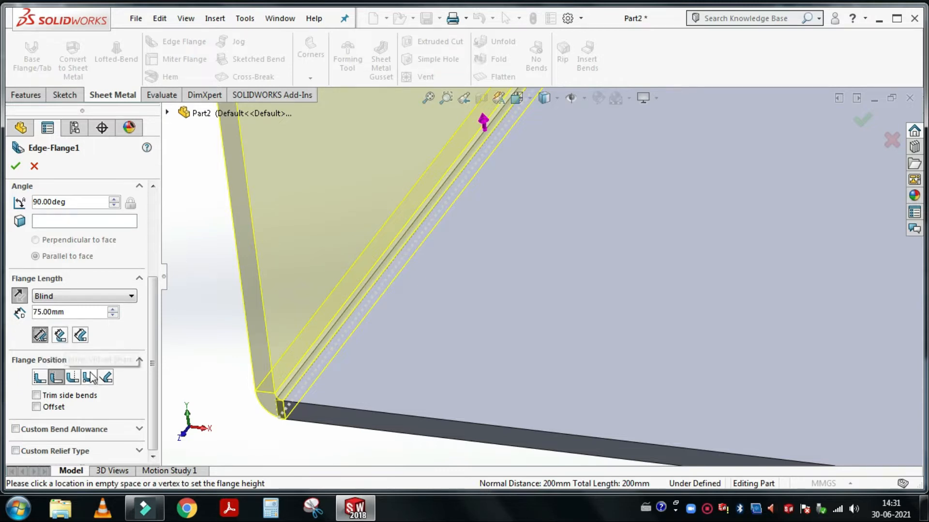
Try each of the other flange positions, including Tangent to Bend, and return to Material Outside
left_click(40, 380)
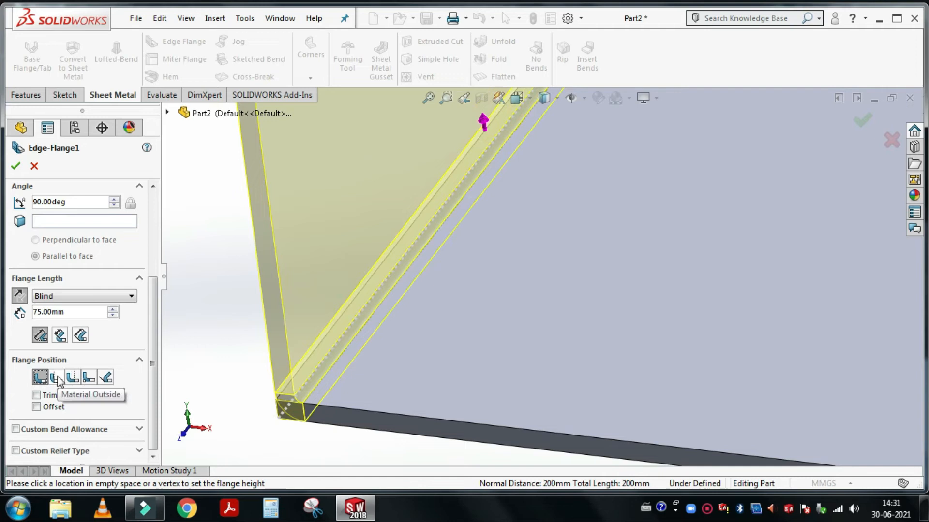
left_click(58, 379)
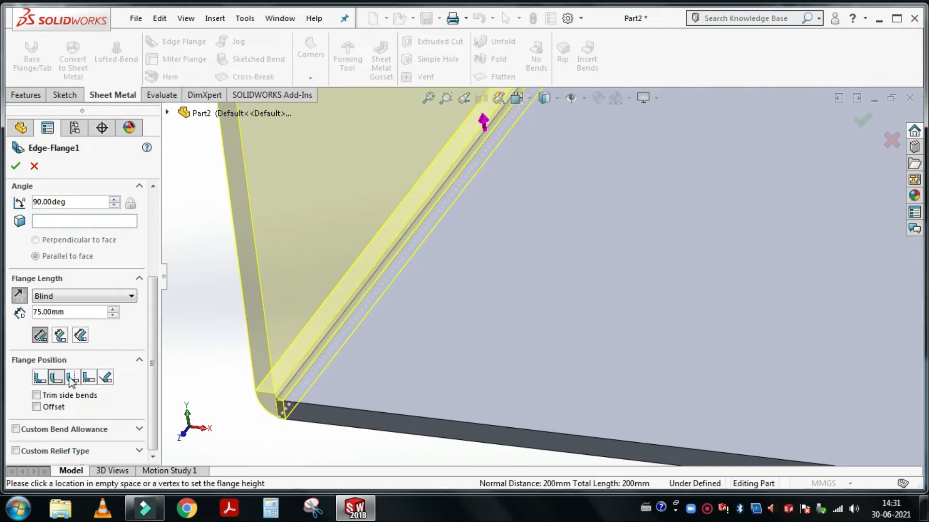
left_click(76, 379)
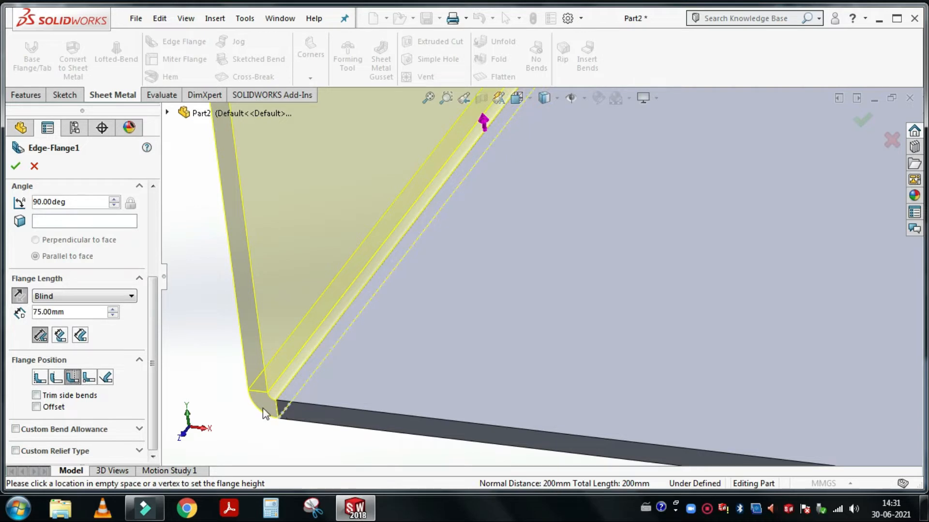
left_click(89, 379)
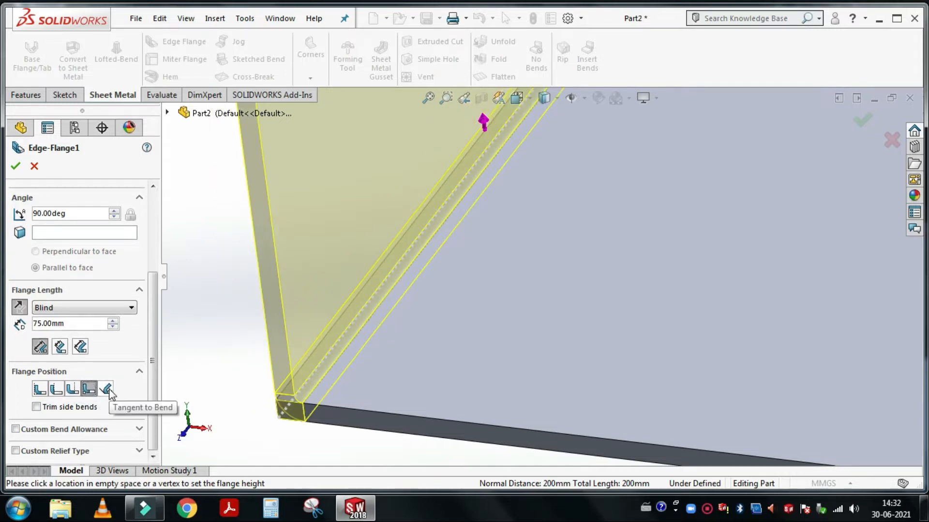
left_click(107, 389)
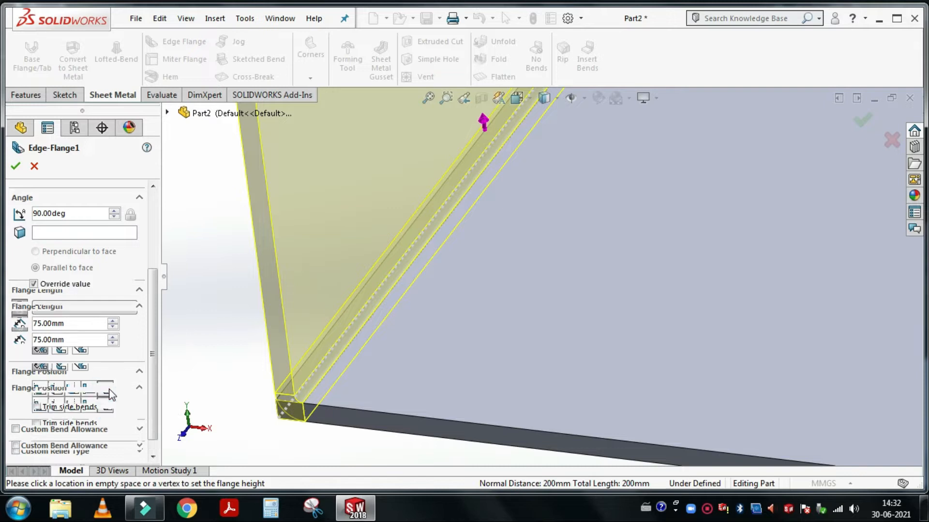
left_click(56, 391)
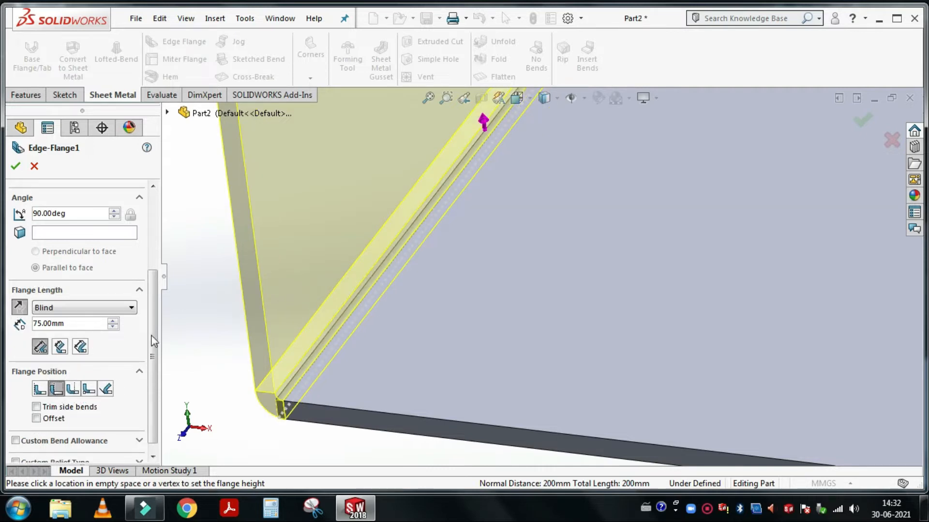
Override the default bend radius with 3 mm and create the edge flanges
scroll(154, 341, "down", 1)
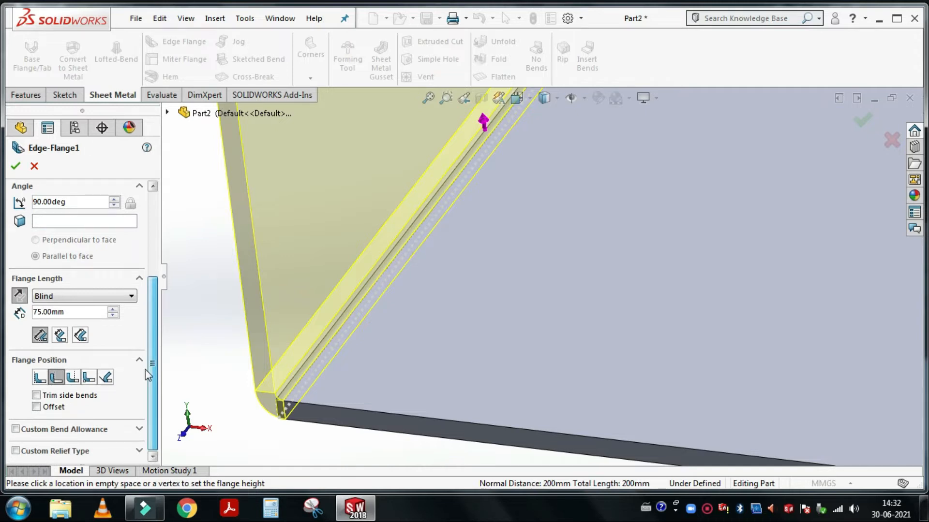
scroll(150, 300, "up", 6)
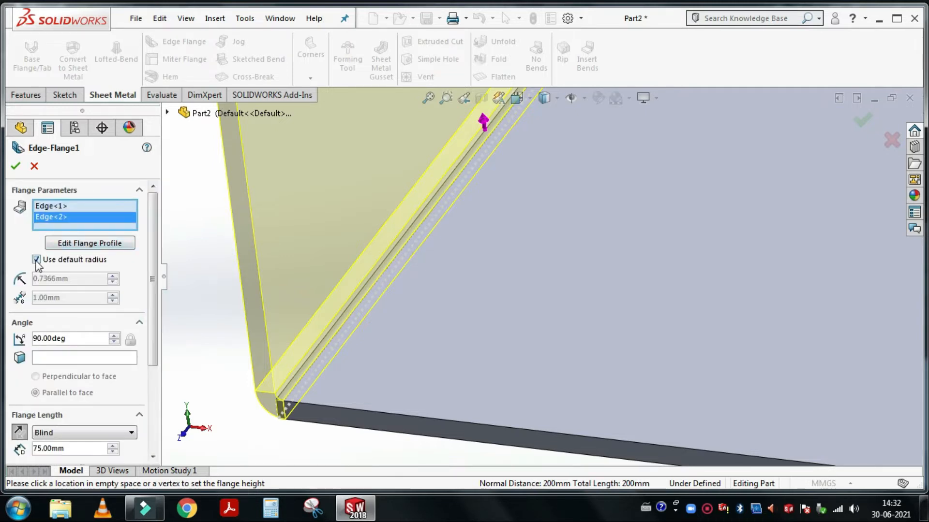
left_click(36, 261)
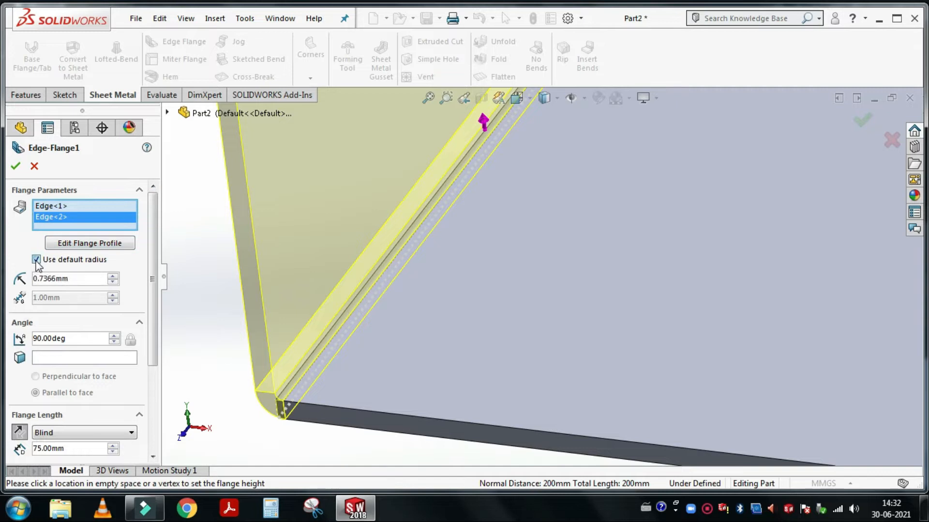
left_click_drag(81, 279, 29, 278)
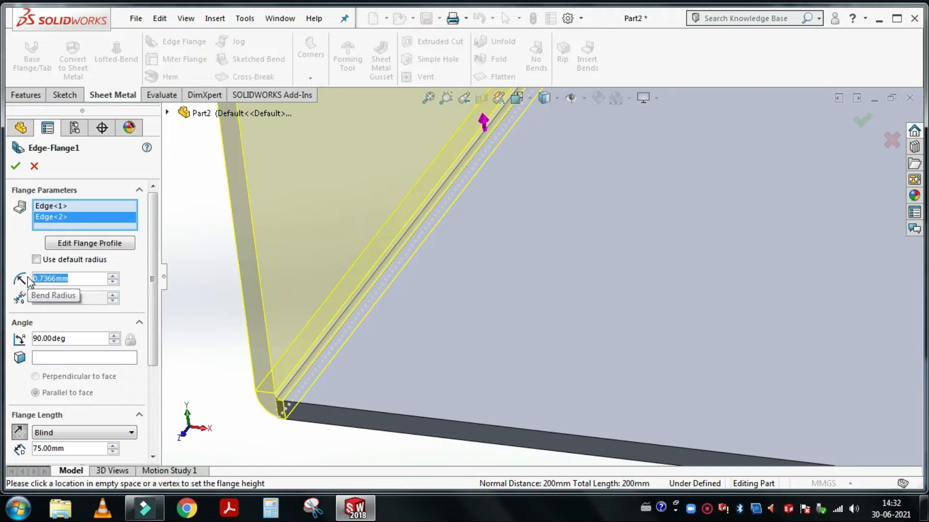
type("2")
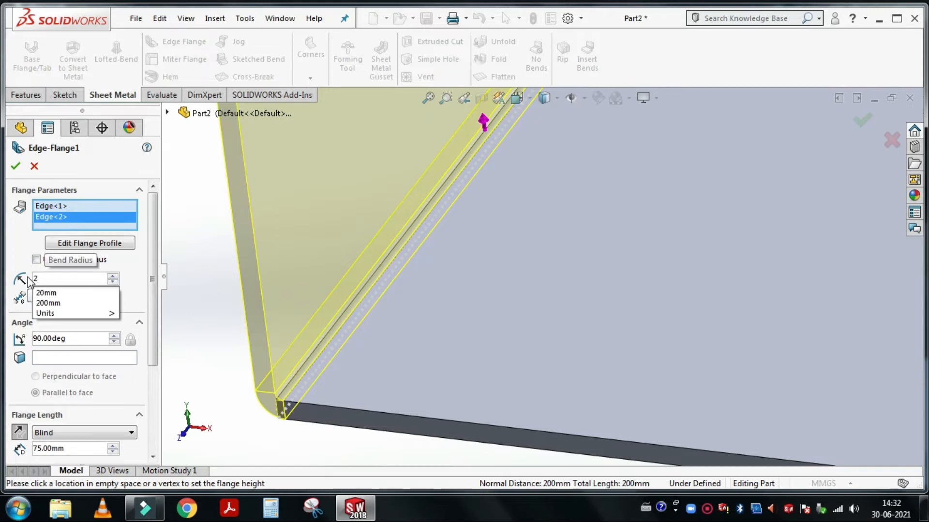
key("BackSpace")
type("3")
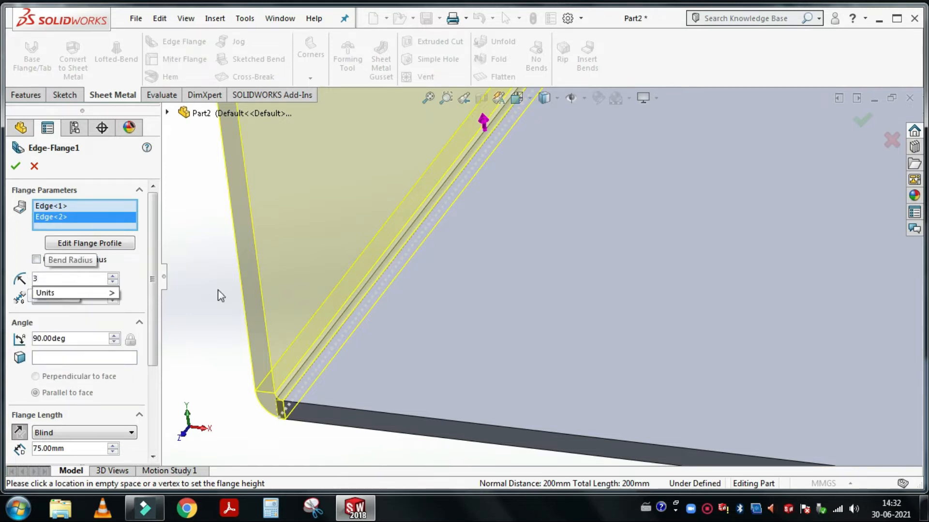
left_click(229, 297)
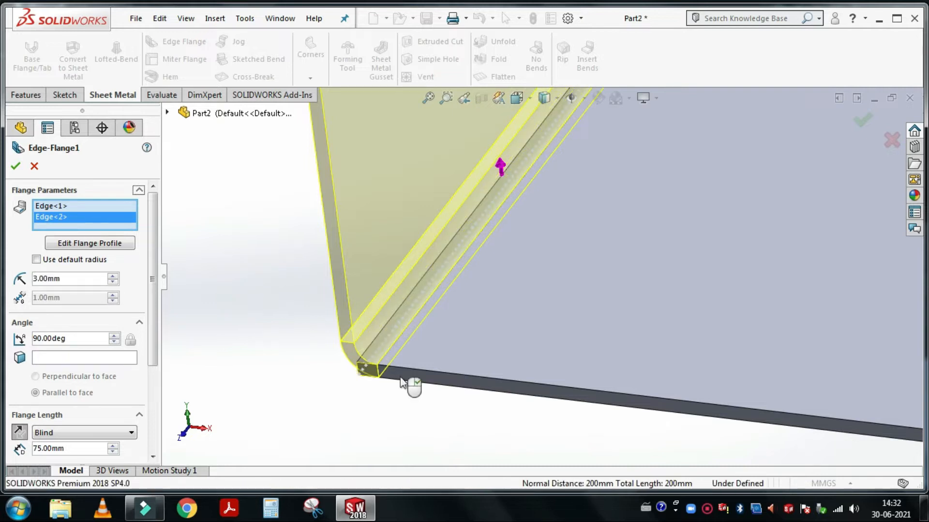
left_click(17, 167)
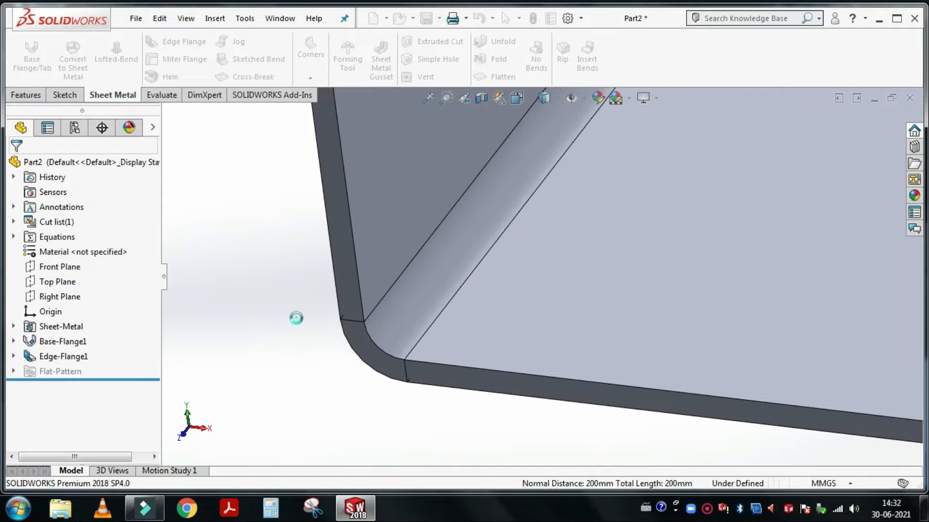
scroll(704, 341, "up", 5)
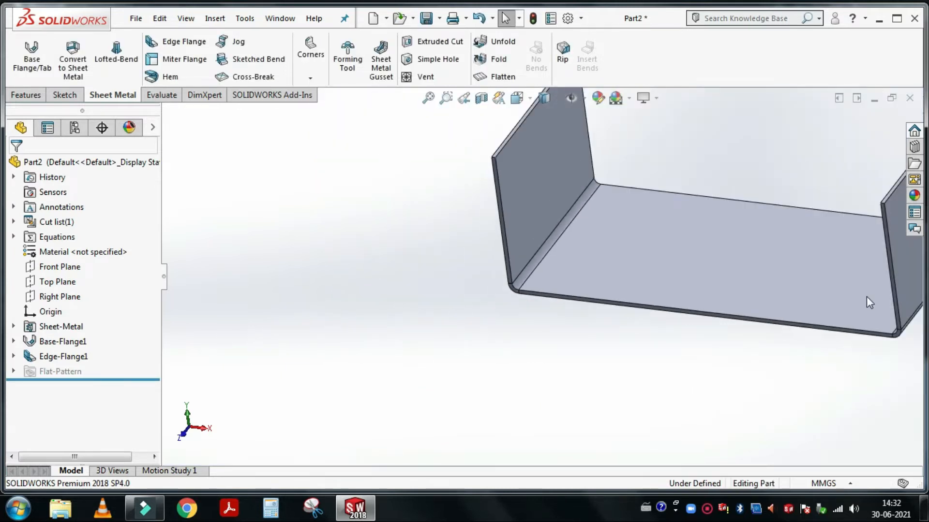
Start a new edge flange on the inner top edges of both upright flanges, pointing outward
middle_click_drag(867, 297, 826, 400)
scroll(860, 408, "down", 4)
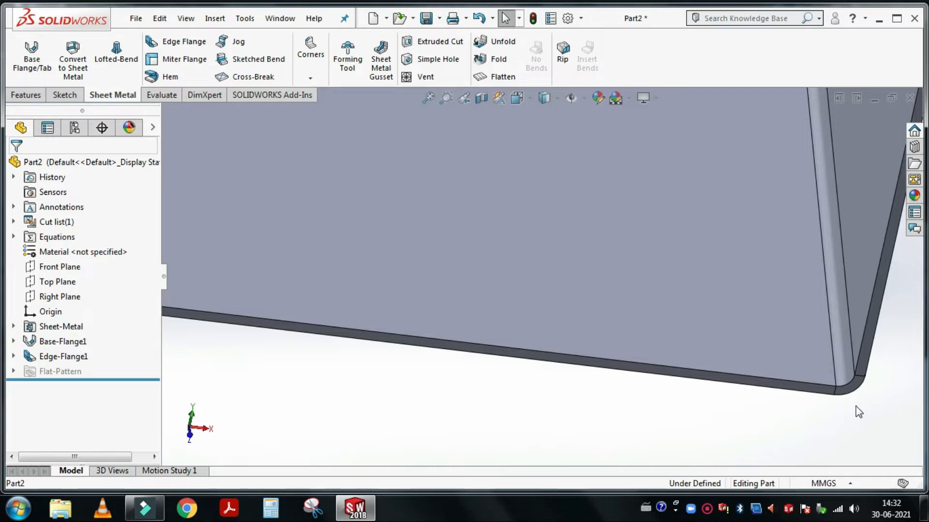
scroll(590, 337, "up", 5)
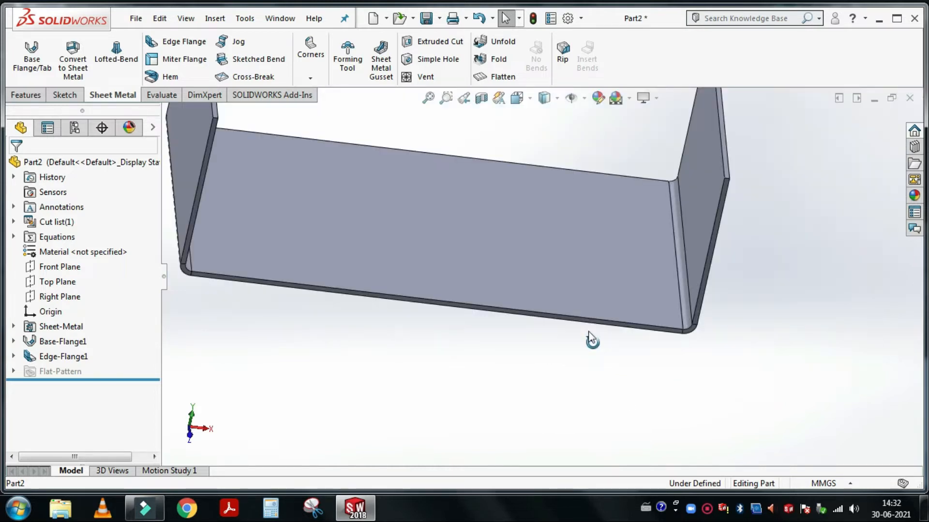
left_click(191, 45)
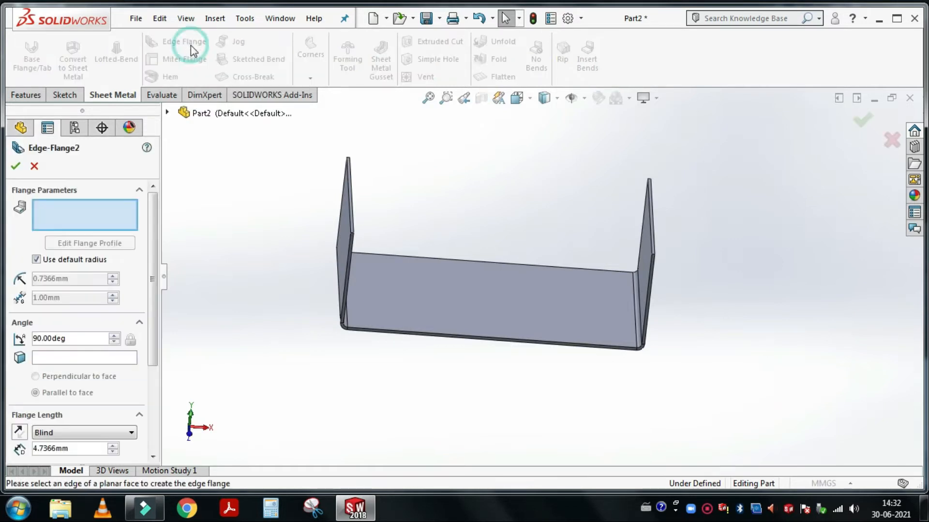
scroll(358, 199, "down", 6)
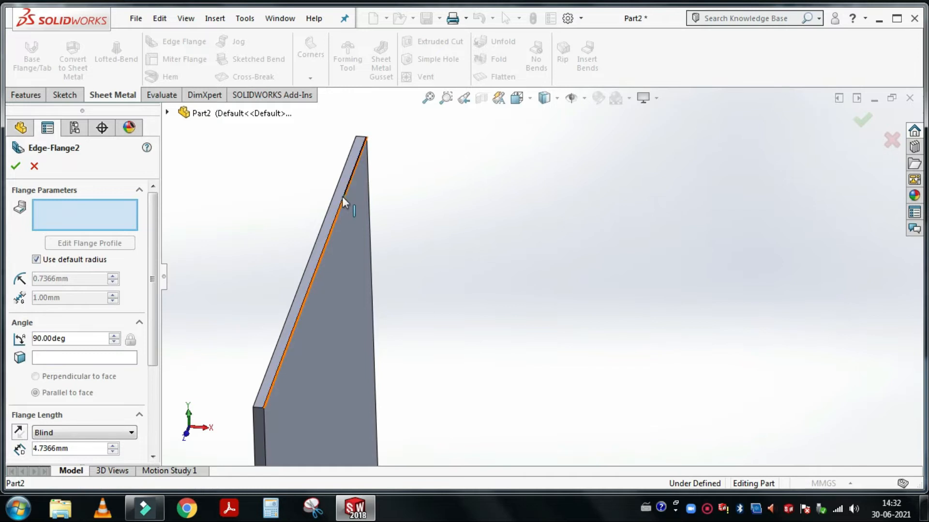
left_click(341, 196)
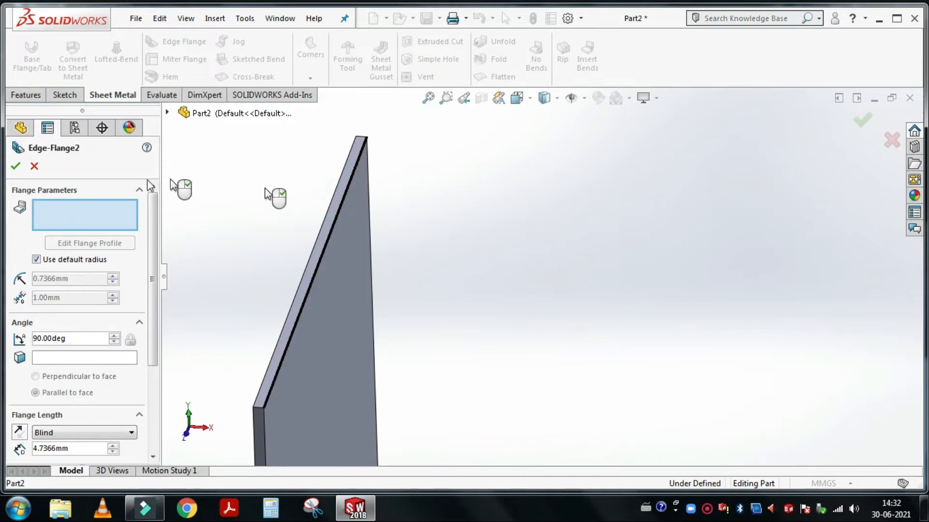
scroll(203, 211, "up", 2)
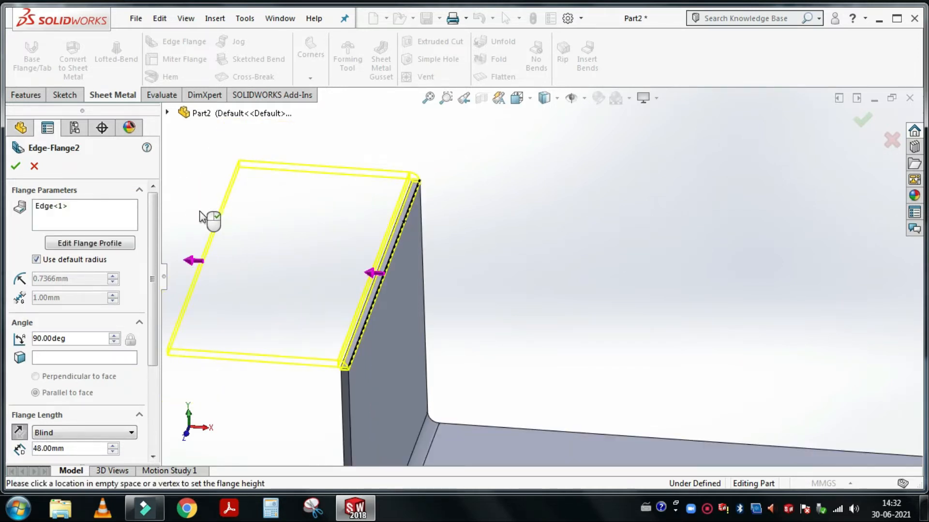
left_click(205, 214)
middle_click_drag(556, 271, 672, 298)
left_click(672, 298)
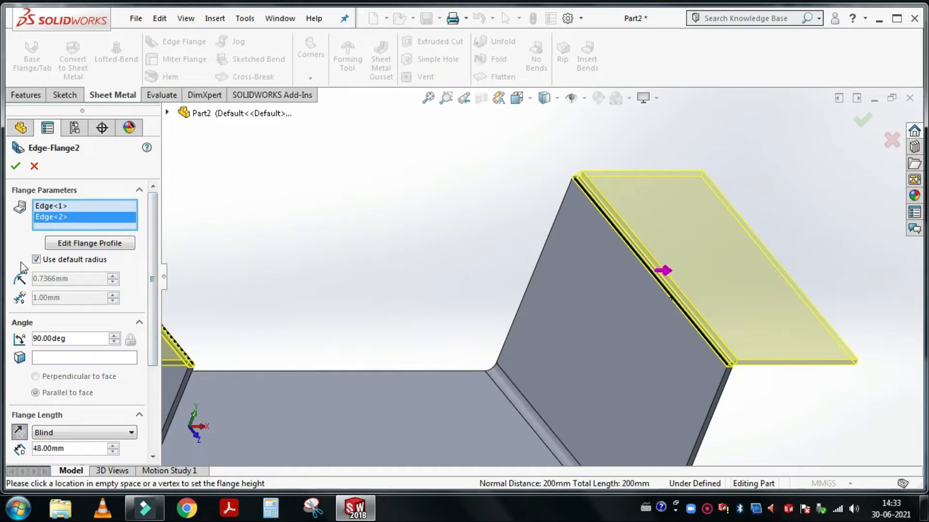
Override the default bend radius of the new edge flanges with 2.5 mm
left_click(37, 259)
left_click_drag(74, 280, 7, 290)
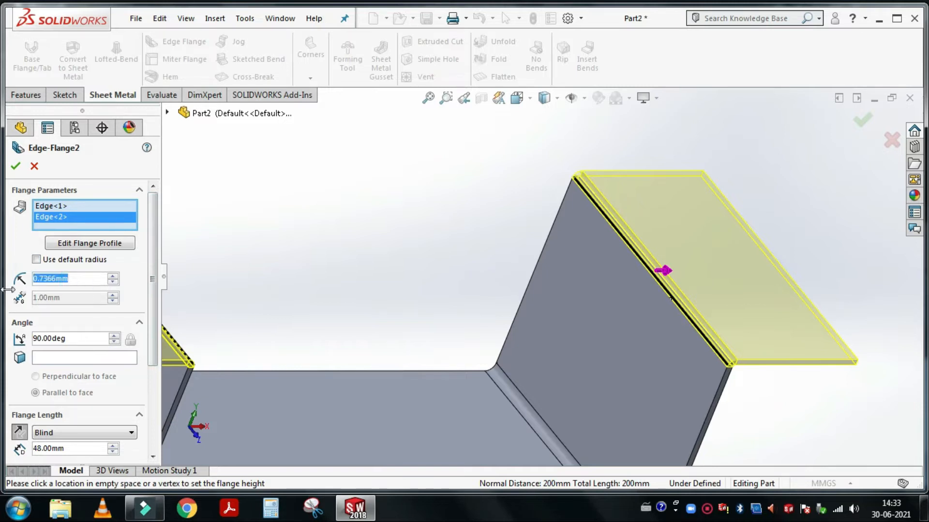
type("2.5")
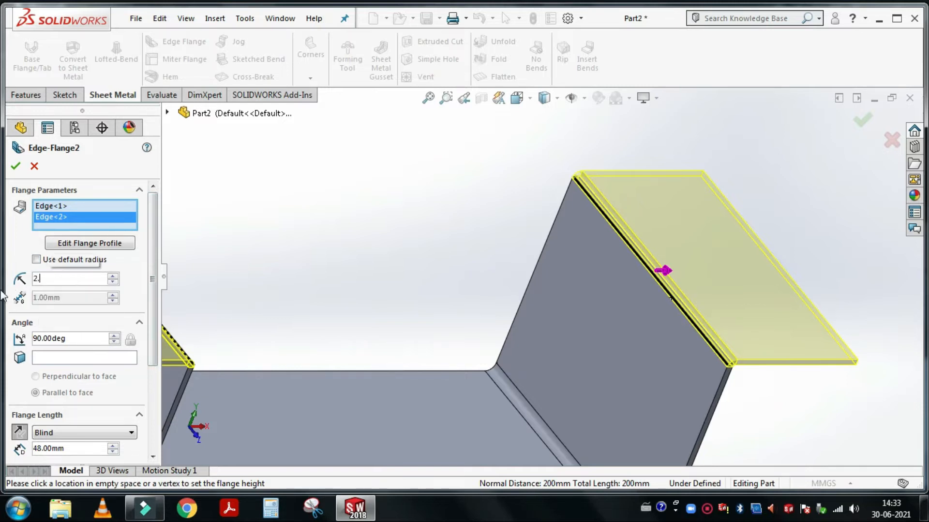
left_click(130, 266)
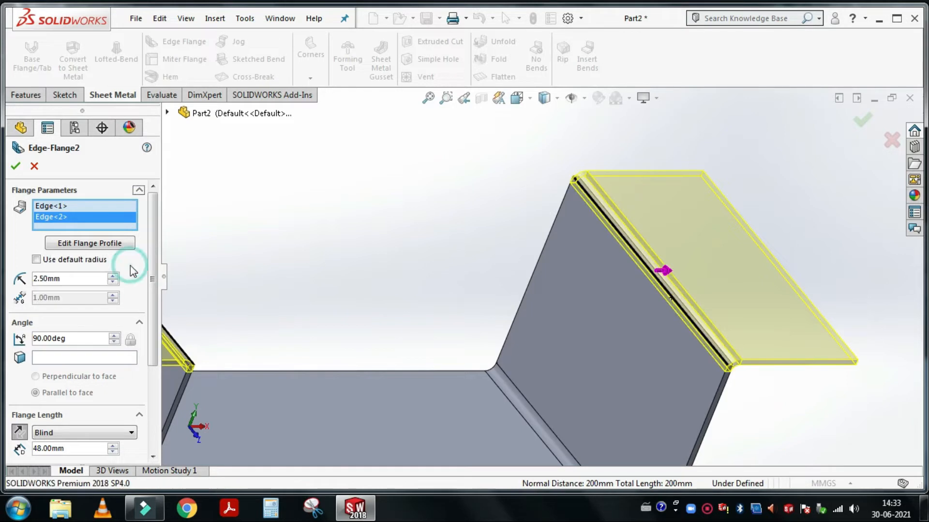
Set the flange position to Bend Outside and inspect the previewed bend at the upright flange's corner
scroll(40, 375, "down", 3)
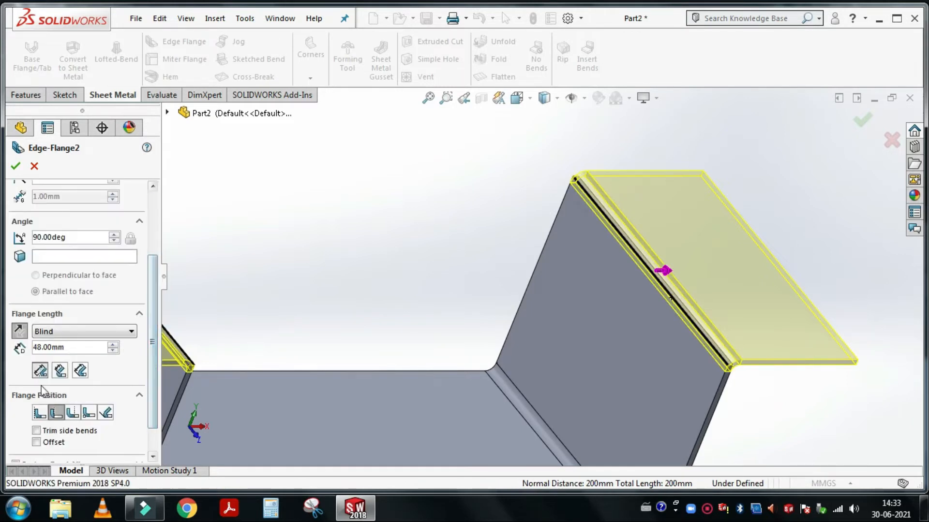
left_click(74, 416)
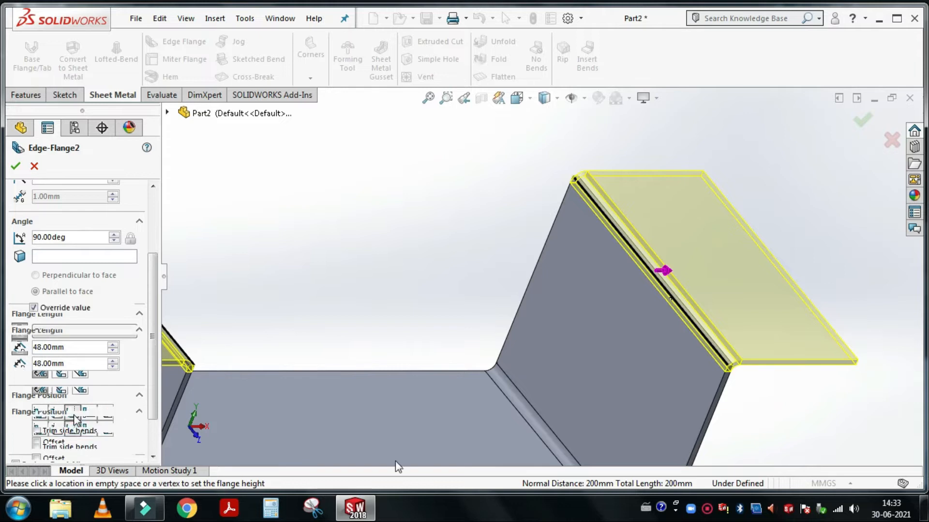
scroll(769, 339, "down", 4)
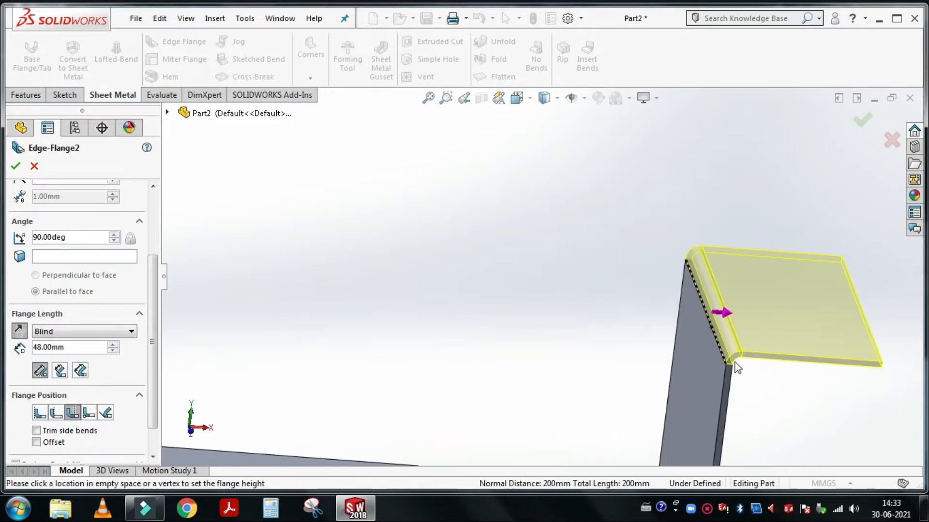
scroll(717, 342, "down", 2)
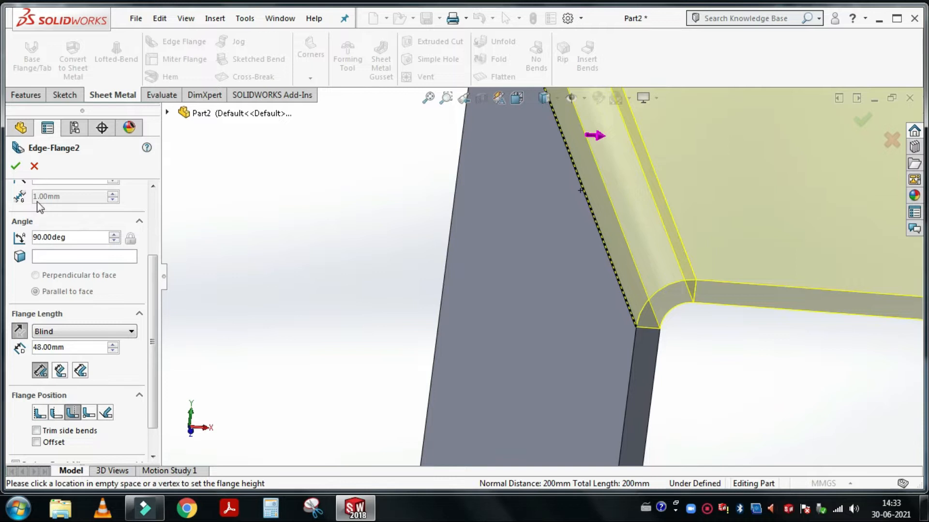
scroll(40, 207, "up", 3)
scroll(131, 261, "down", 5)
scroll(128, 281, "up", 3)
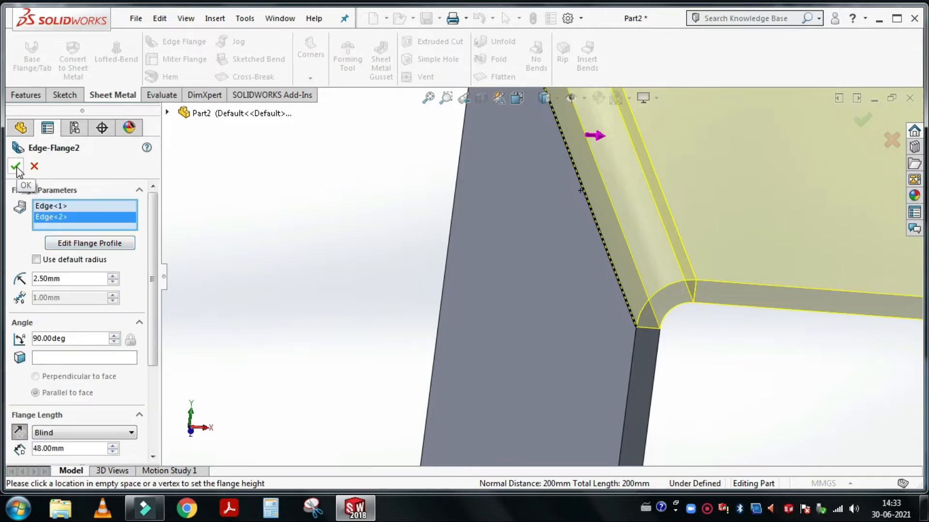
Set the blind length of the outward flanges to 50 mm and create them
scroll(149, 380, "down", 3)
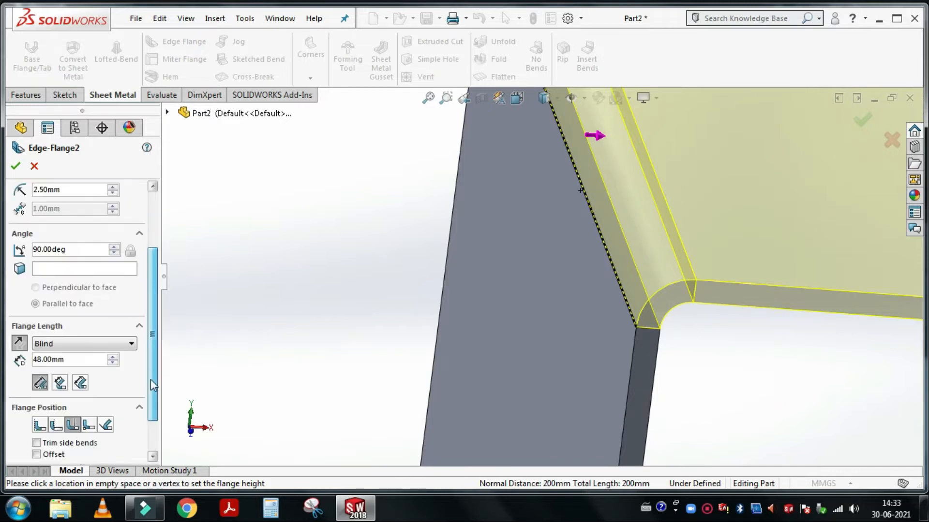
double_click(85, 359)
type("50")
key("Return")
left_click(16, 169)
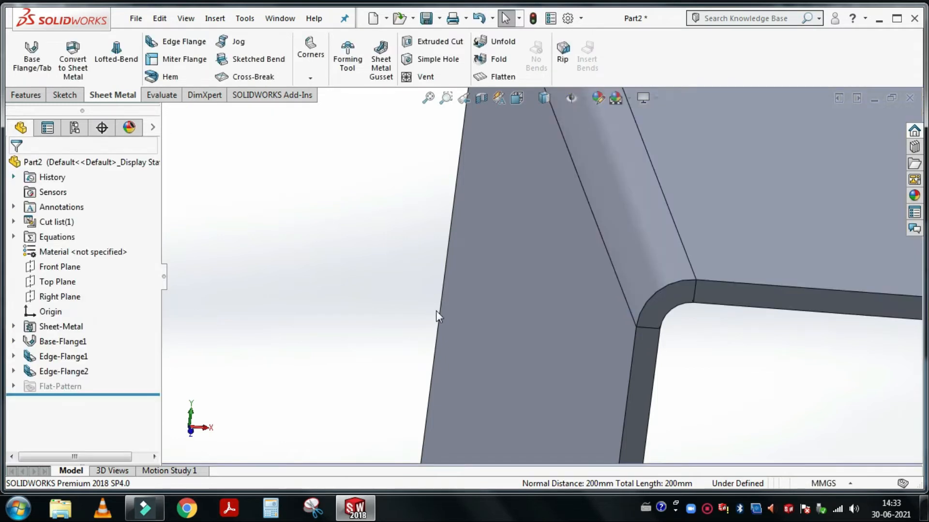
Start a sketch on the base flange's top face and view it straight on
scroll(437, 315, "up", 8)
middle_click_drag(415, 311, 409, 393)
middle_click_drag(395, 333, 422, 341)
left_click(422, 341)
right_click(422, 341)
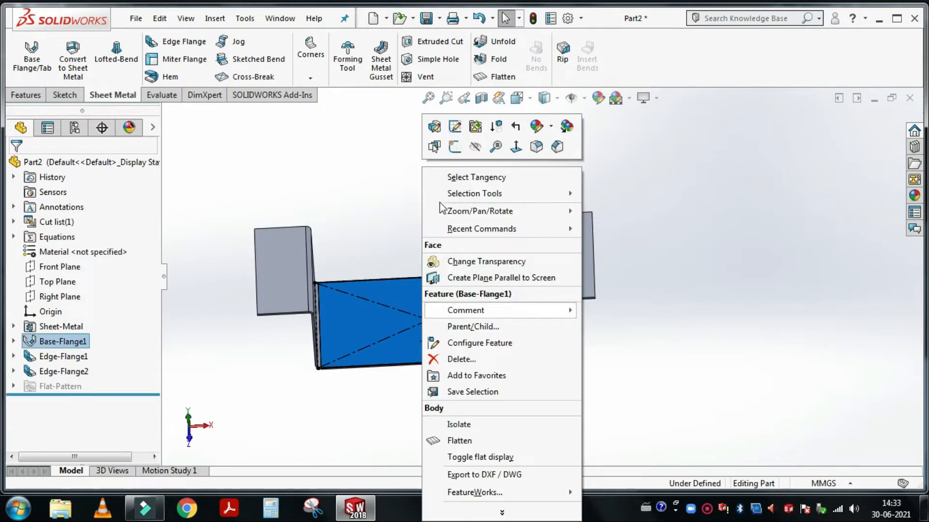
left_click(457, 151)
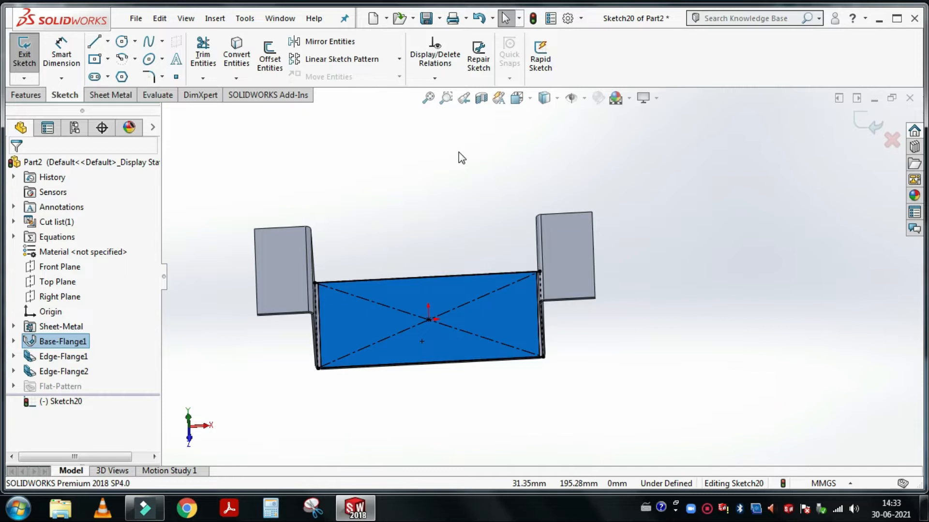
scroll(459, 152, "up", 1)
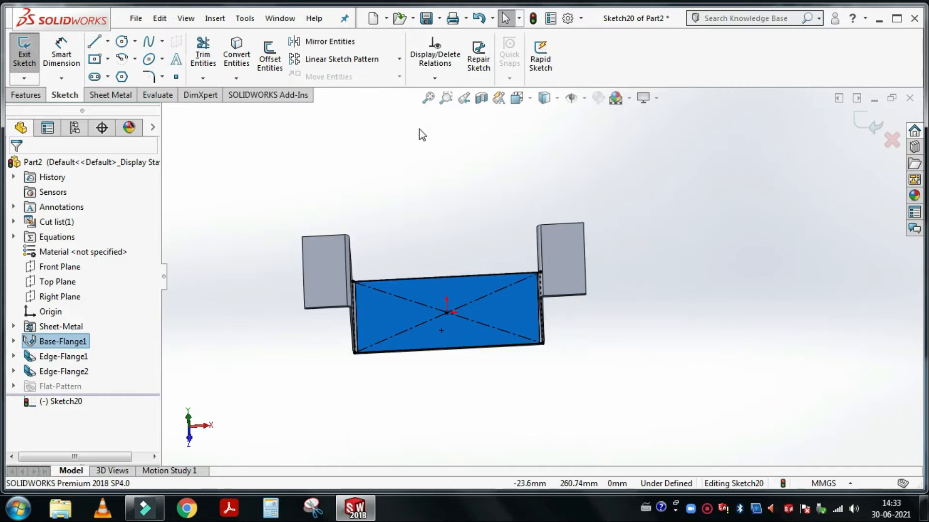
key("ctrl+8")
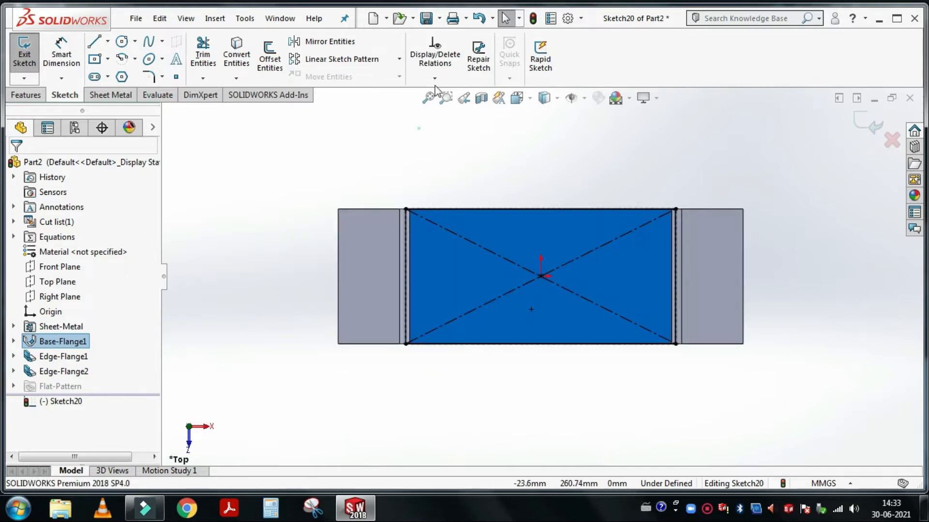
left_click(428, 98)
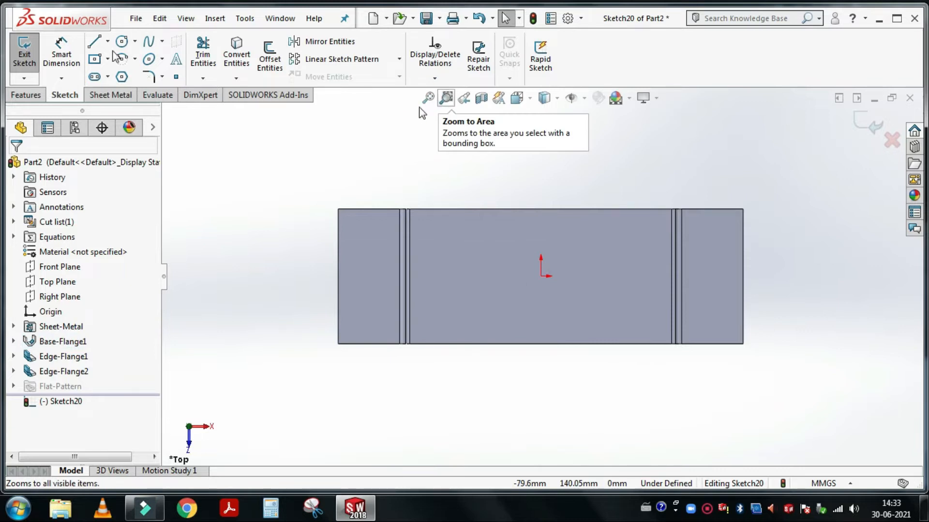
Draw vertical and horizontal infinite construction lines through the origin
left_click(107, 41)
left_click(104, 75)
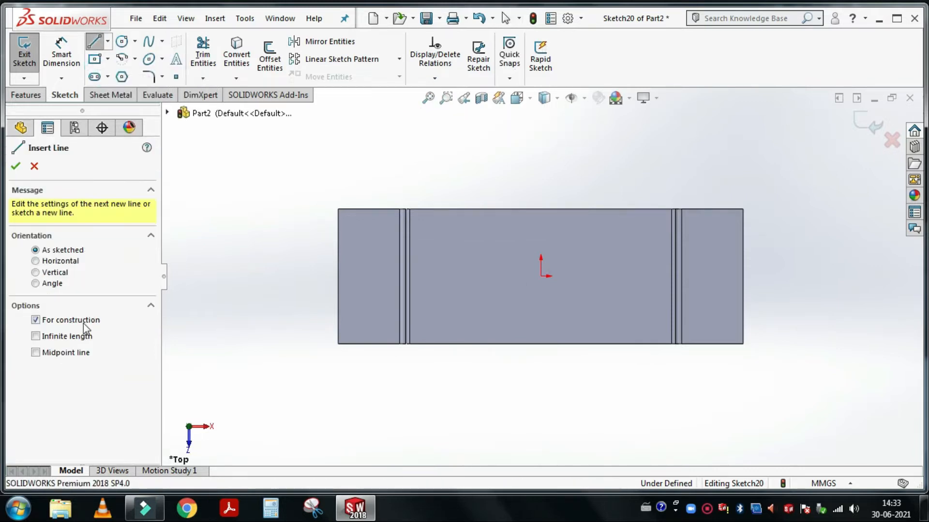
left_click(36, 336)
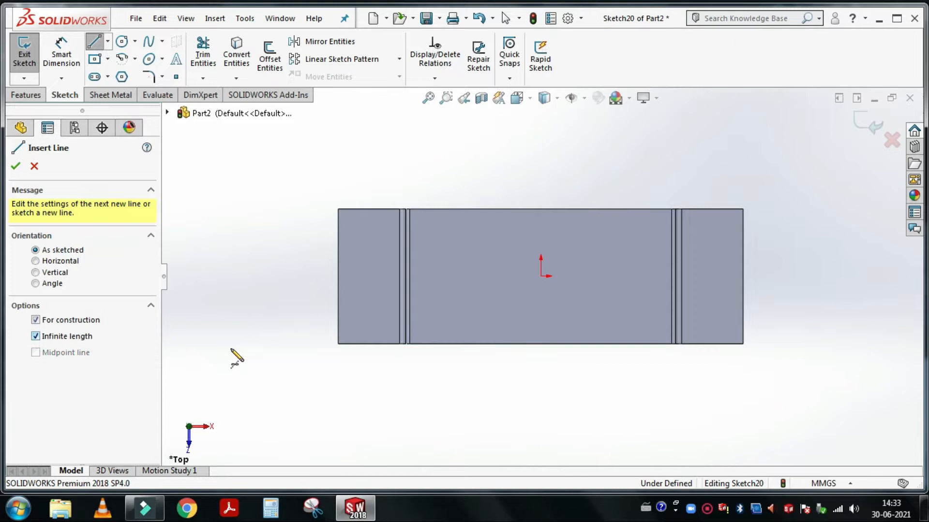
left_click(541, 276)
left_click(542, 203)
left_click(540, 275)
left_click(589, 276)
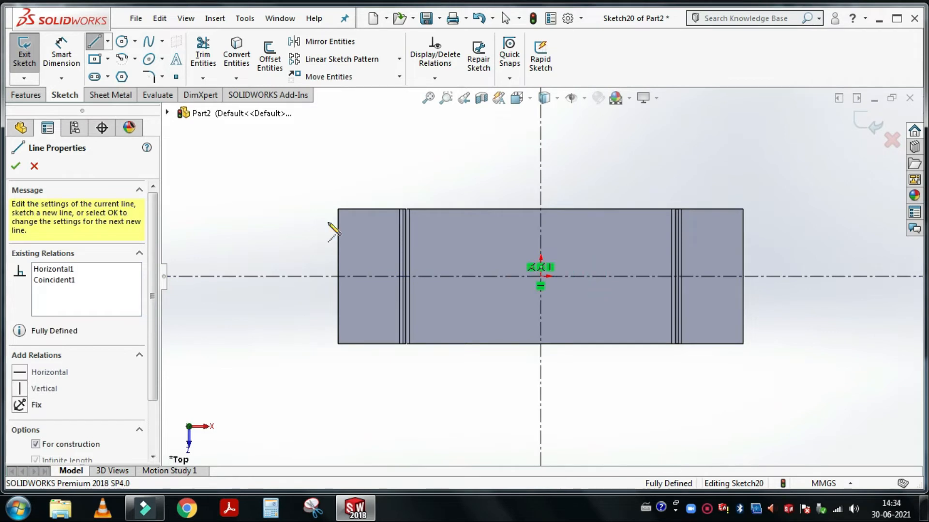
key("Escape")
Sketch a corner rectangle about 45 x 52 mm, extending outward from the base's front long edge across the vertical construction line
left_click(107, 58)
left_click(106, 77)
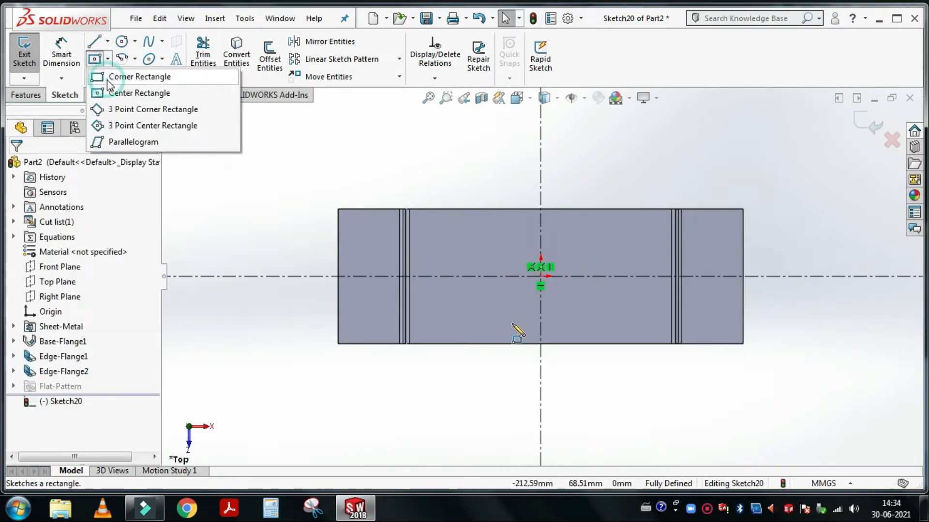
left_click(530, 346)
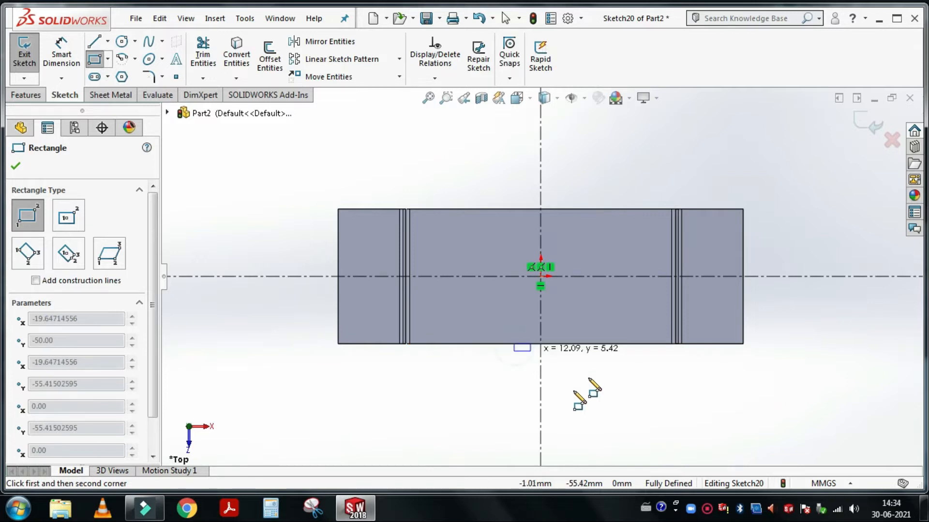
left_click(574, 414)
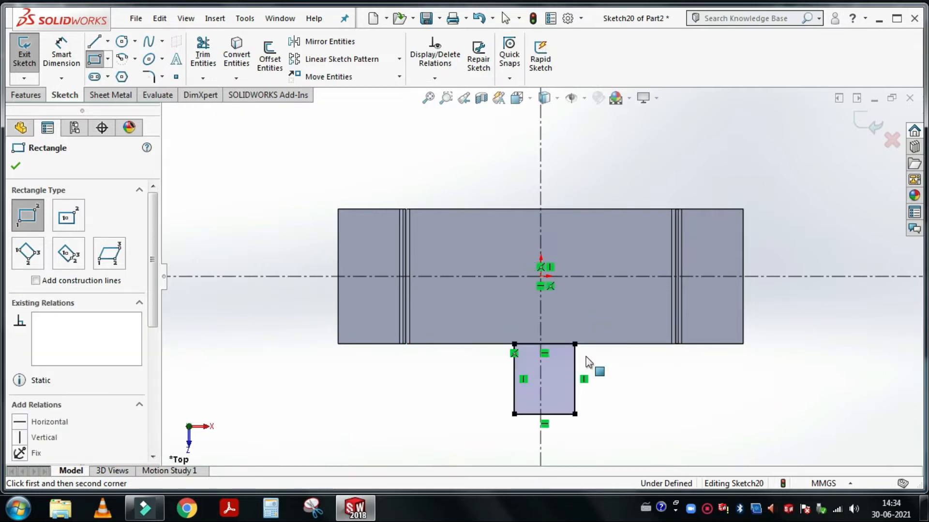
key("Escape")
Dimension the rectangle's width and height to 50 mm each
scroll(570, 392, "down", 1)
left_click(68, 48)
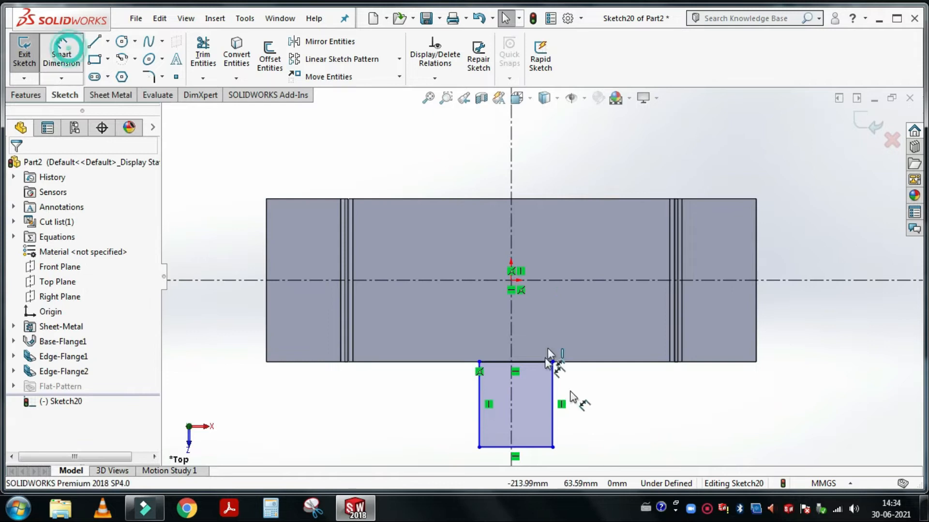
left_click(480, 398)
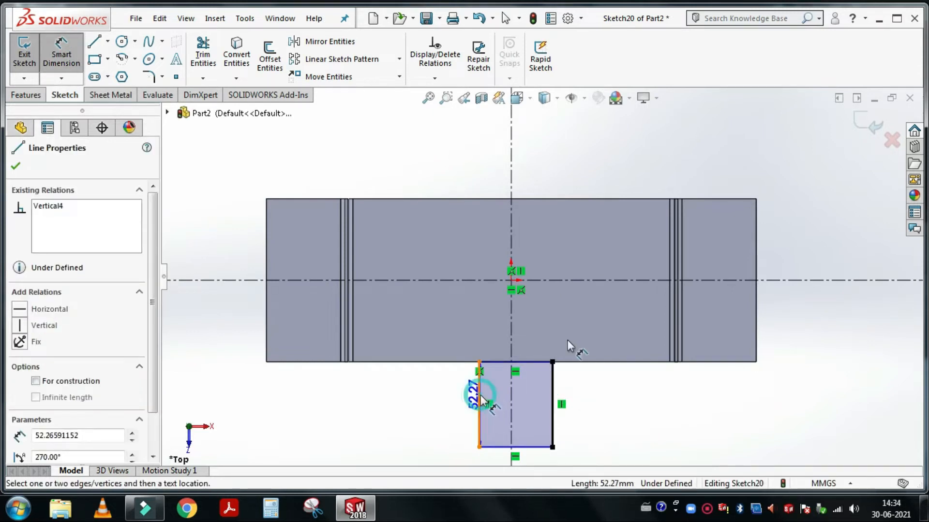
left_click(480, 398)
left_click(574, 329)
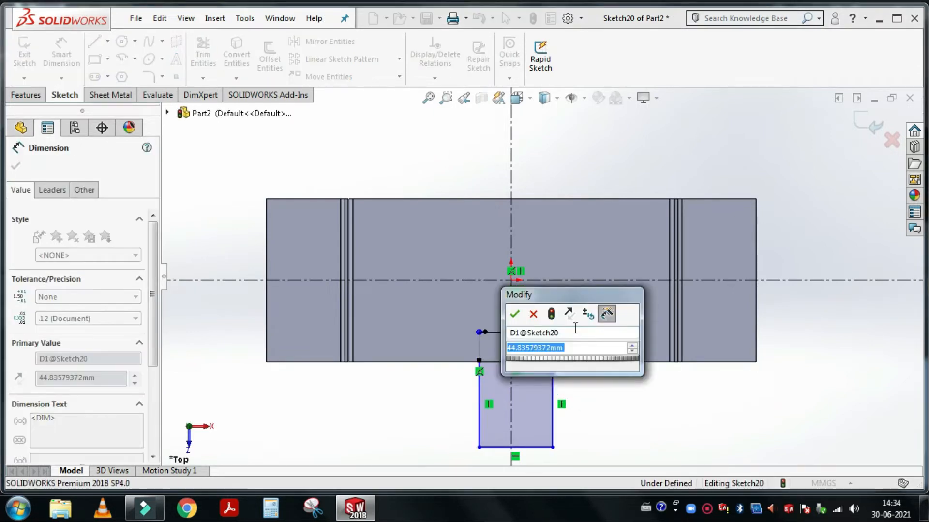
type("50")
key("Return")
left_click(561, 385)
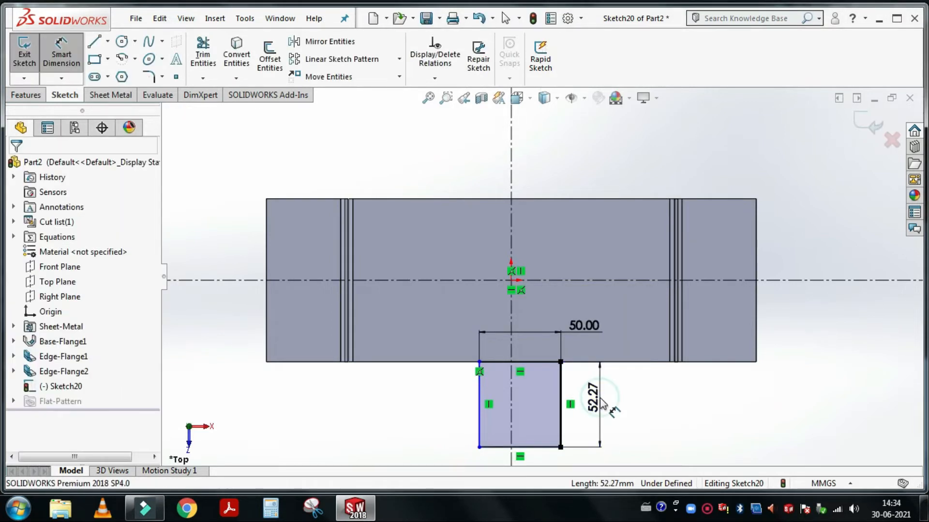
left_click(602, 402)
key("Return")
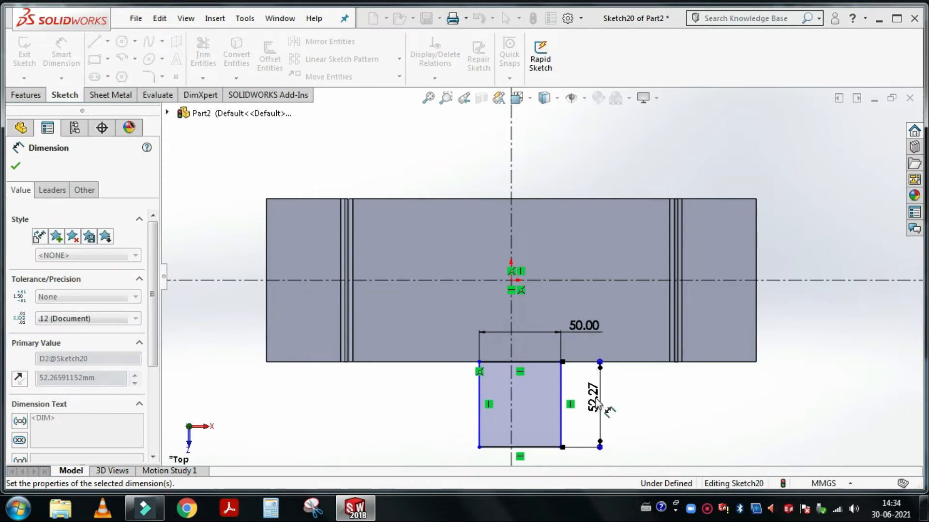
key("Escape")
Make the rectangle's two vertical sides symmetric about the vertical construction line
left_click(561, 410)
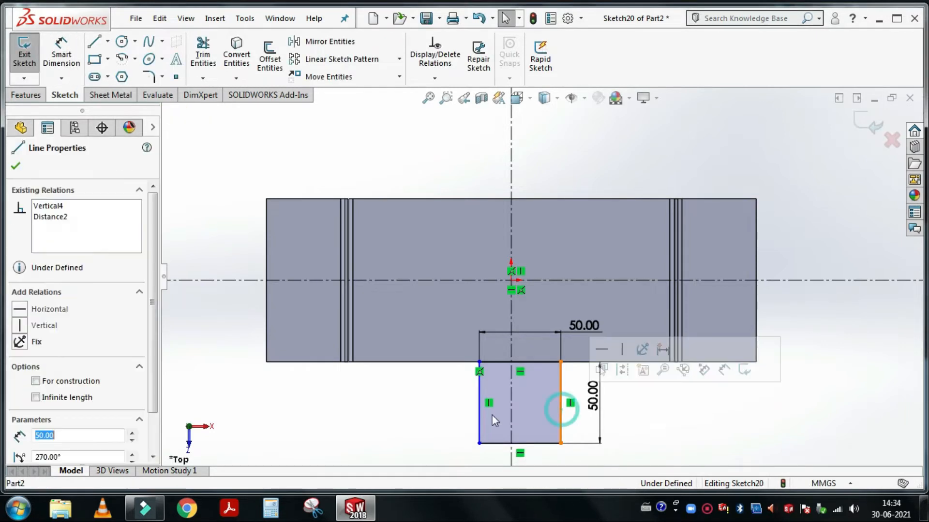
left_click(511, 425)
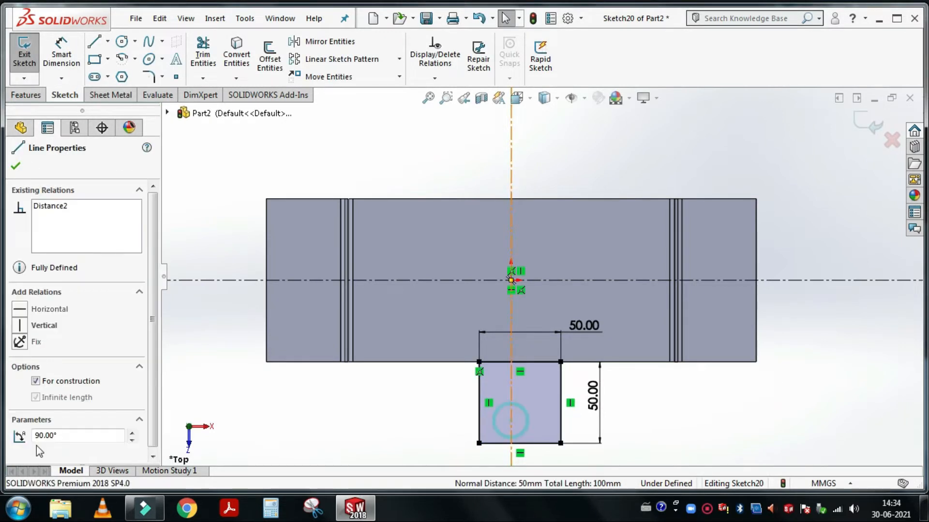
left_click(21, 447)
left_click(651, 108)
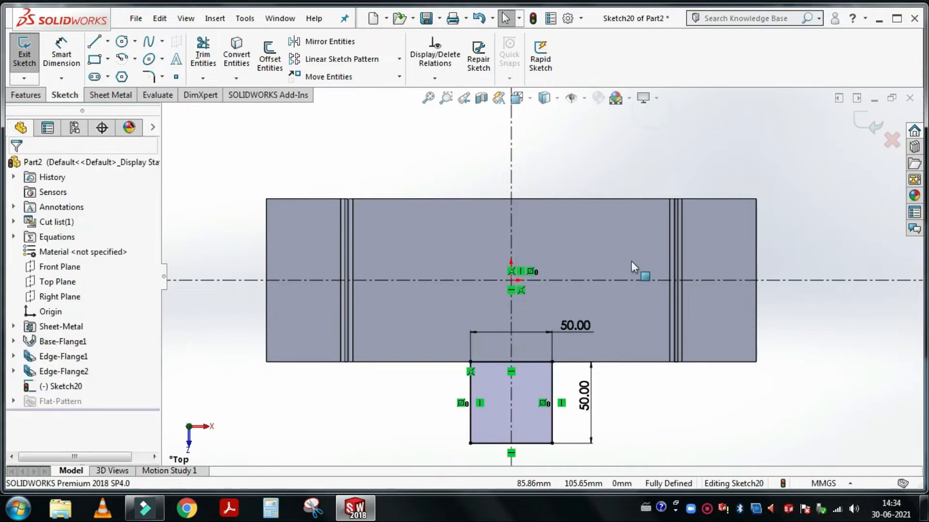
Sketch a circle about 20 mm in diameter inside the square, centred on the vertical construction line near the outer edge
scroll(576, 452, "up", 1)
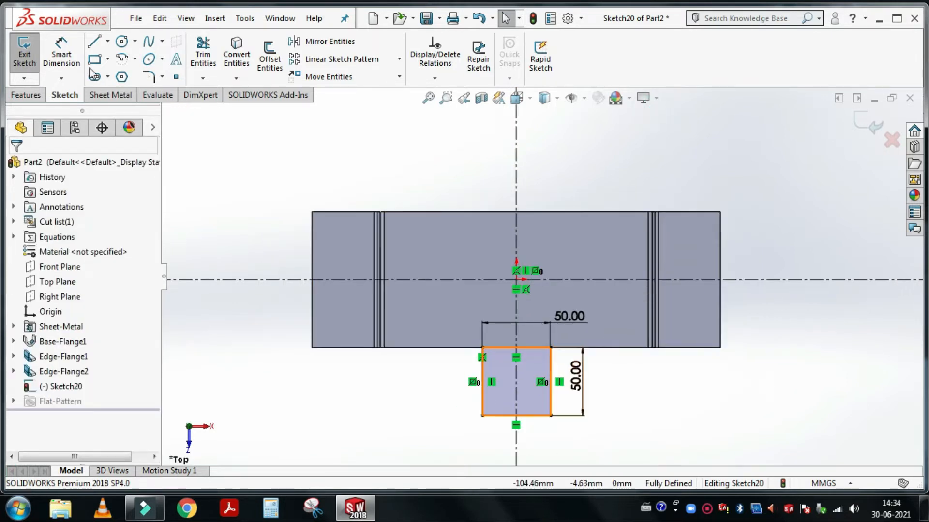
left_click(121, 42)
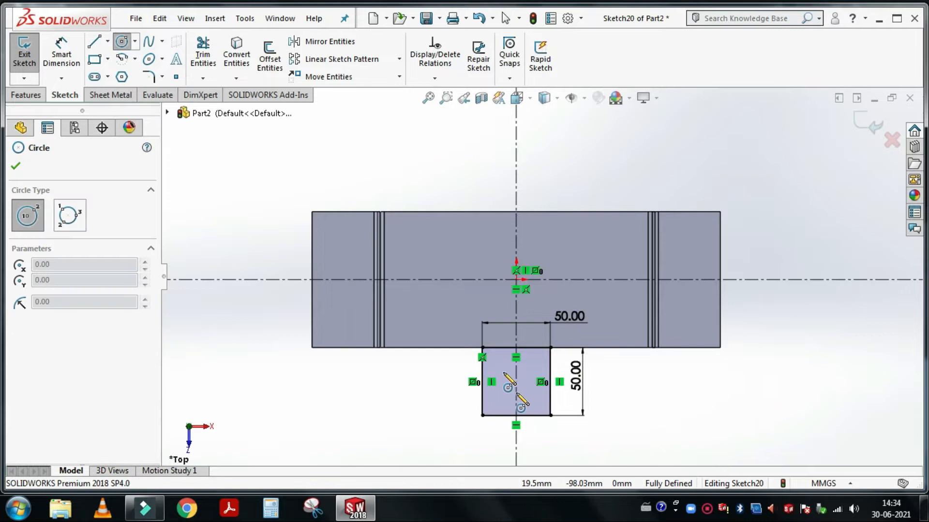
scroll(543, 396, "down", 3)
left_click(523, 396)
left_click(546, 394)
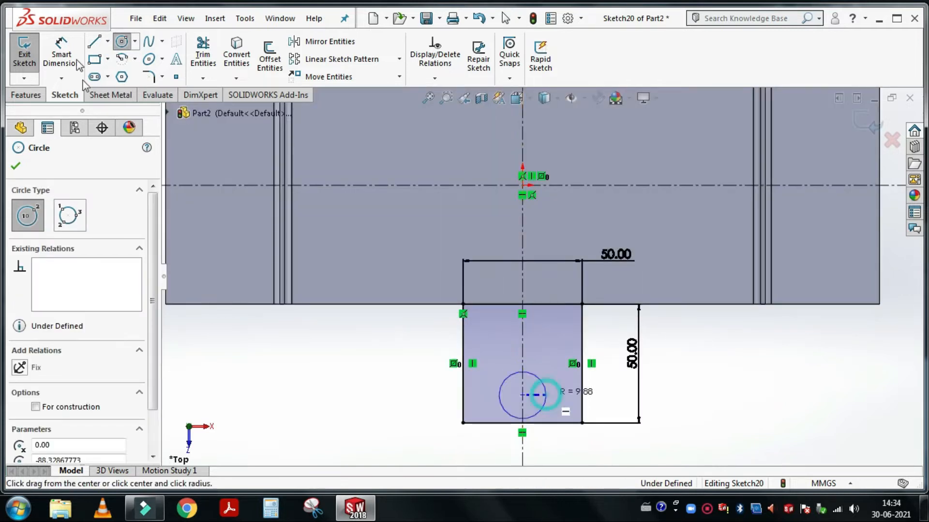
Dimension the circle's diameter to 15 mm
left_click(71, 58)
left_click(541, 382)
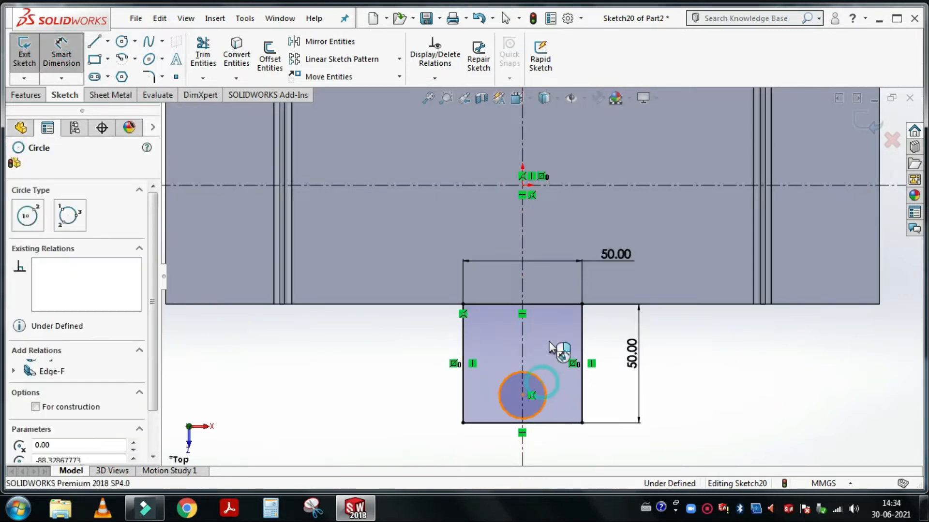
left_click(550, 342)
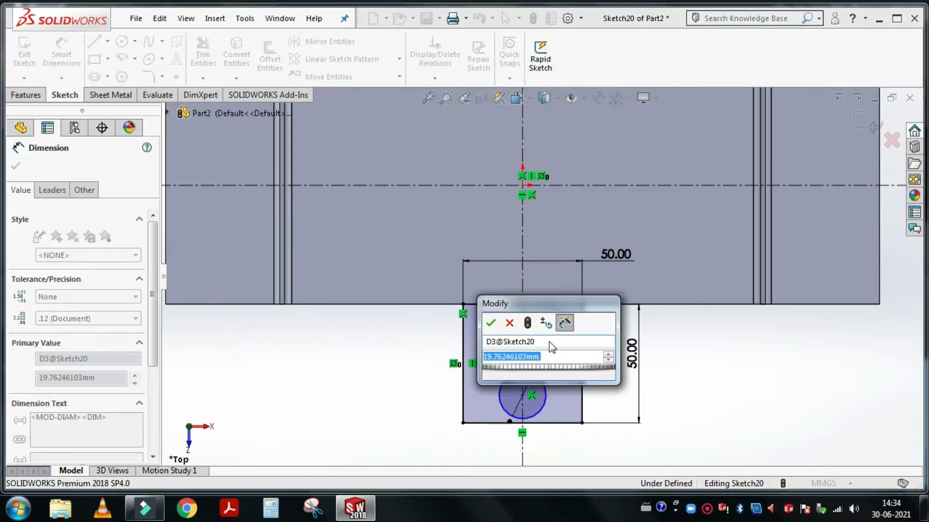
type("15")
key("Return")
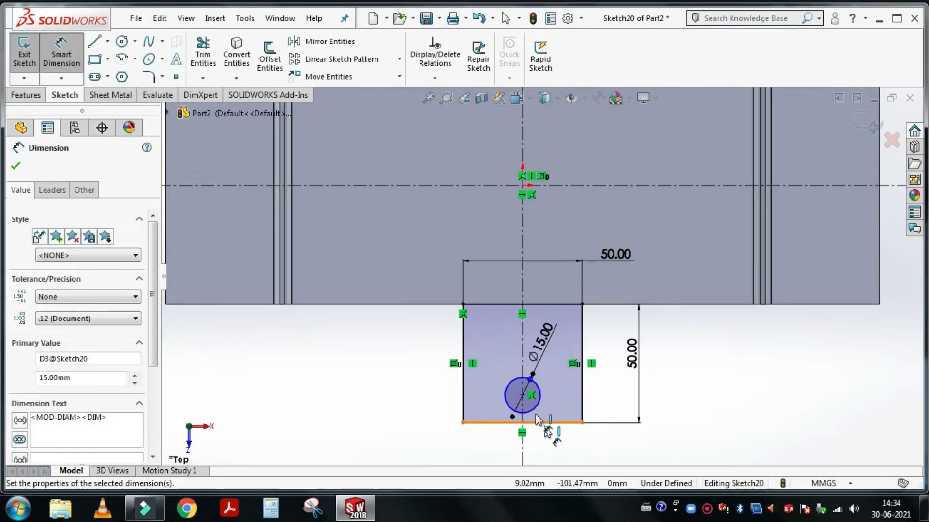
Dimension the circle's centre 15 mm from the square's outer edge
left_click(541, 424)
left_click(523, 396)
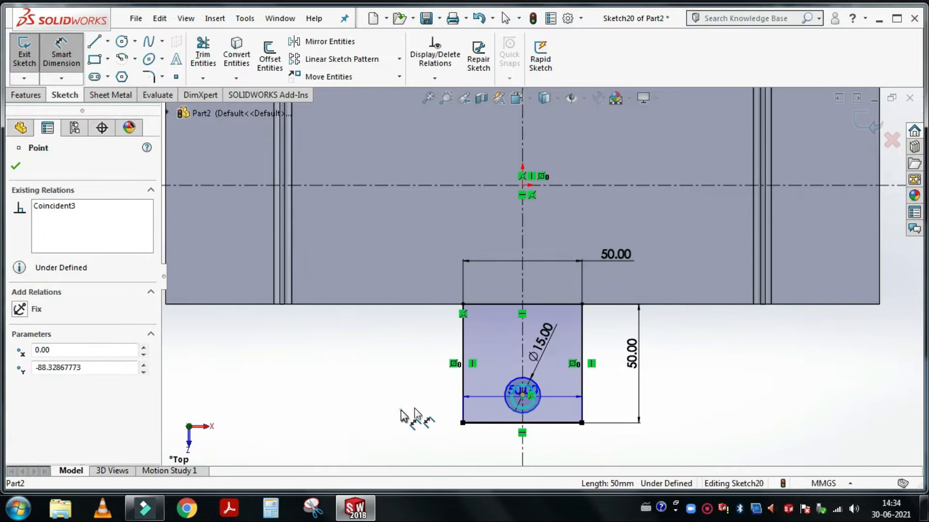
left_click(406, 415)
type("15")
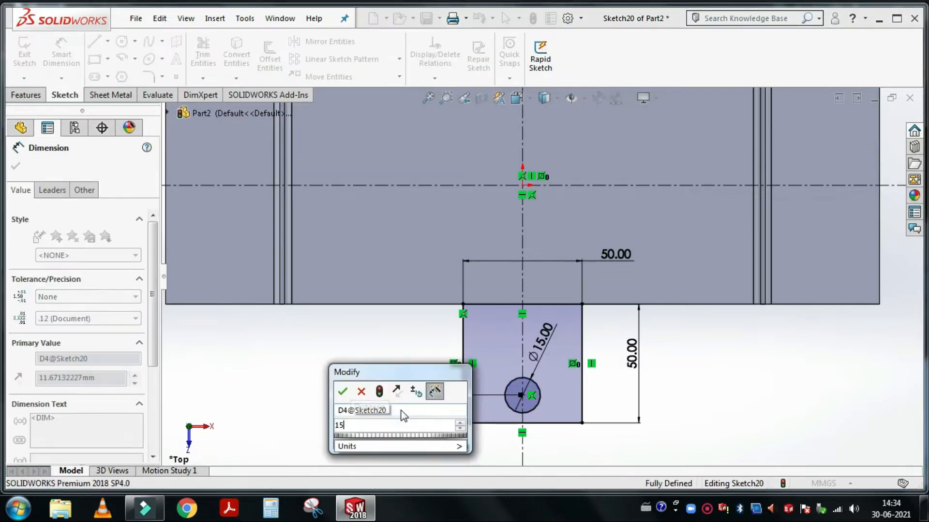
key("Return")
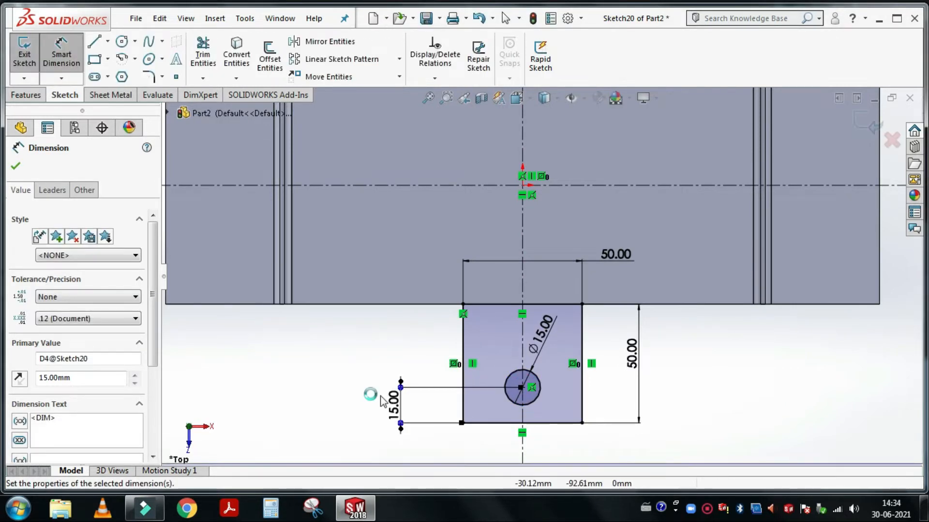
key("Escape")
Mirror the square and its circle about the horizontal construction line, keeping the originals
key("f")
scroll(555, 315, "down", 2)
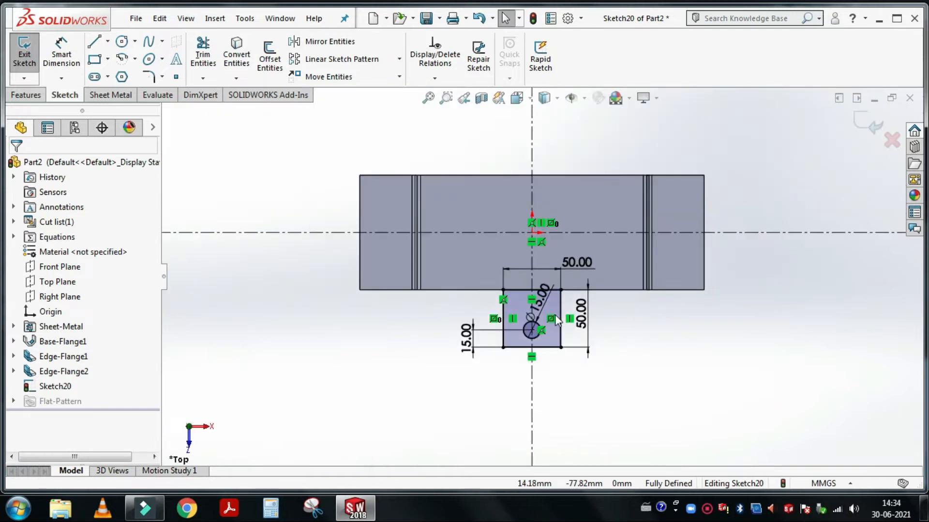
mouse_move(432, 226)
left_mouse_down()
mouse_move(488, 299)
mouse_move(610, 388)
left_mouse_up()
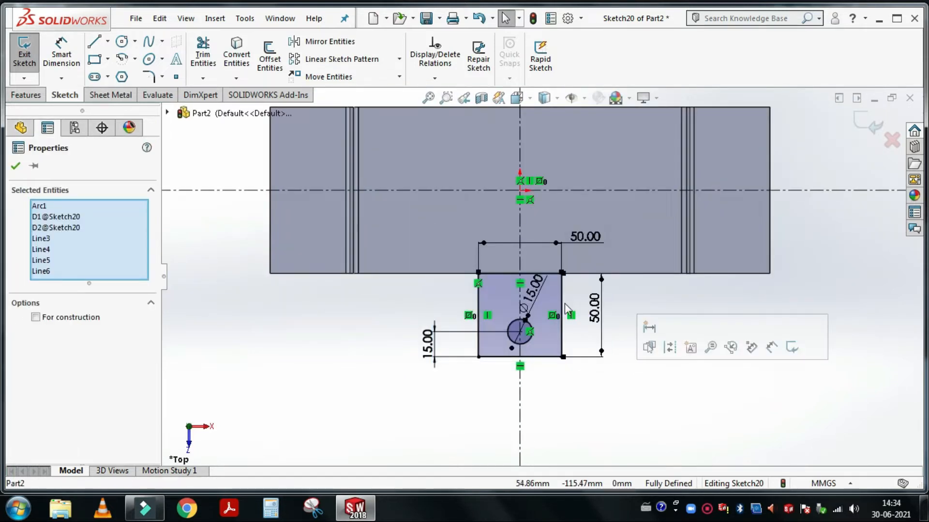
left_click(329, 41)
left_click(72, 372)
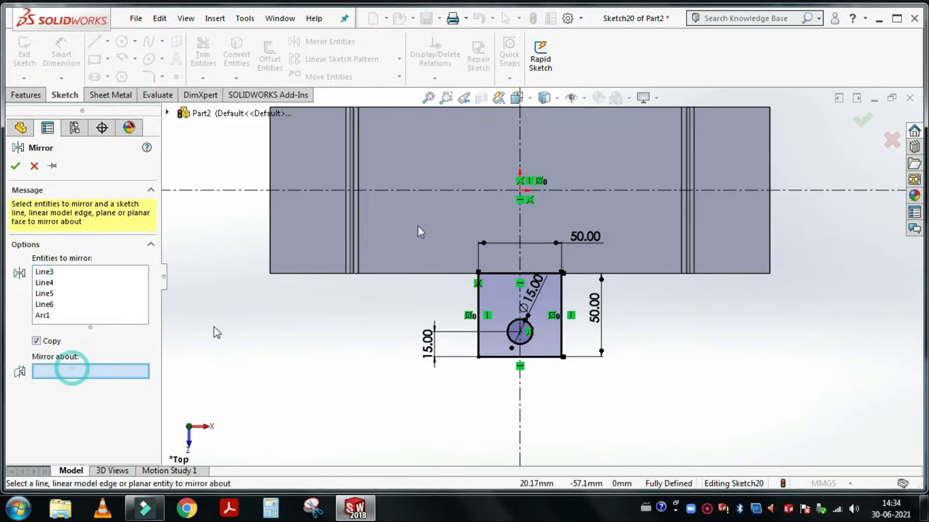
scroll(452, 225, "up", 3)
left_click(453, 226)
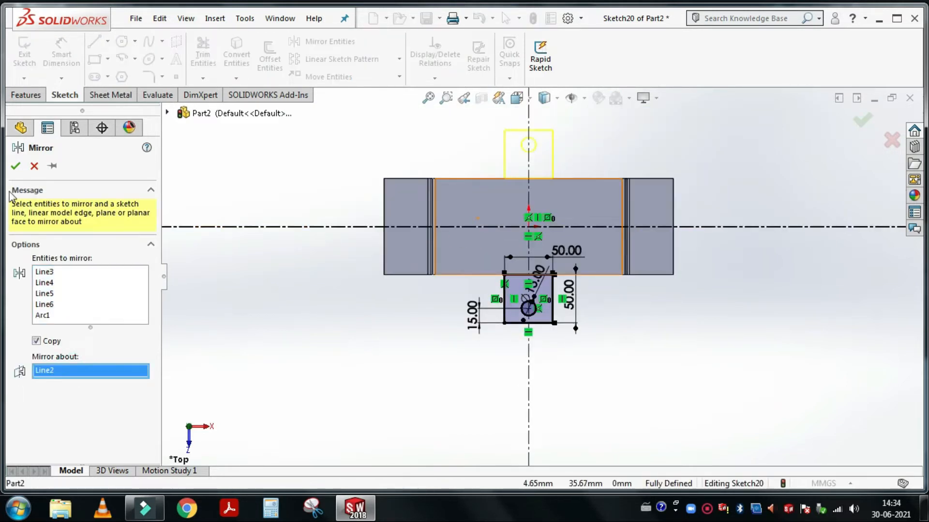
left_click(21, 169)
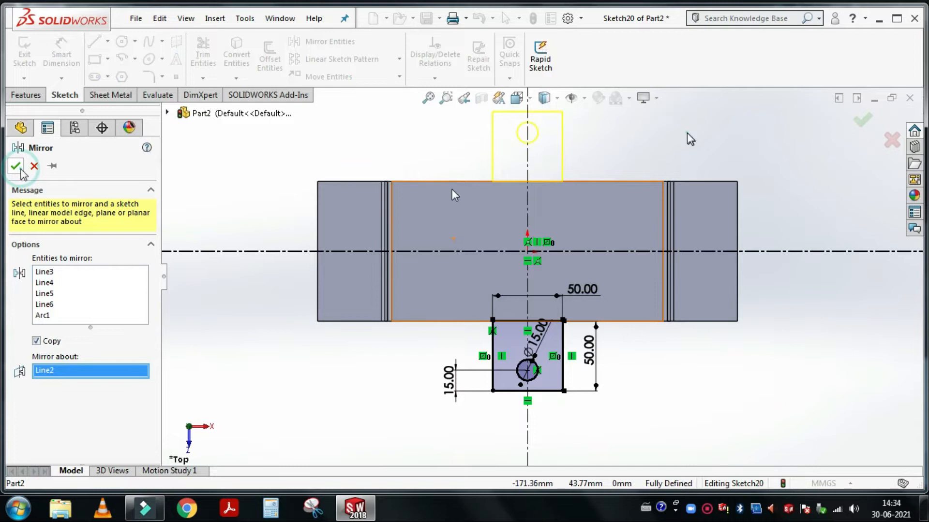
Try to create a 2 mm base flange from the sketch with Merge result turned off
left_click(119, 96)
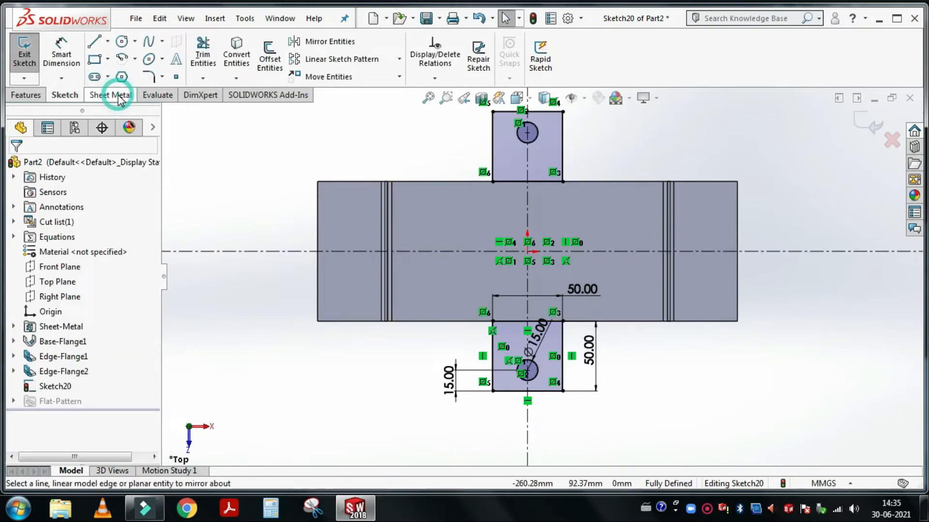
left_click(33, 65)
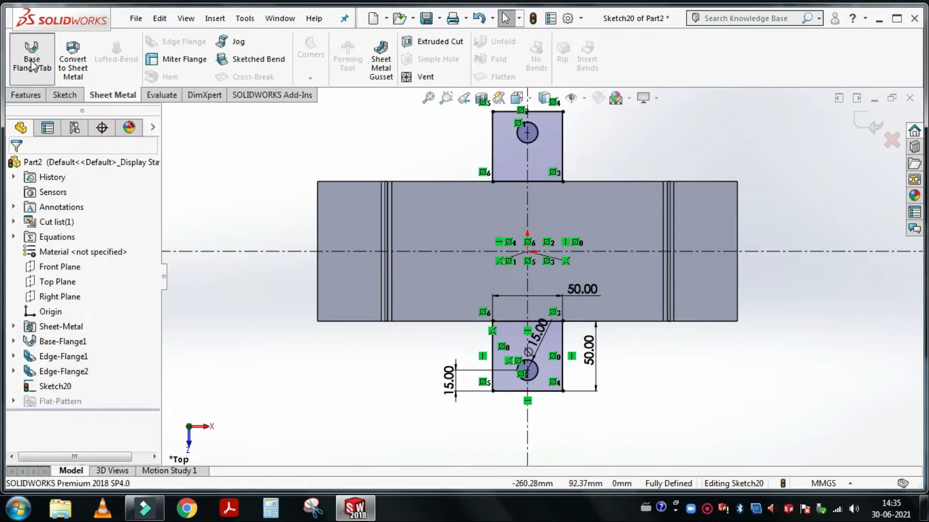
mouse_move(456, 408)
middle_mouse_down()
mouse_move(446, 322)
mouse_move(467, 270)
mouse_move(454, 291)
middle_mouse_up()
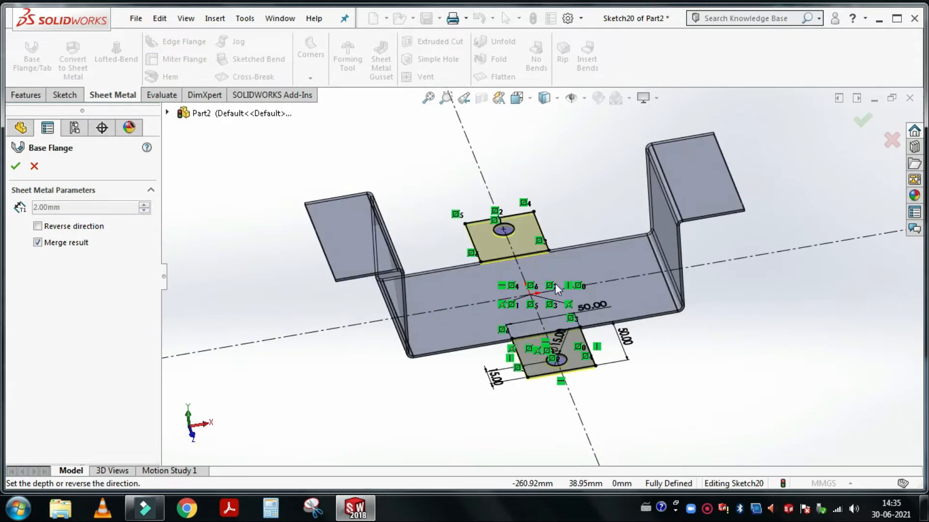
scroll(511, 332, "down", 6)
middle_click_drag(460, 379, 476, 362)
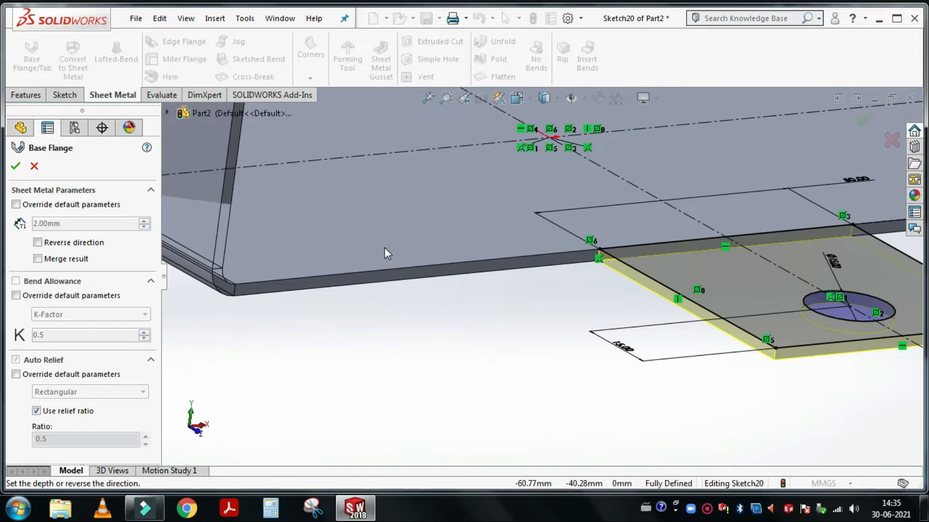
left_click(16, 166)
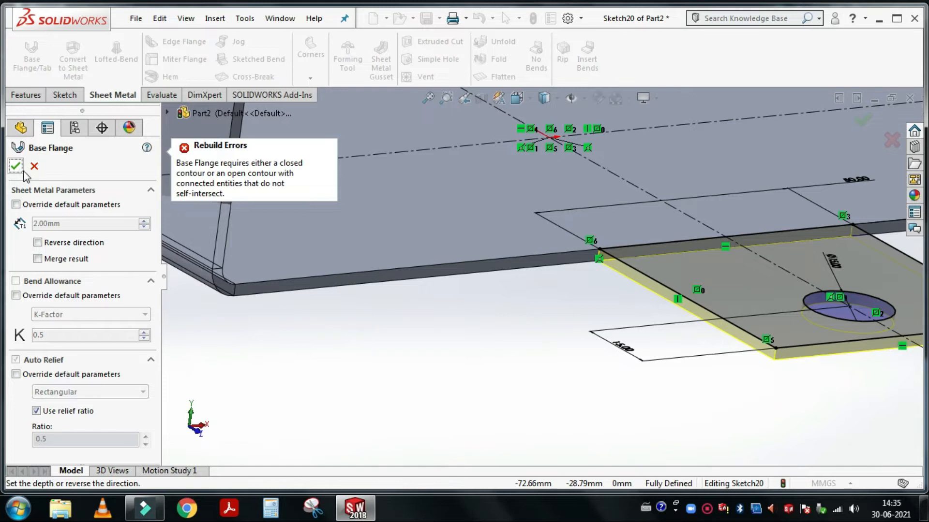
left_click(34, 169)
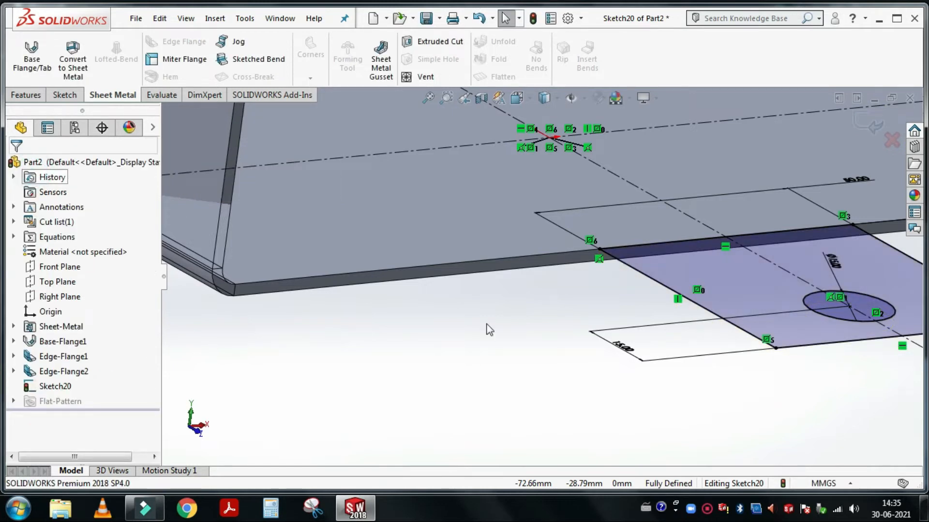
Create 2 mm thick tabs with holes on both sides of the base from the sketch, with Merge result on
scroll(487, 325, "up", 2)
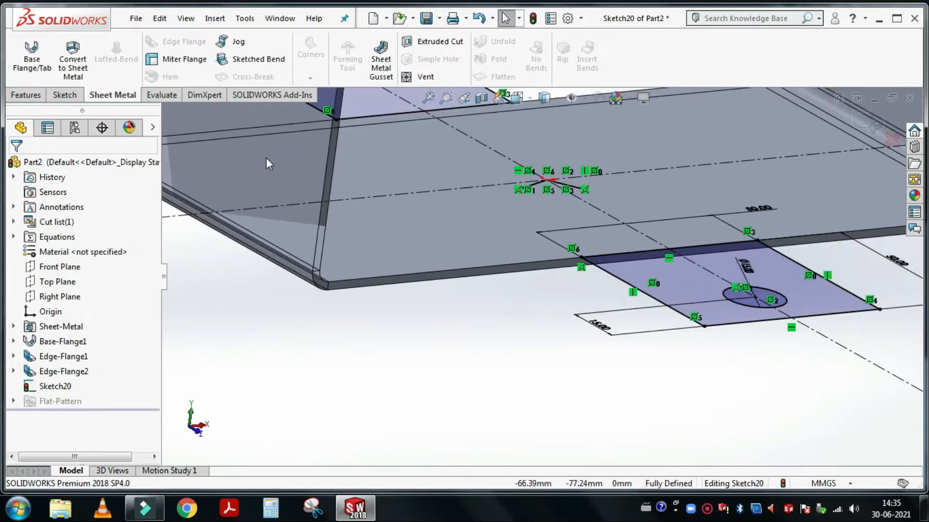
left_click(29, 62)
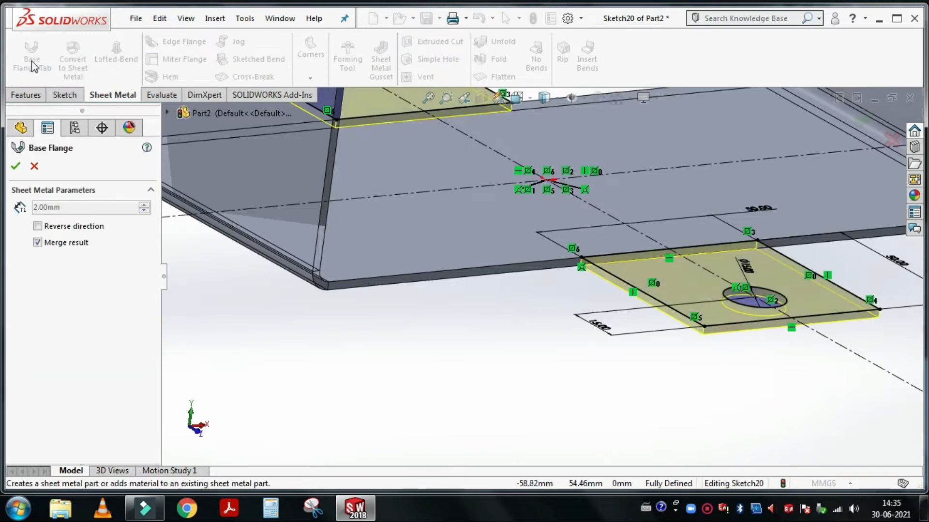
left_click(37, 243)
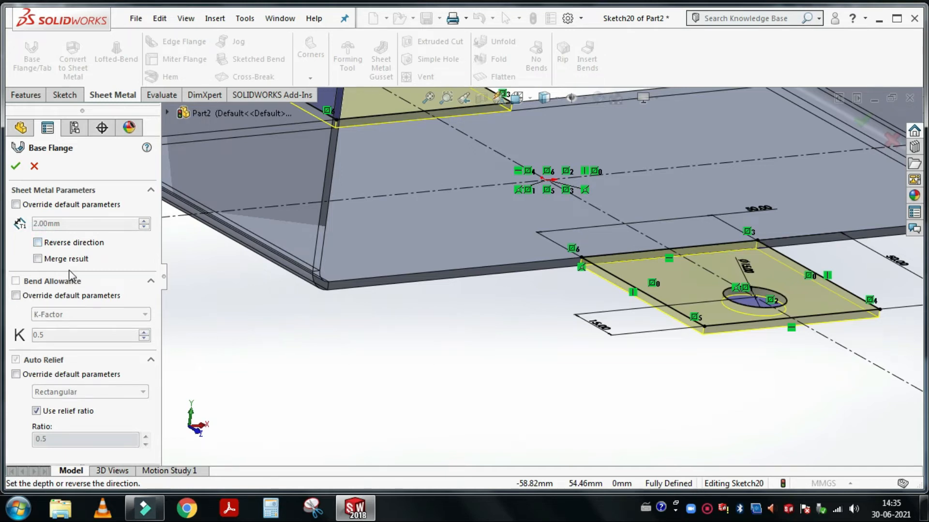
left_click(38, 259)
scroll(648, 354, "up", 1)
middle_click_drag(648, 353, 622, 409)
scroll(651, 336, "up", 3)
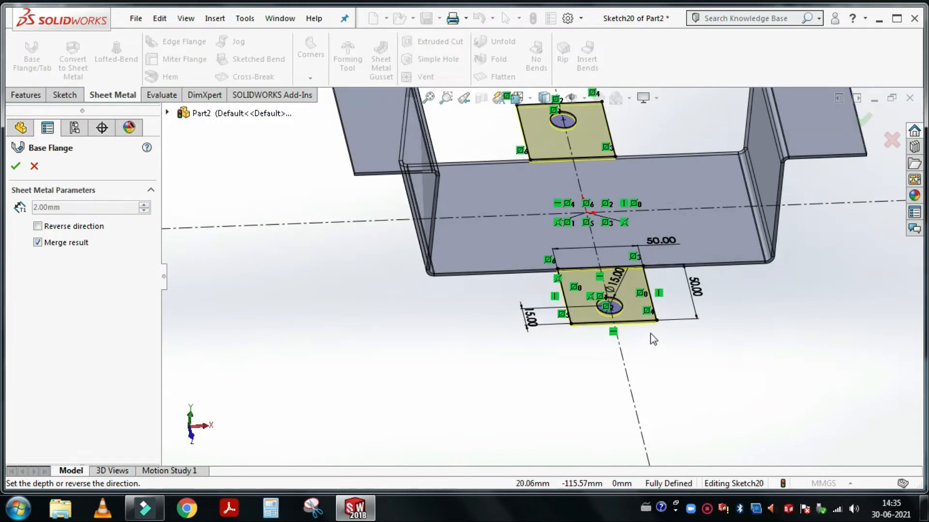
left_click(14, 169)
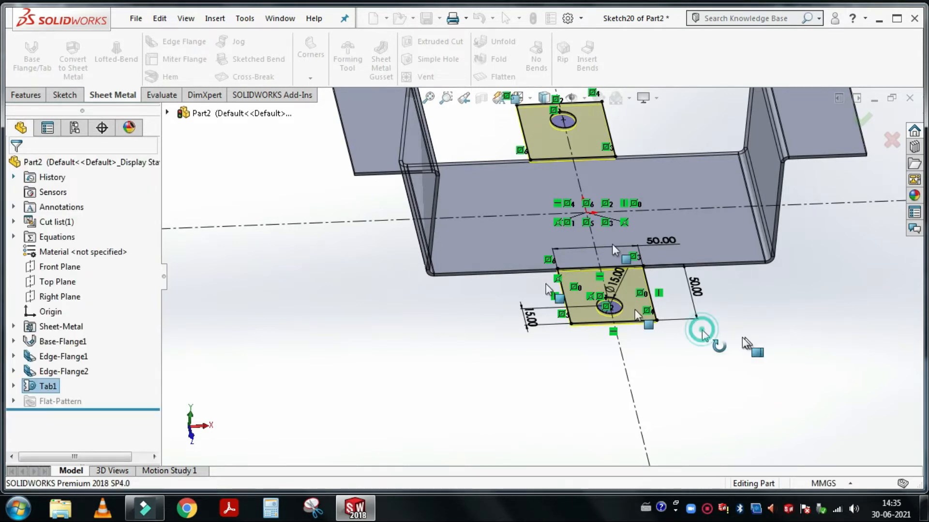
Start a Break Corner feature with the rounded break type and select one outer corner edge of the front tab
scroll(544, 290, "up", 3)
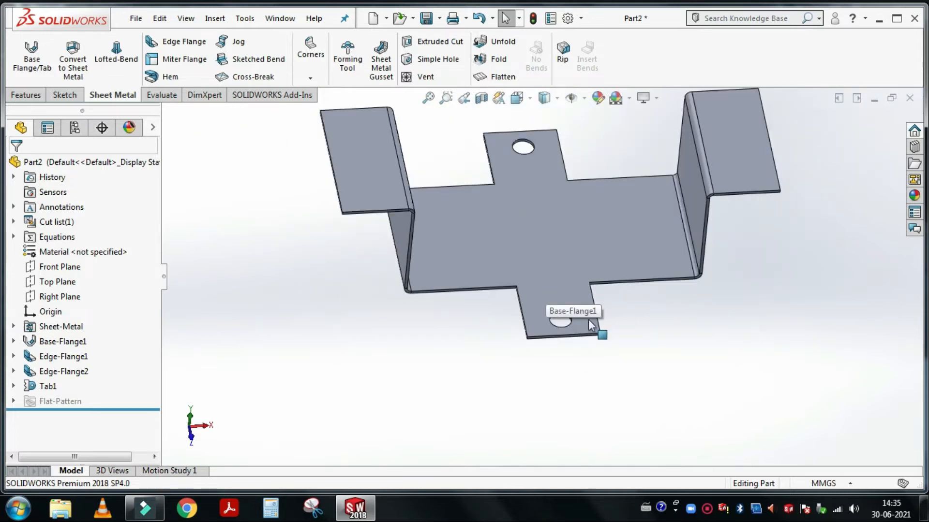
middle_click_drag(614, 376, 529, 176)
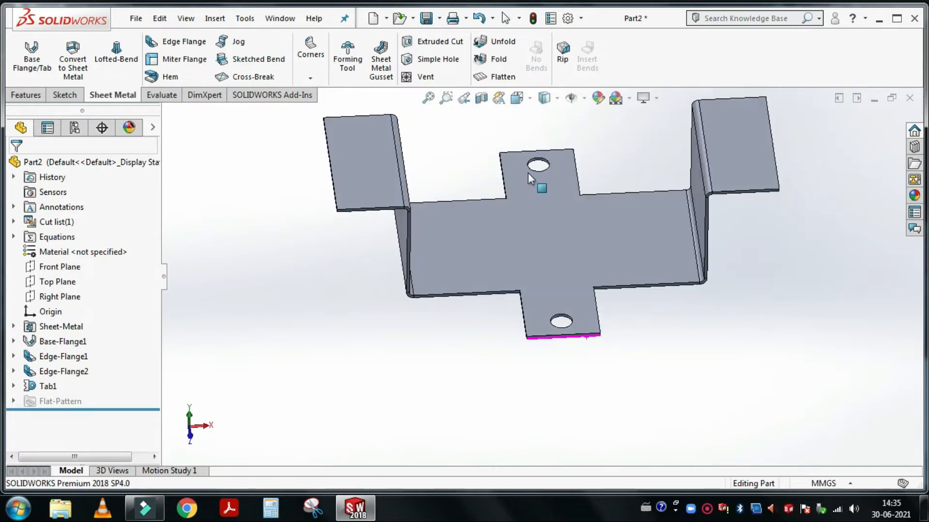
middle_click_drag(589, 224, 556, 199)
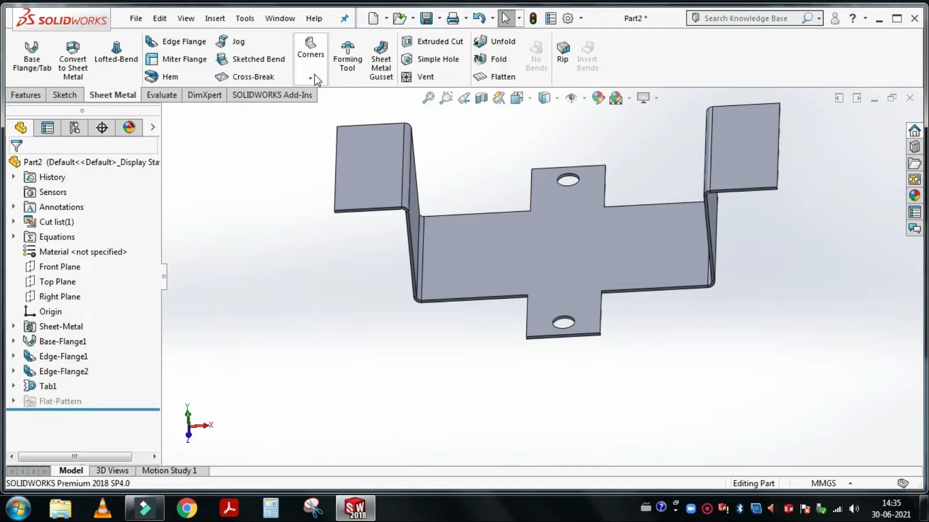
left_click(314, 76)
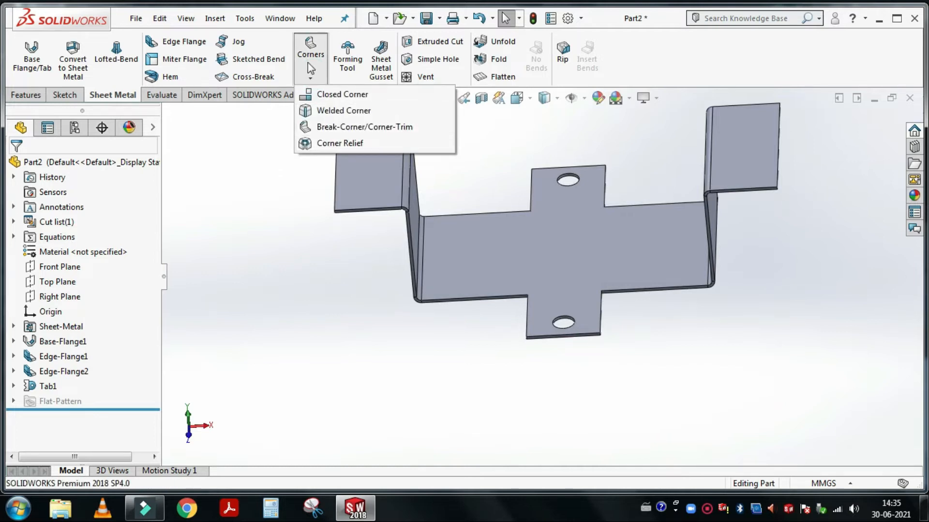
left_click(333, 128)
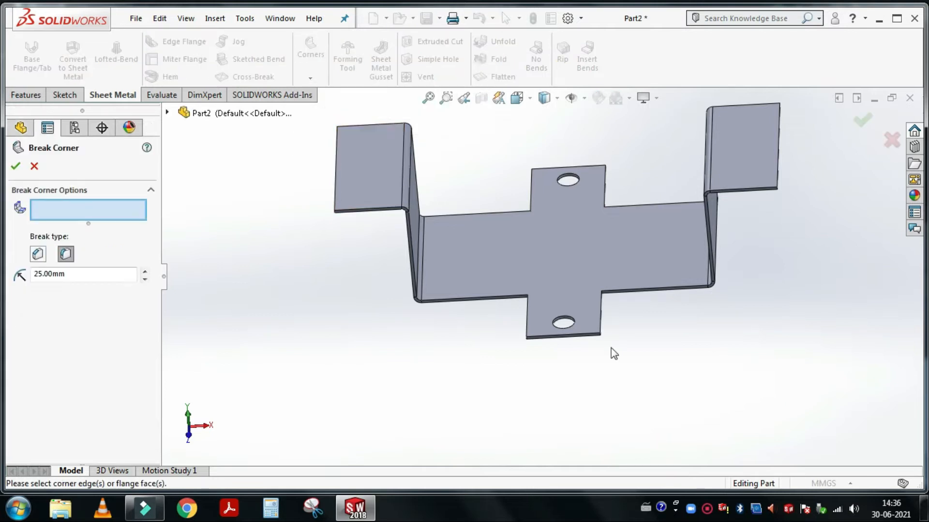
scroll(559, 283, "down", 6)
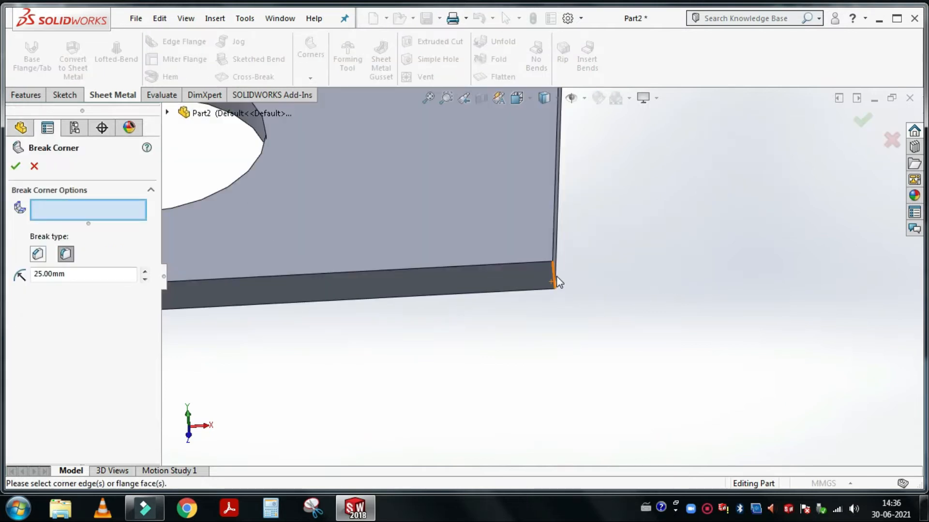
scroll(532, 294, "up", 2)
scroll(506, 296, "up", 3)
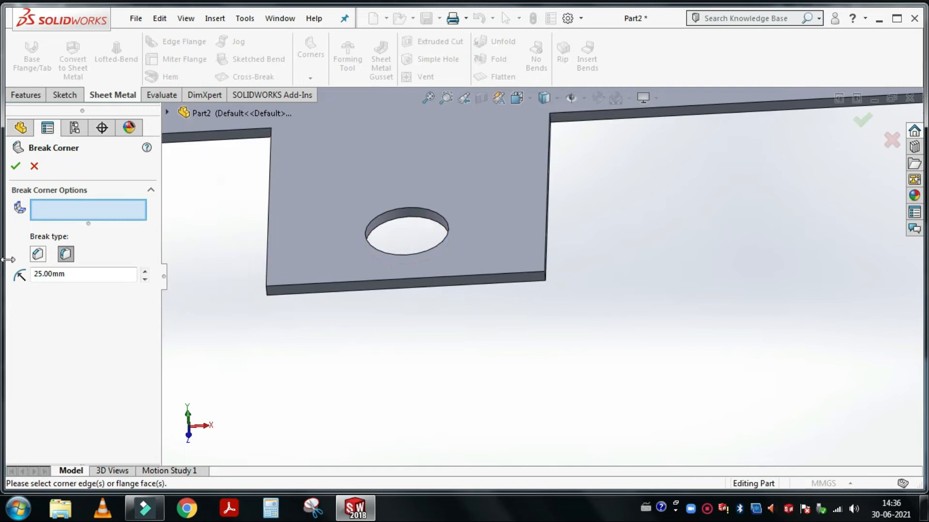
left_click(38, 261)
left_click(60, 260)
scroll(511, 267, "down", 2)
scroll(542, 280, "down", 3)
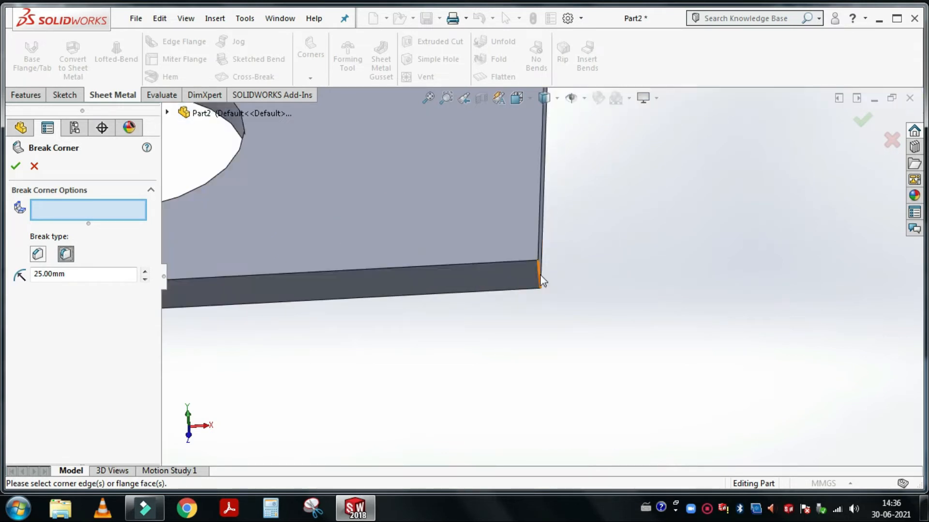
left_click(540, 275)
Add the flange face at the front tab's other outer corner to the Break Corner selection, covering both tabs
scroll(372, 302, "up", 5)
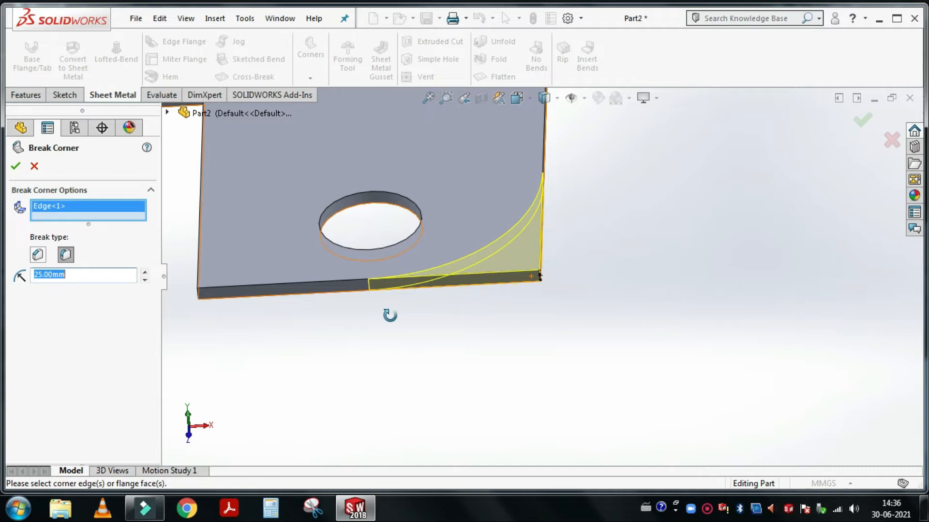
scroll(295, 307, "down", 6)
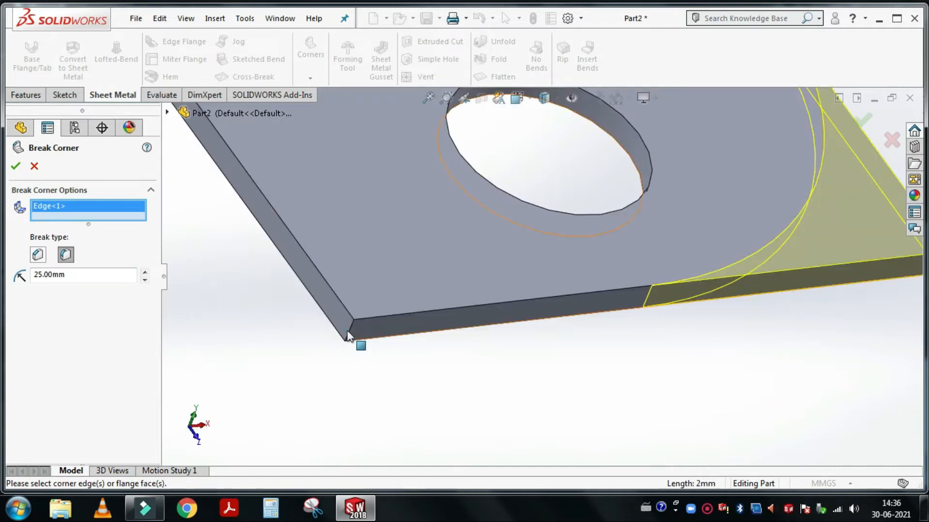
left_click(358, 336)
scroll(456, 170, "up", 4)
scroll(456, 166, "up", 4)
middle_click_drag(456, 166, 489, 166)
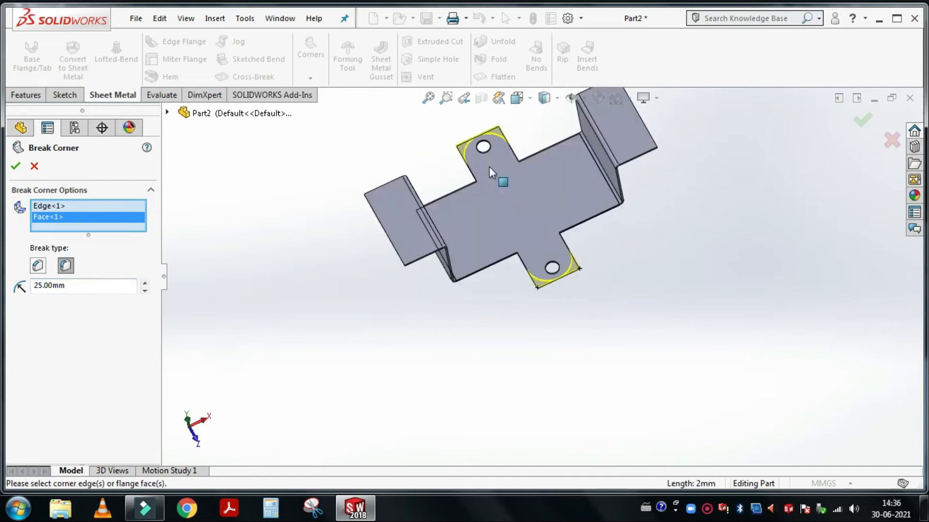
scroll(489, 166, "down", 3)
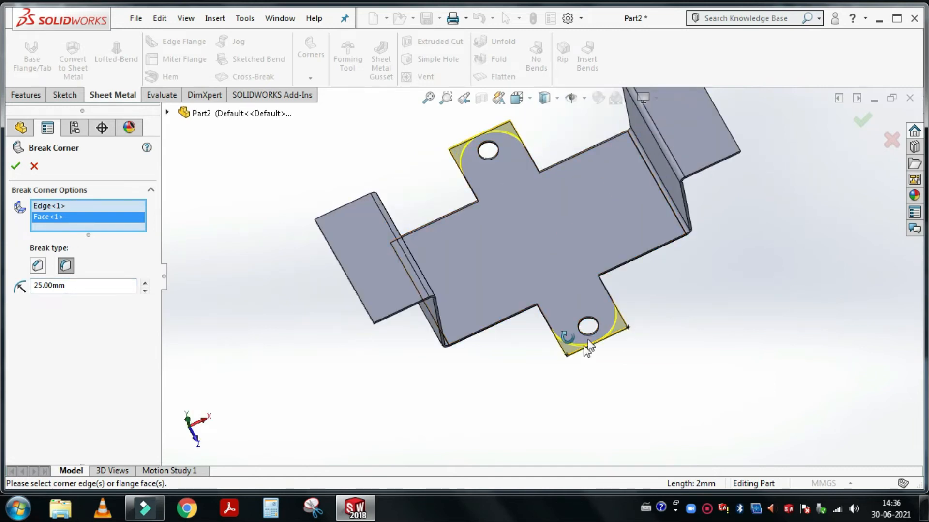
scroll(588, 339, "down", 4)
scroll(617, 296, "up", 2)
scroll(532, 207, "up", 3)
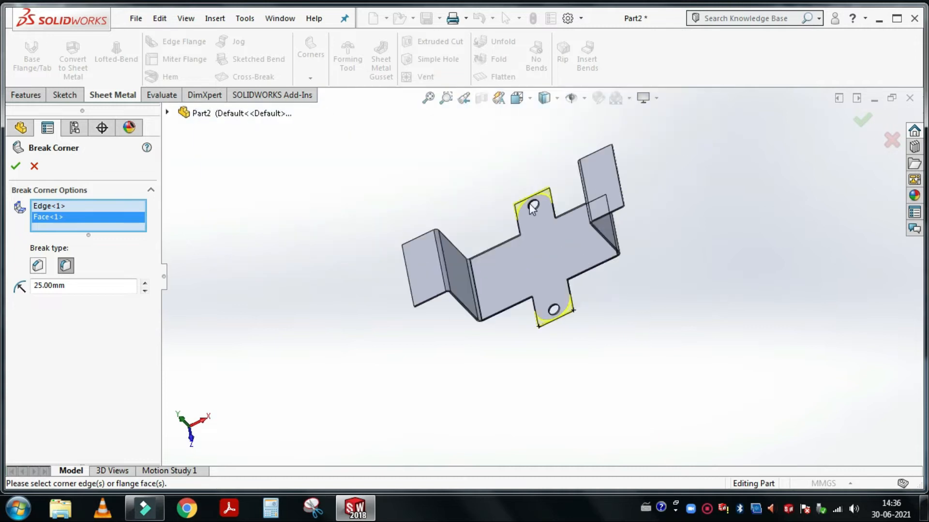
Try a 20 mm radius for the rounded tab corners
scroll(532, 208, "down", 2)
left_click(85, 286)
type("20")
key("Return")
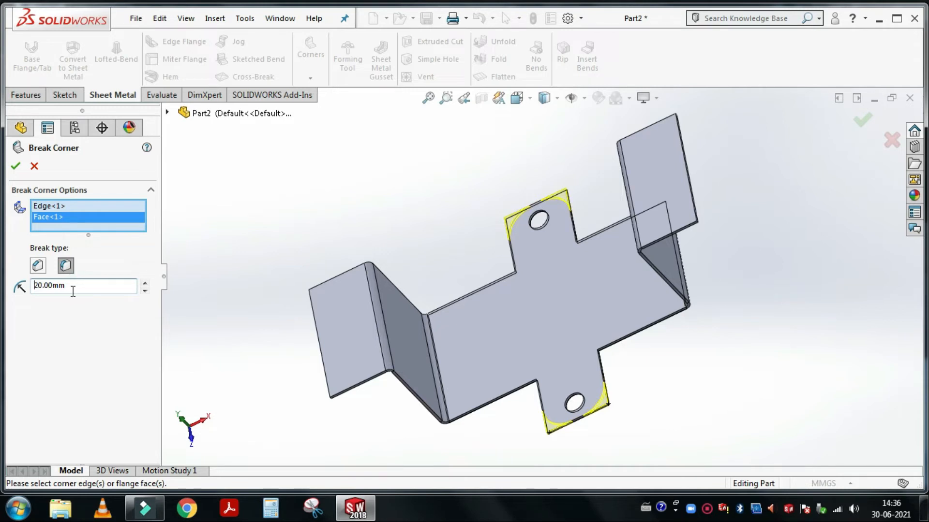
Set the corner radius to 25 mm and create the rounded corners on both tabs
key("ctrl+a")
type("25")
key("Return")
left_click(16, 167)
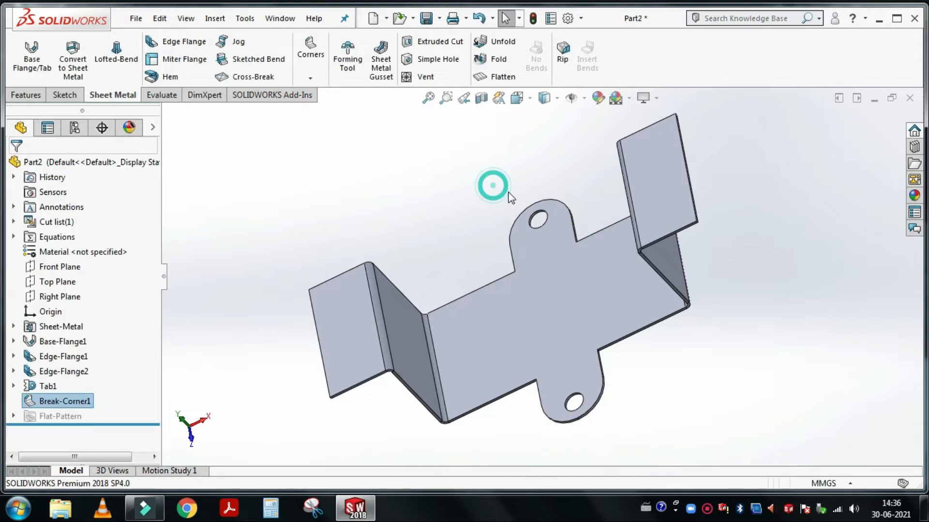
Start a sketch on the base's top face and draw a horizontal line across the front tab between its straight sides
middle_click_drag(492, 182, 582, 338)
left_click(582, 338)
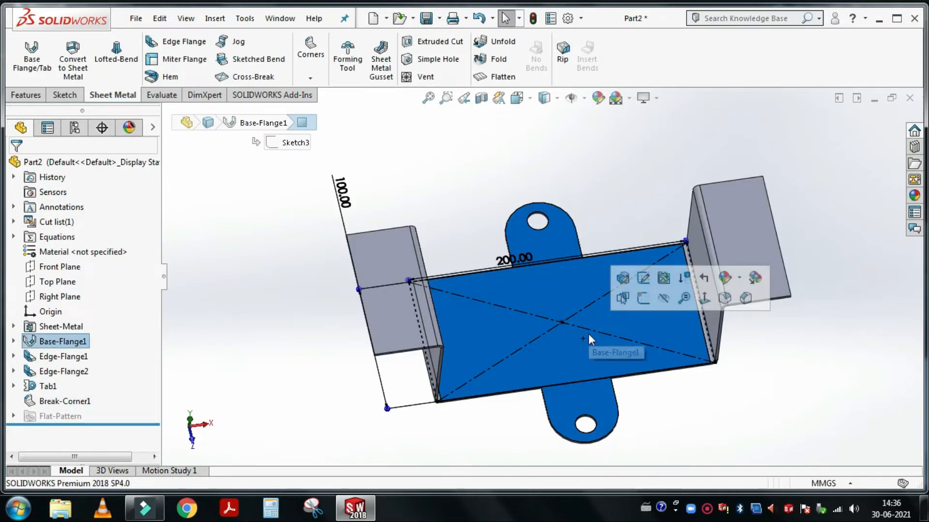
left_click(643, 299)
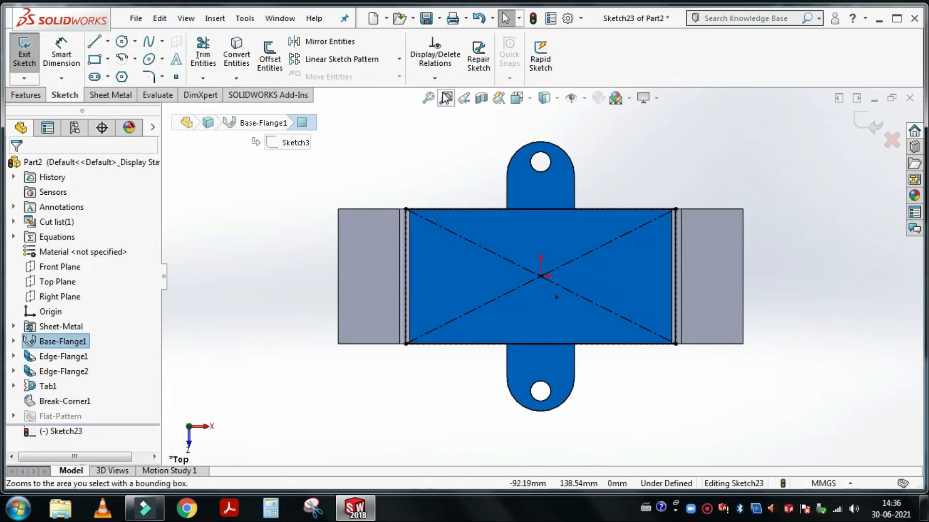
key("l")
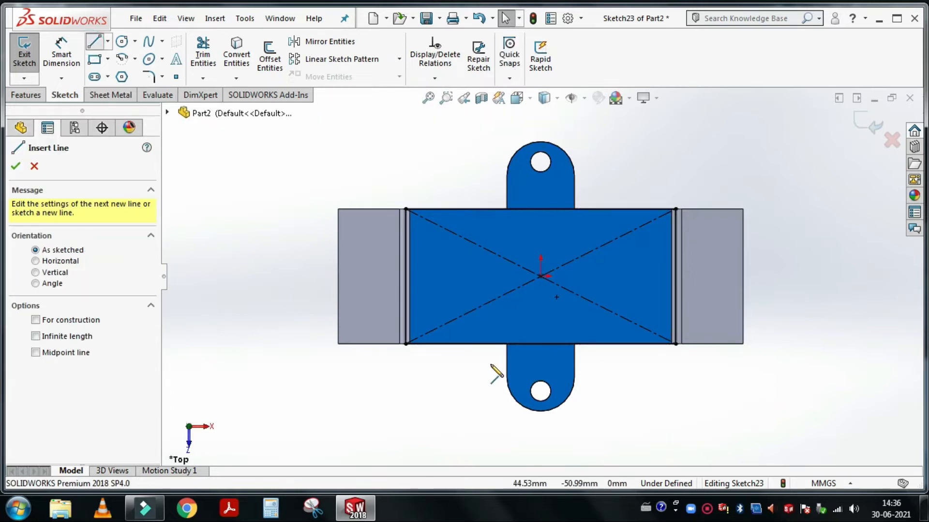
scroll(497, 358, "down", 2)
scroll(491, 348, "down", 3)
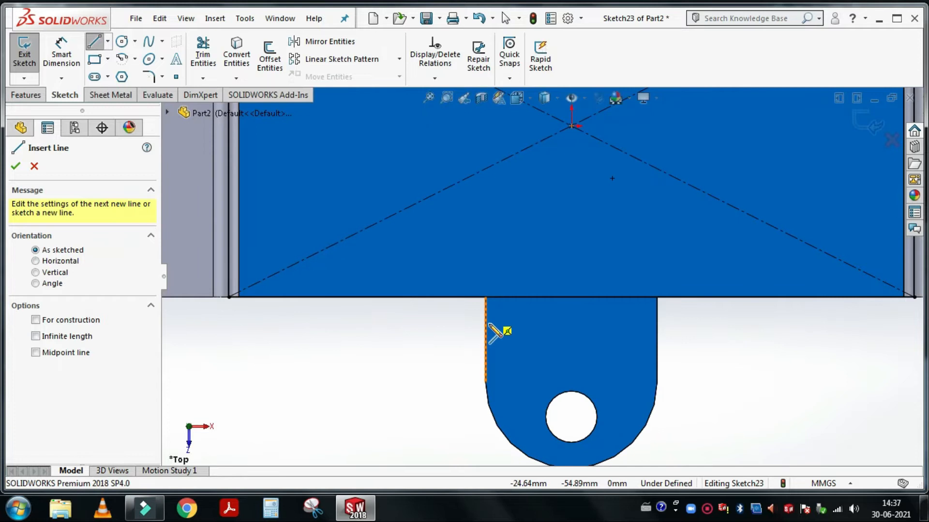
left_click(488, 325)
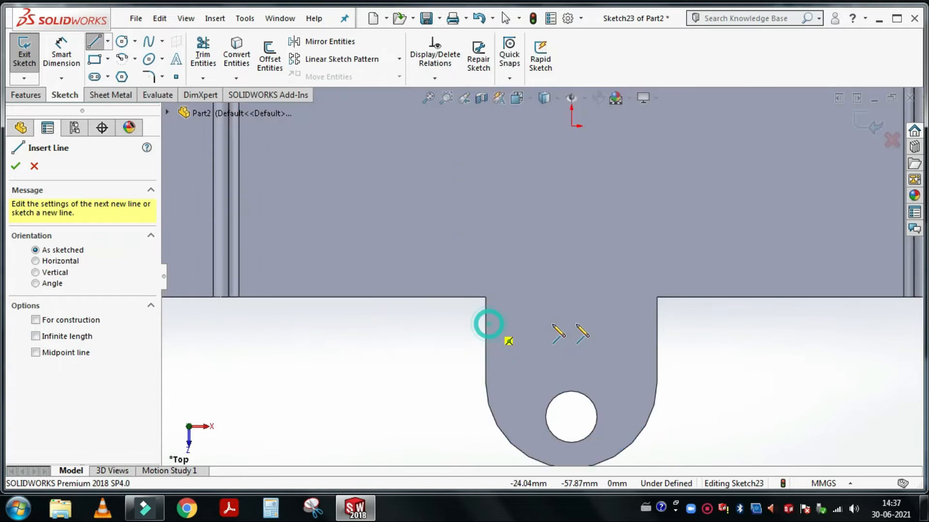
left_click(657, 324)
Dimension the line 8 mm from the base's front edge
left_click(61, 57)
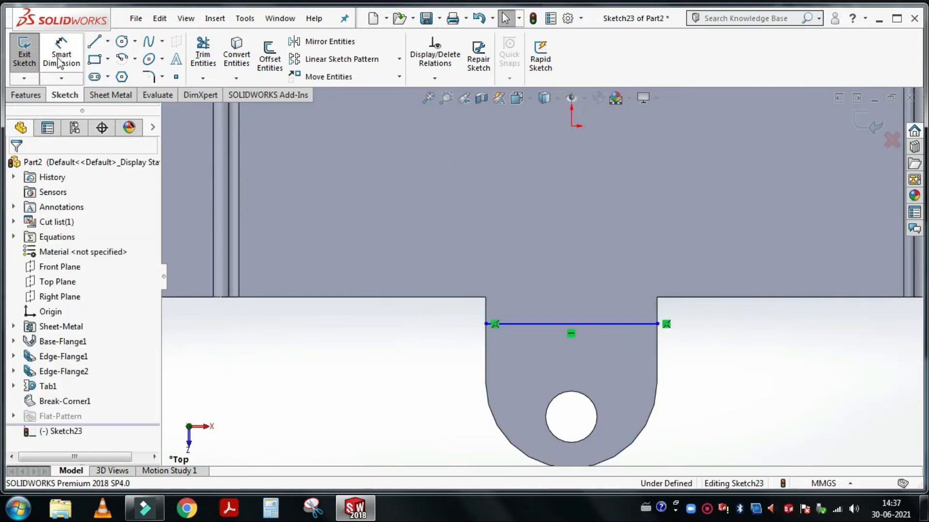
left_click(687, 297)
left_click(641, 323)
left_click(690, 342)
type("8")
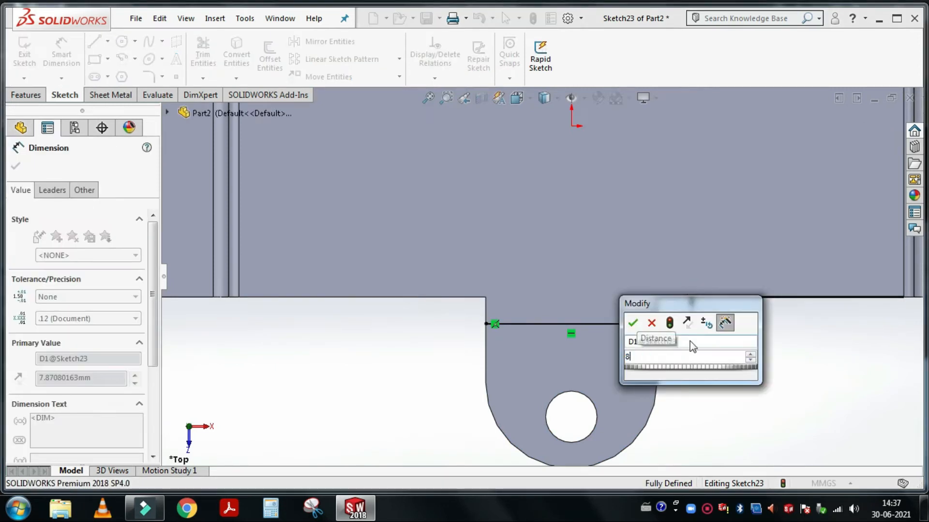
key("Return")
left_click(739, 360)
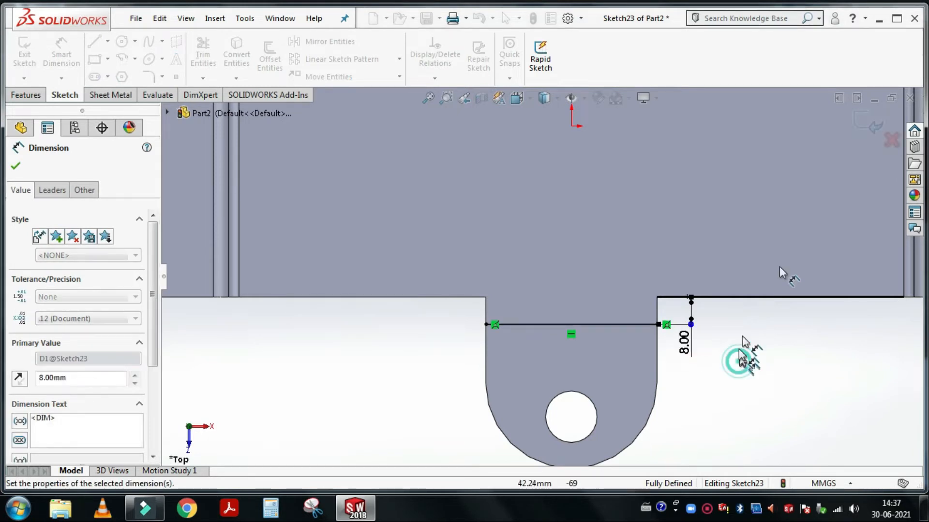
Start a Sketched Bend from the line with the base's top face as the fixed face
scroll(331, 150, "up", 4)
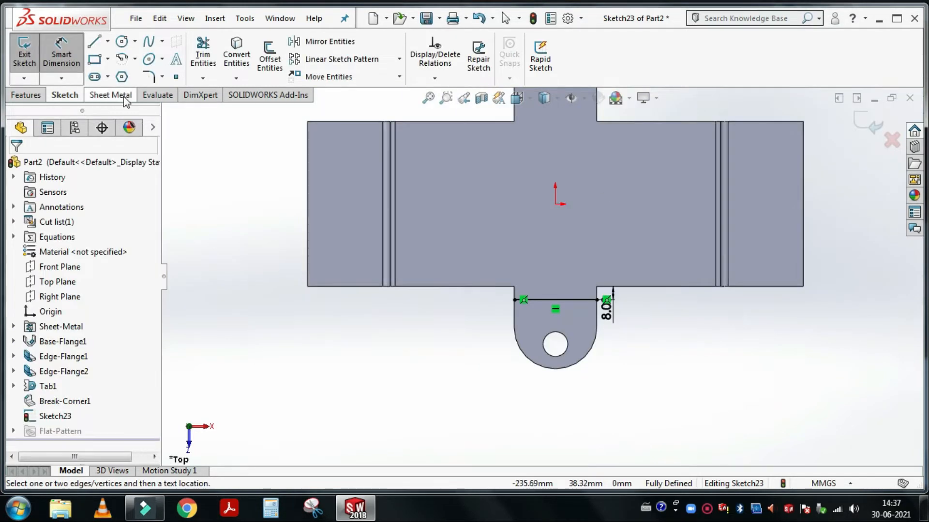
left_click(112, 95)
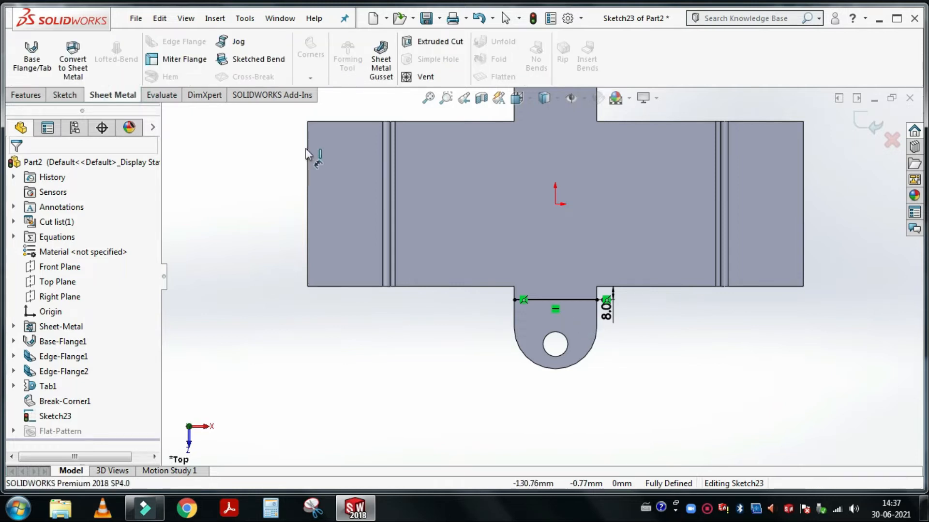
left_click(271, 62)
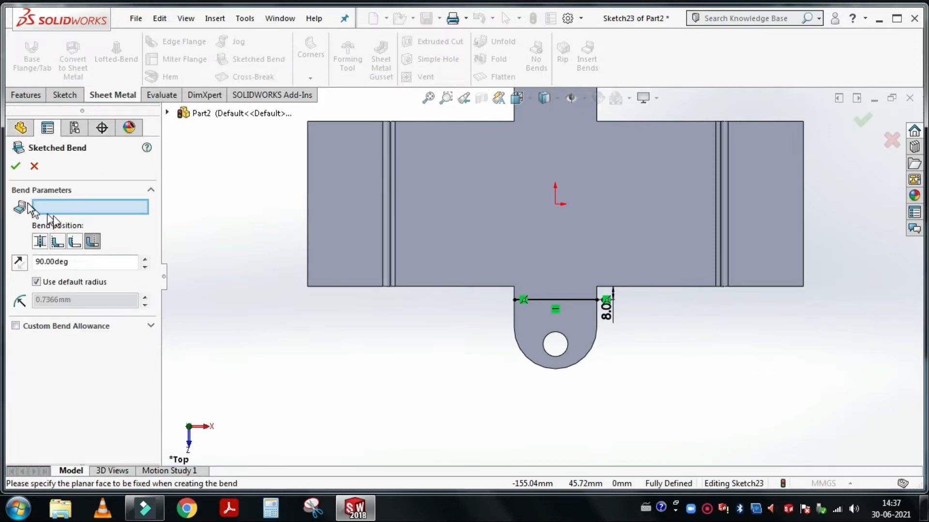
middle_click_drag(353, 363, 352, 292)
scroll(354, 292, "up", 3)
middle_click_drag(491, 211, 624, 282)
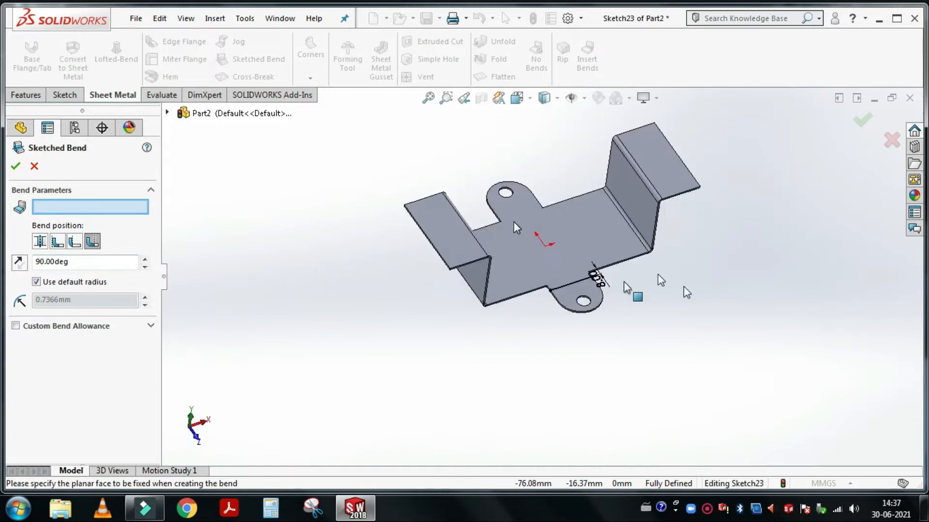
scroll(623, 281, "down", 3)
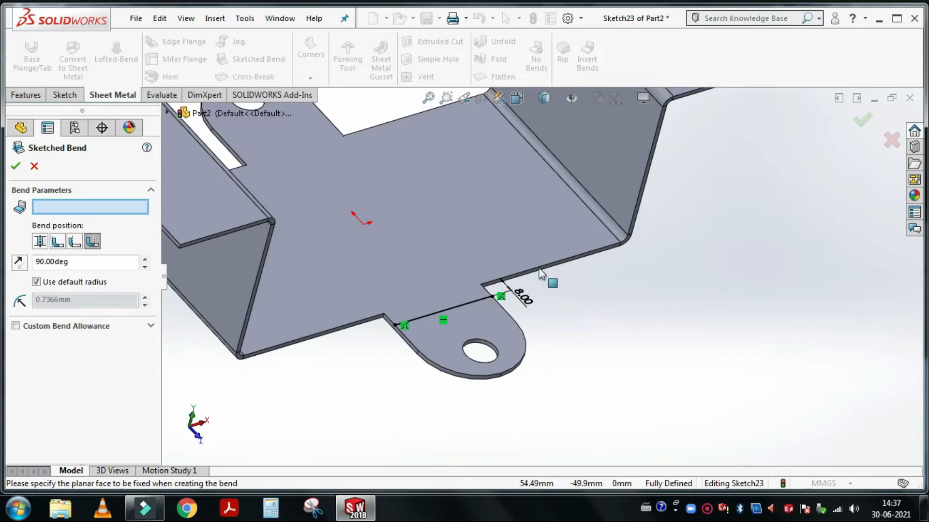
scroll(528, 256, "up", 2)
middle_click_drag(499, 243, 509, 249)
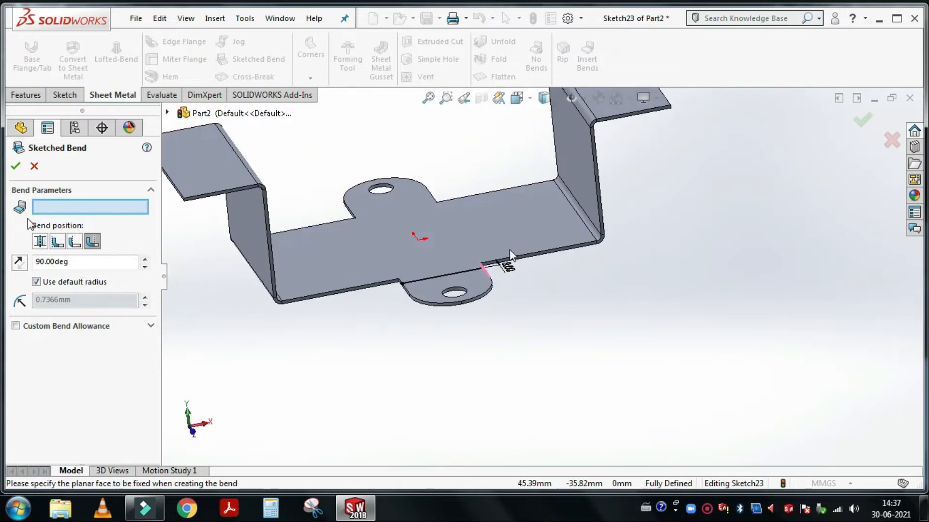
left_click(367, 259)
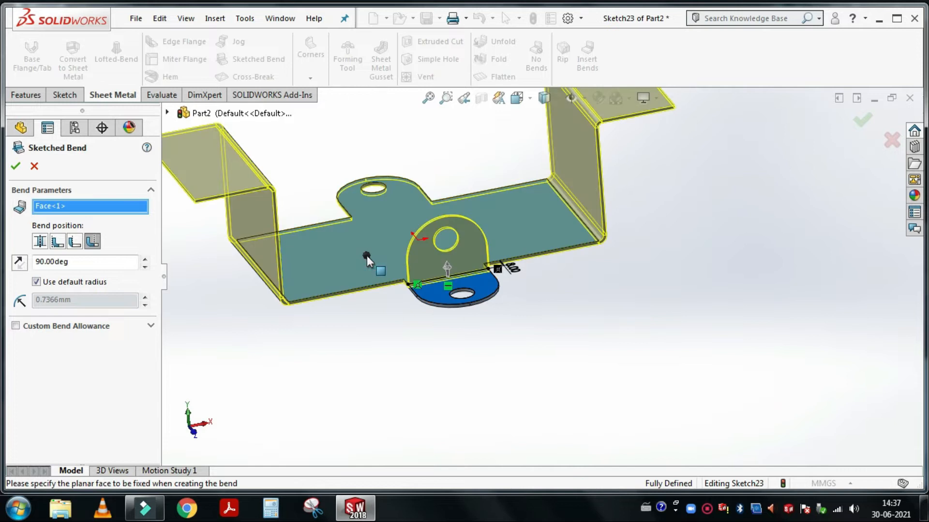
Examine the bend preview on the front tab, comparing the bend region with the sketched bend line
mouse_move(435, 365)
middle_mouse_down()
mouse_move(440, 358)
mouse_move(451, 370)
middle_mouse_up()
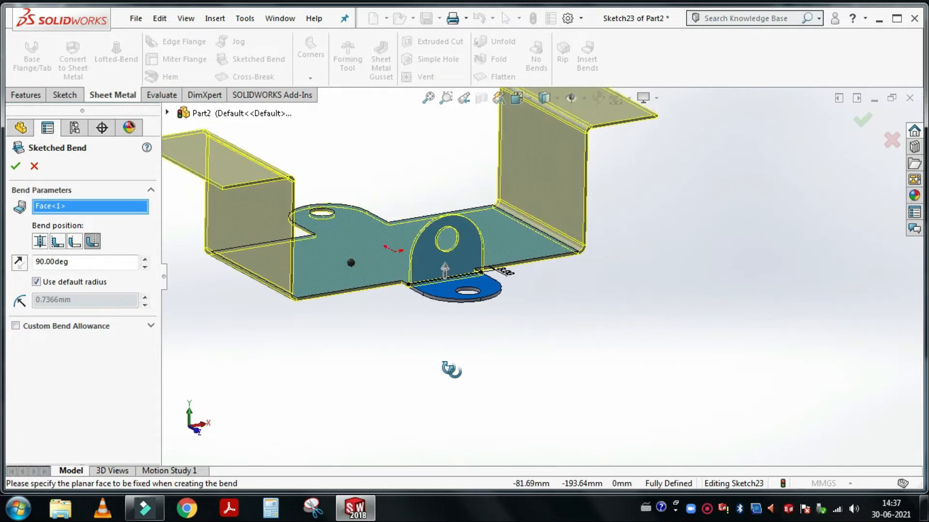
scroll(440, 342, "down", 3)
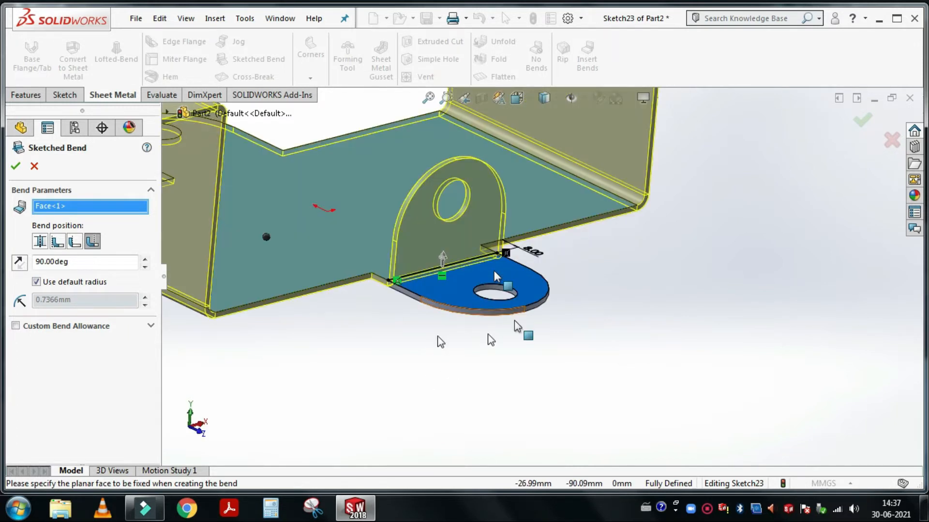
middle_click_drag(448, 250, 263, 290)
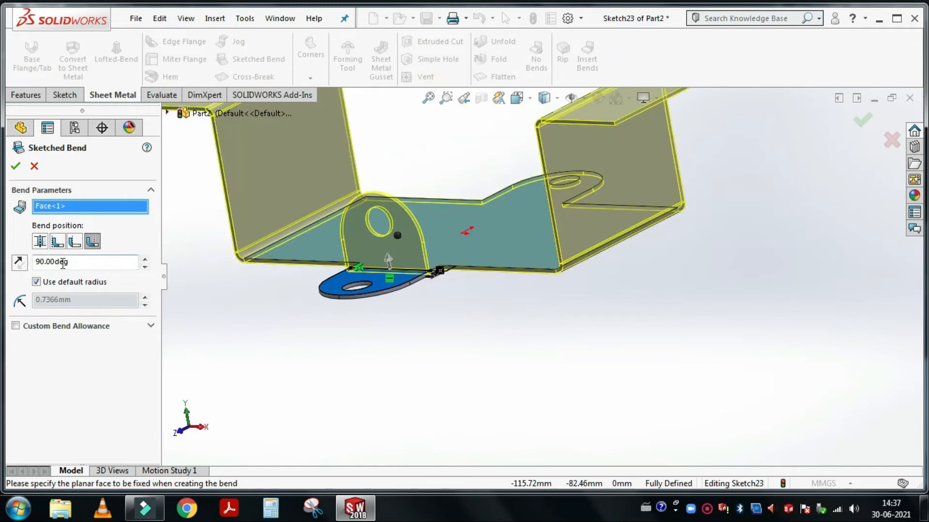
scroll(414, 305, "down", 3)
middle_click_drag(167, 339, 477, 344)
scroll(339, 226, "down", 8)
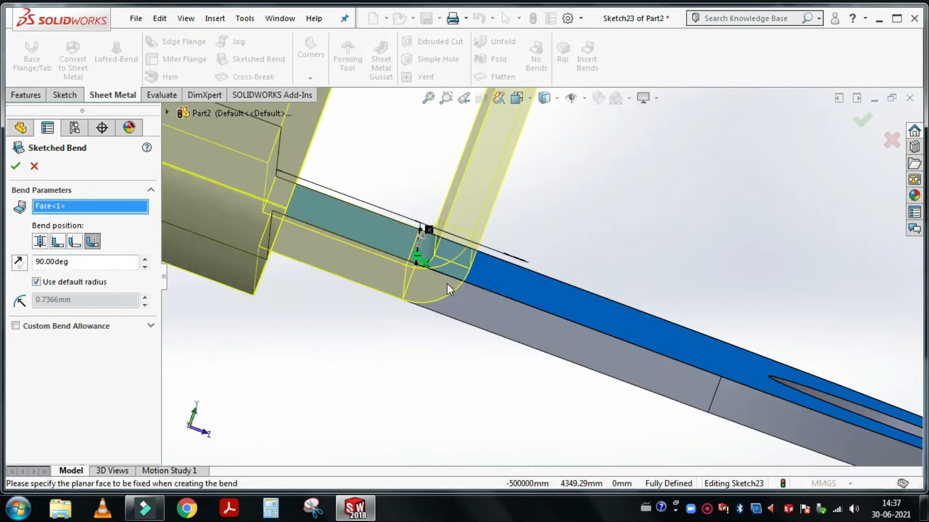
scroll(445, 324, "down", 3)
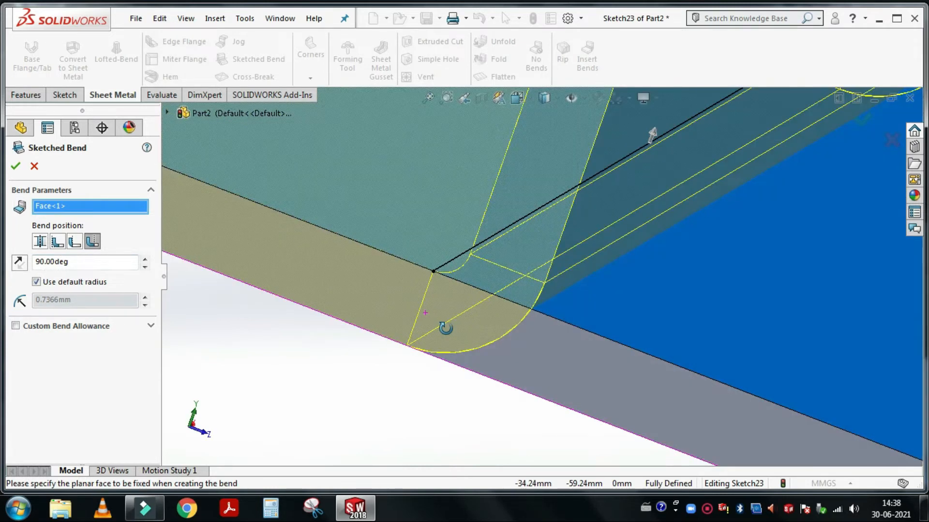
middle_click_drag(445, 328, 478, 309)
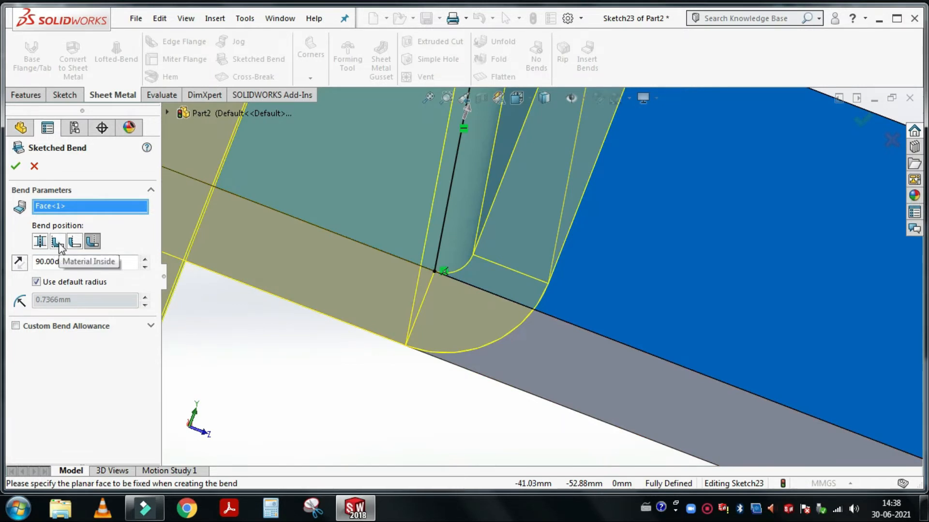
Try the Material Inside and Material Outside bend positions on the front tab, and return to Bend Outside
left_click(58, 245)
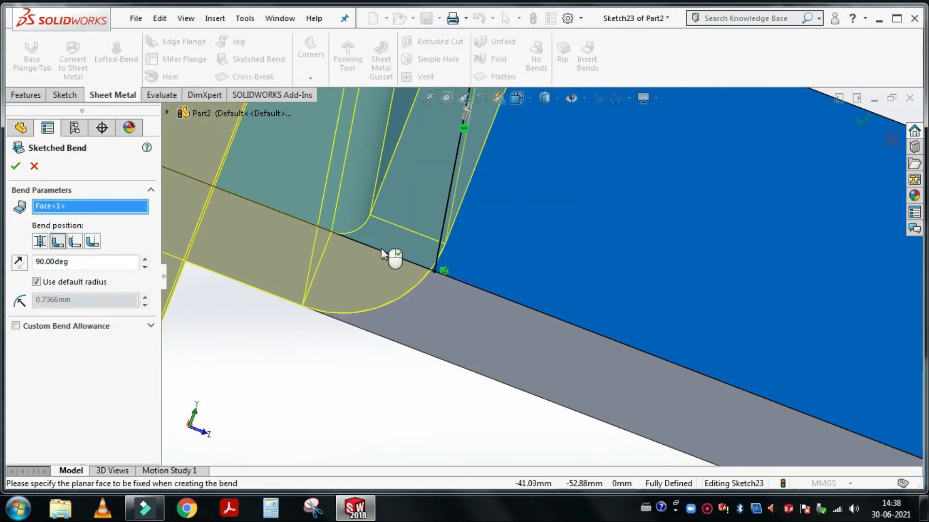
scroll(381, 254, "up", 2)
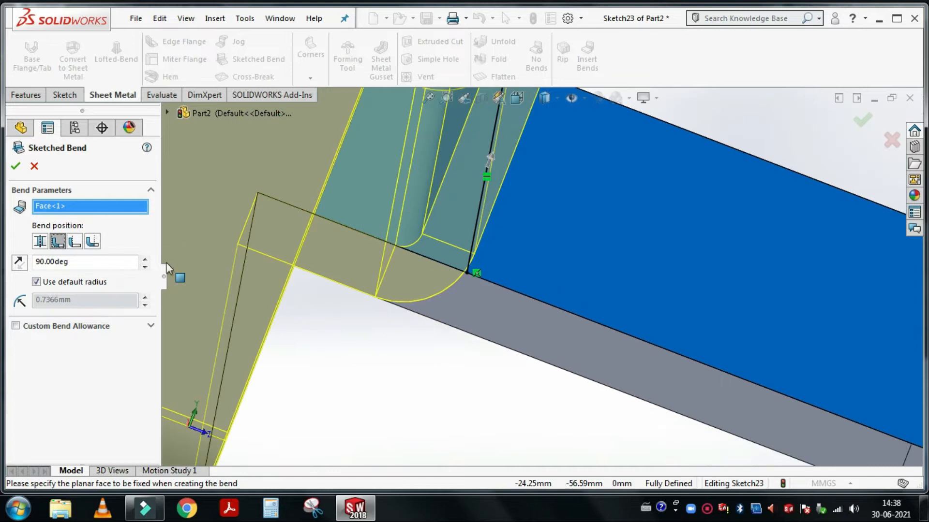
left_click(75, 244)
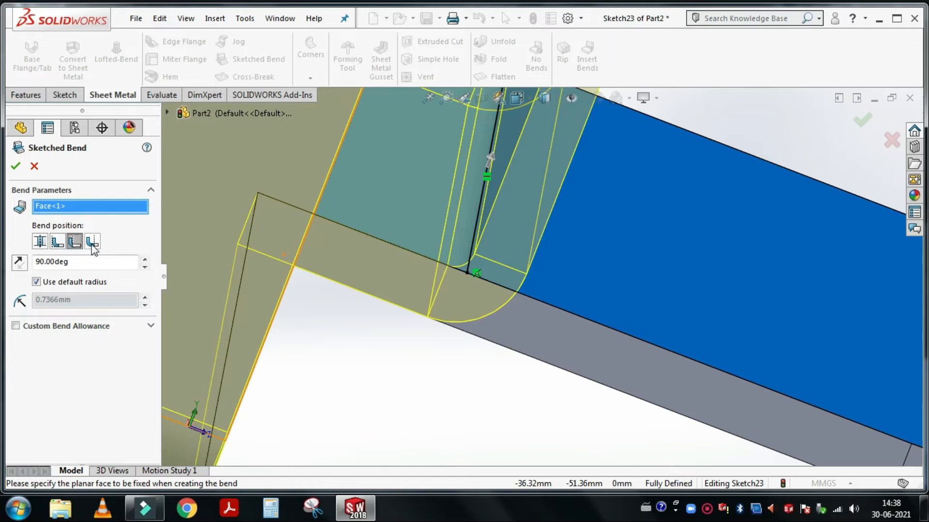
left_click(93, 244)
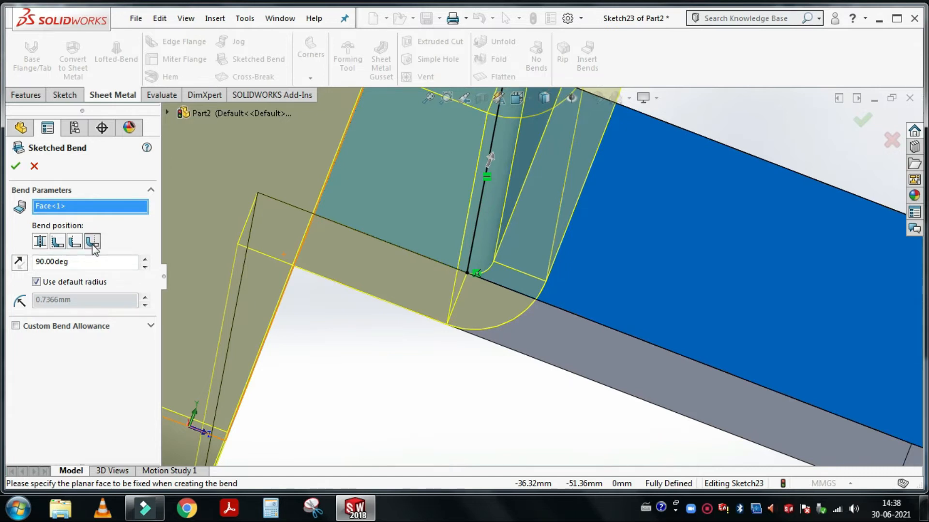
left_click(92, 241)
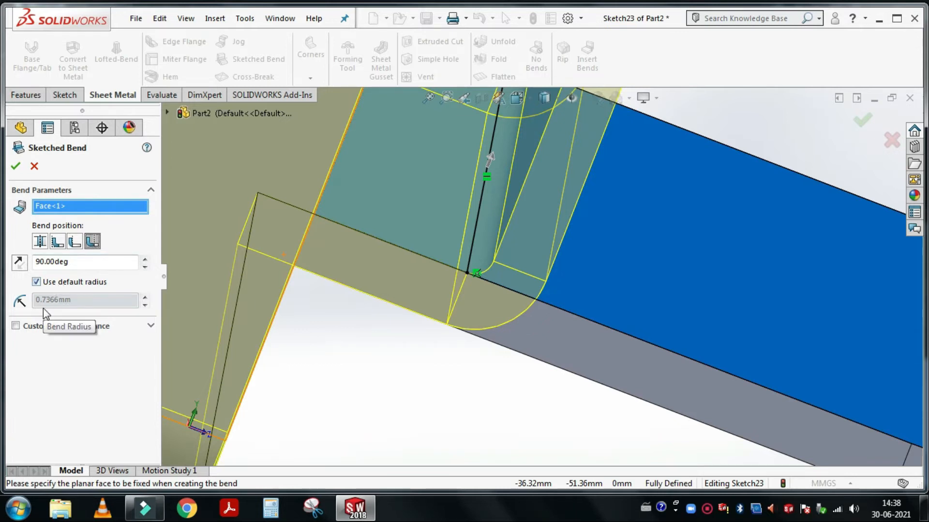
Override the default bend radius and set the front tab's bend radius to 3 mm
left_click(37, 281)
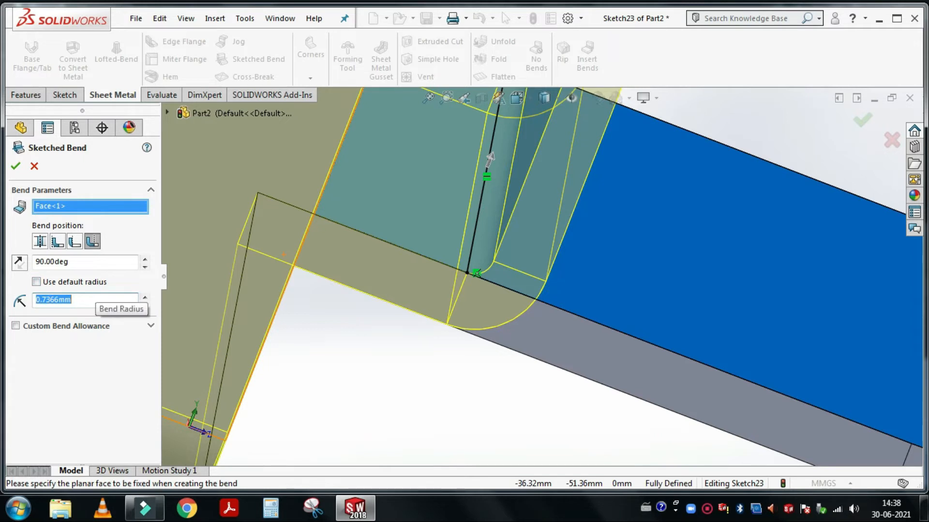
type("3")
scroll(428, 360, "up", 3)
middle_click_drag(428, 359, 373, 361)
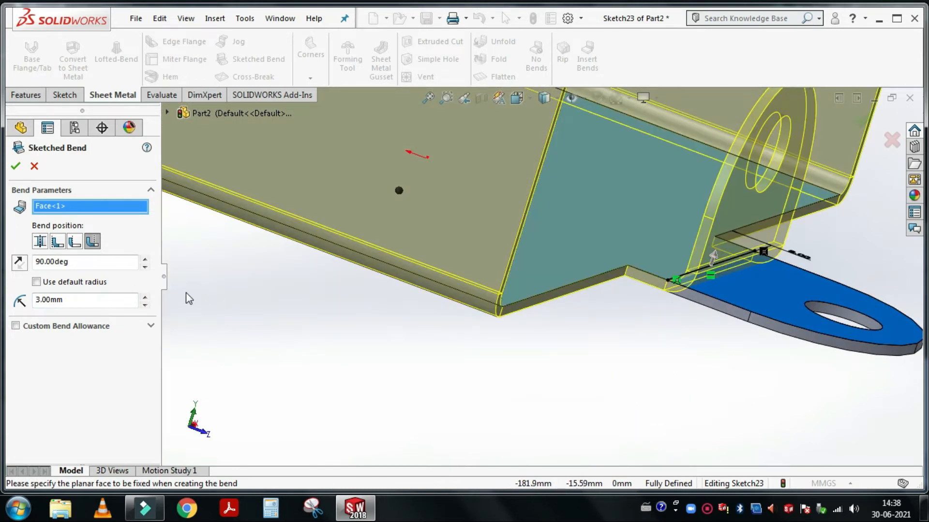
scroll(781, 251, "up", 2)
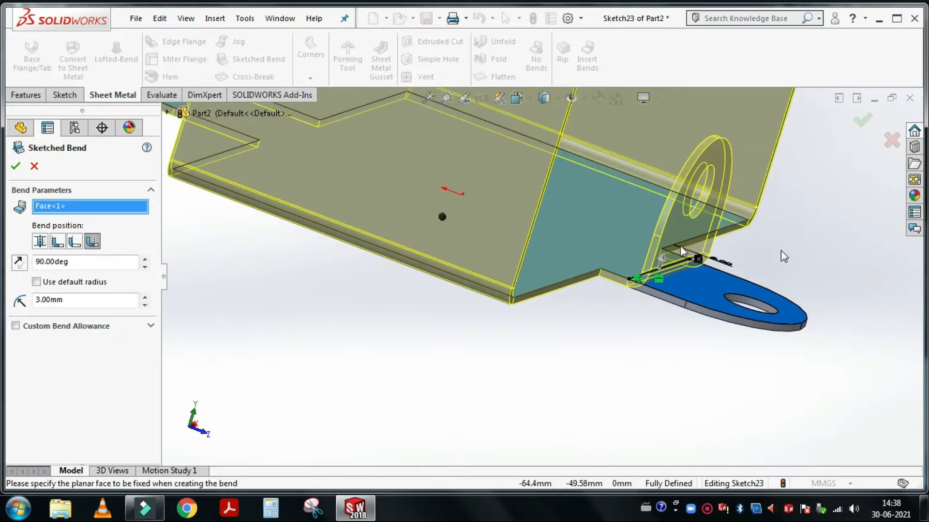
scroll(780, 251, "down", 4)
scroll(674, 237, "up", 4)
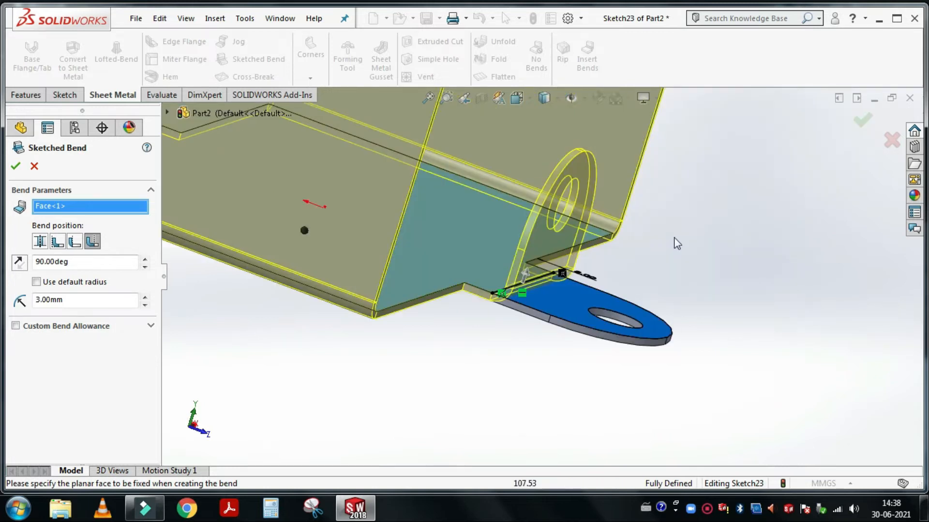
Try the reversed bend direction on the front tab and switch it back to bend upward
left_click(24, 266)
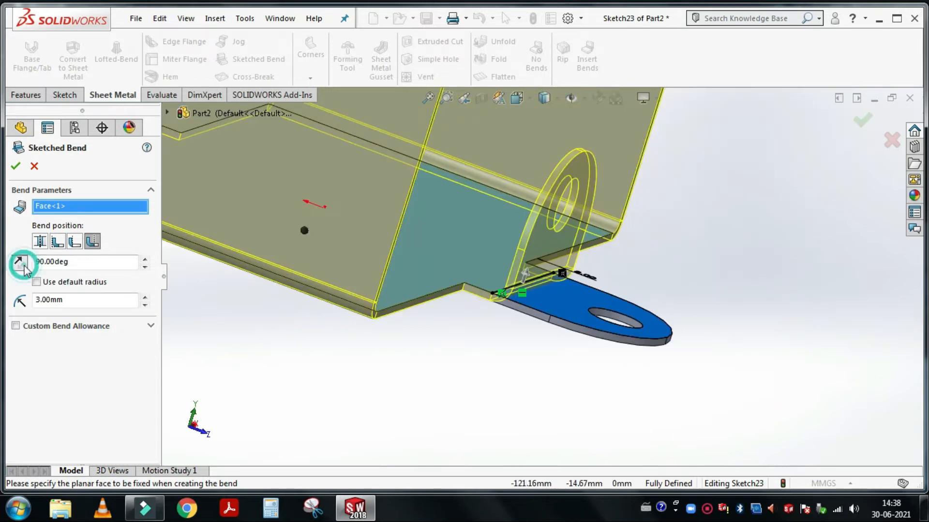
middle_click_drag(396, 337, 368, 344)
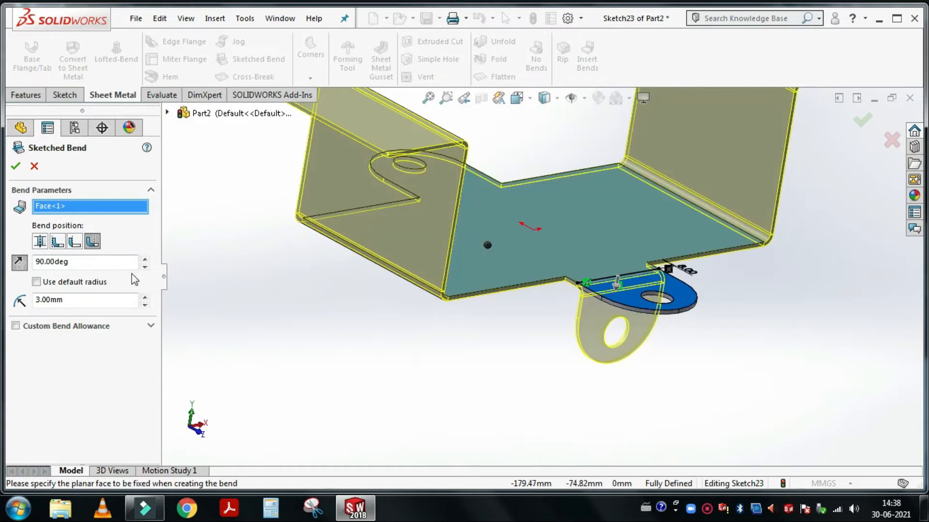
left_click(23, 265)
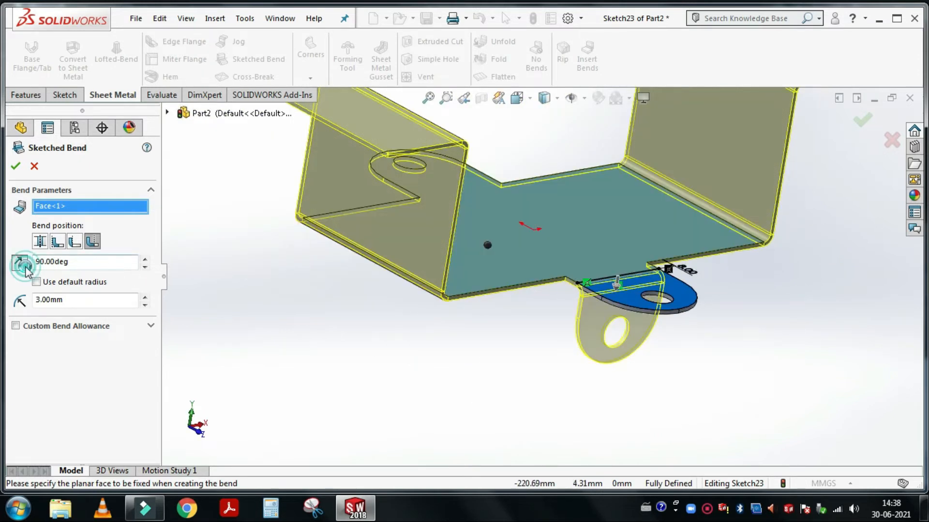
Create the 90° sketched bend on the front tab
left_click(16, 166)
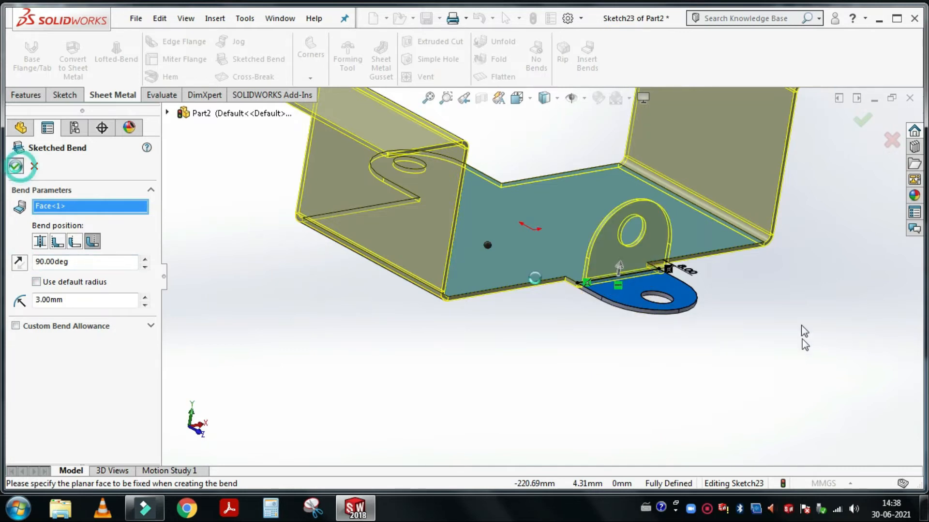
middle_click_drag(515, 263, 531, 263)
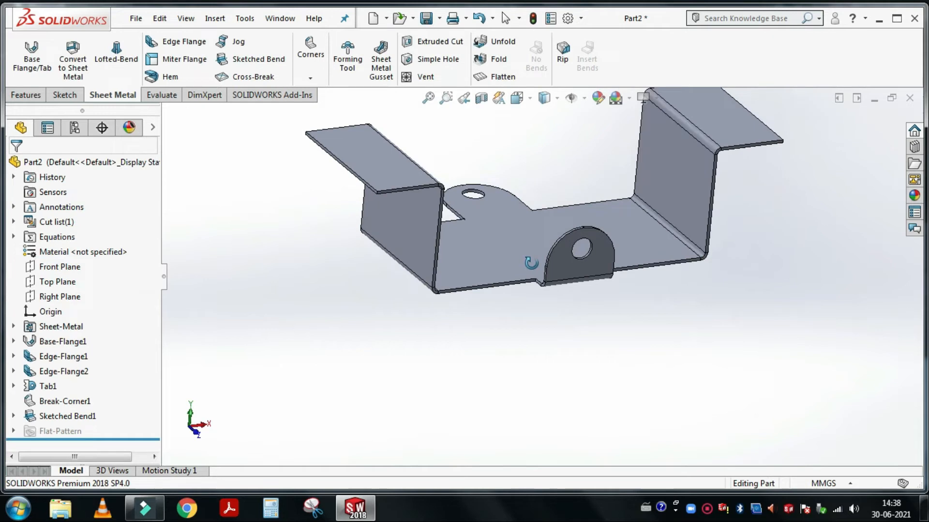
Start a sketch on the base's top face and draw a 50 mm horizontal line across the rear tab between its straight sides
middle_click_drag(510, 204, 503, 172)
left_click(503, 172)
right_click(503, 172)
left_click(536, 150)
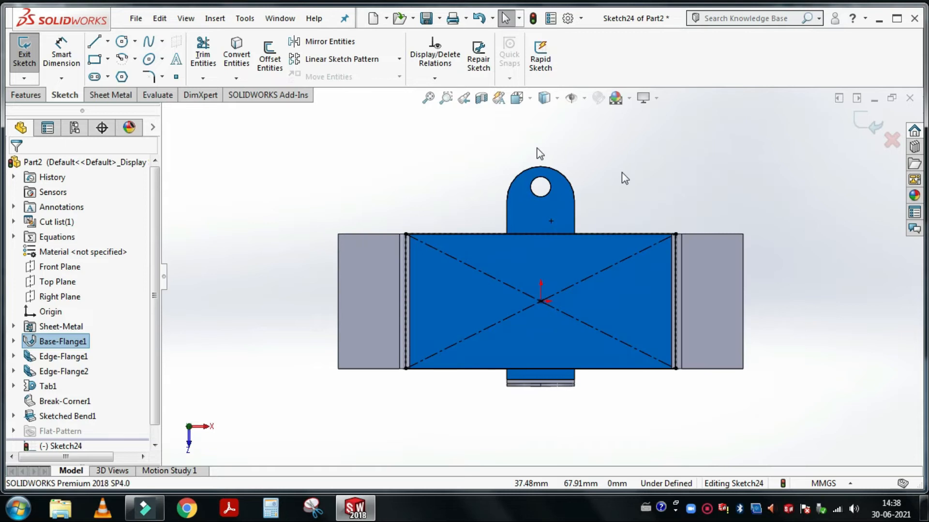
key("l")
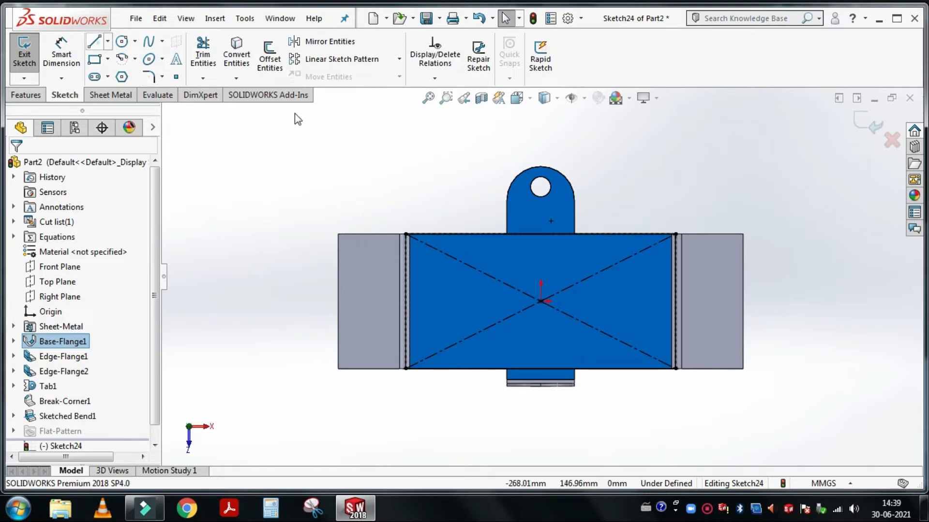
scroll(547, 234, "down", 2)
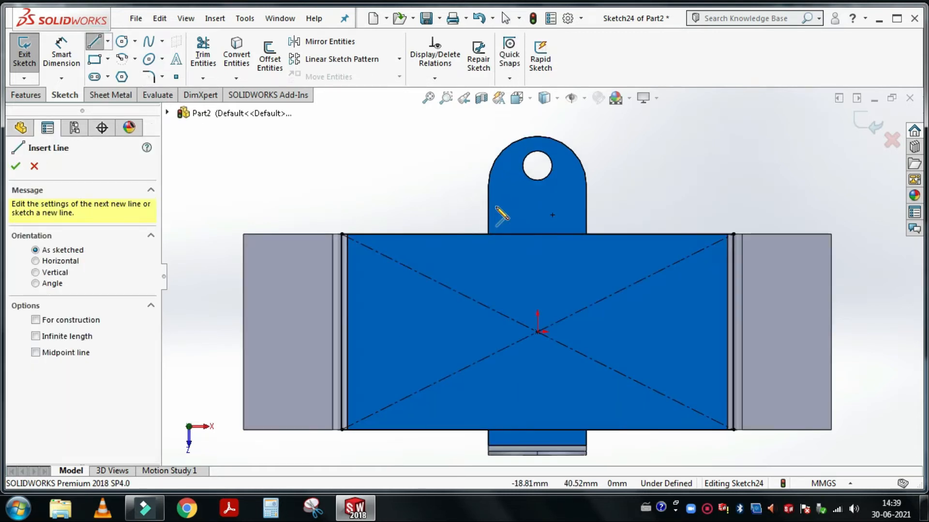
scroll(496, 211, "down", 1)
left_click(487, 202)
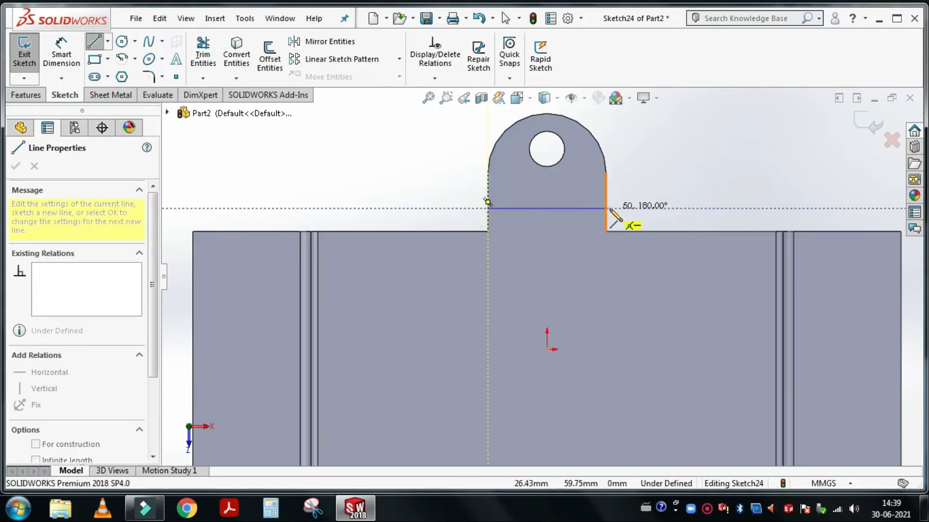
double_click(607, 209)
key("Escape")
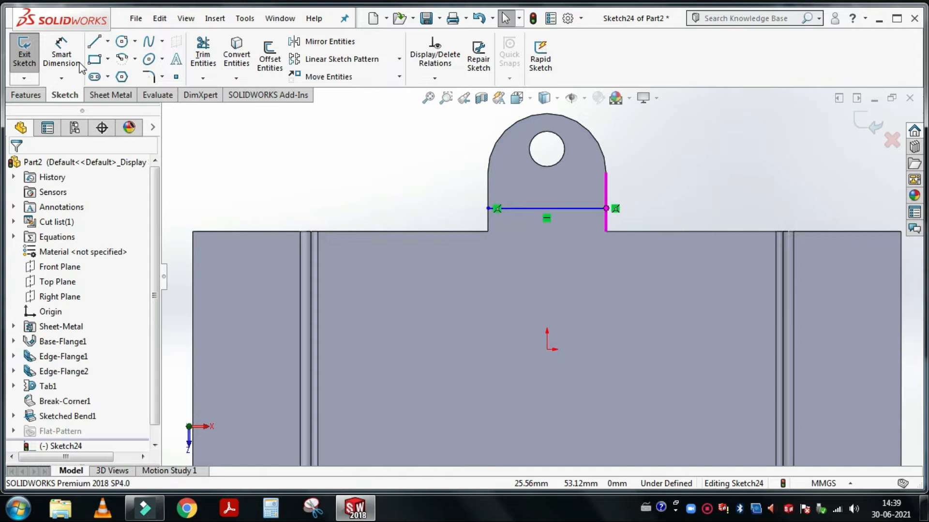
Dimension the line 10 mm from the base's rear edge
scroll(552, 254, "down", 2)
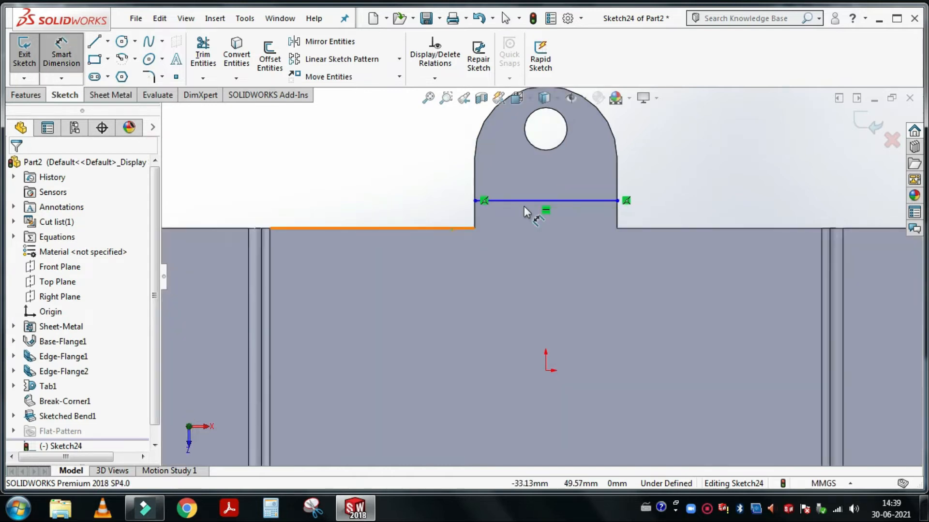
left_click(524, 204)
left_click(529, 201)
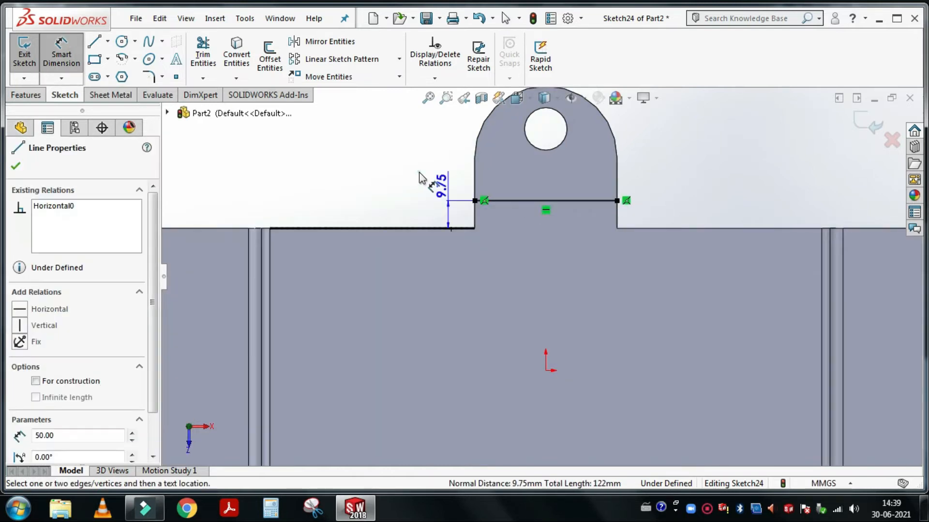
left_click(419, 173)
left_click(421, 177)
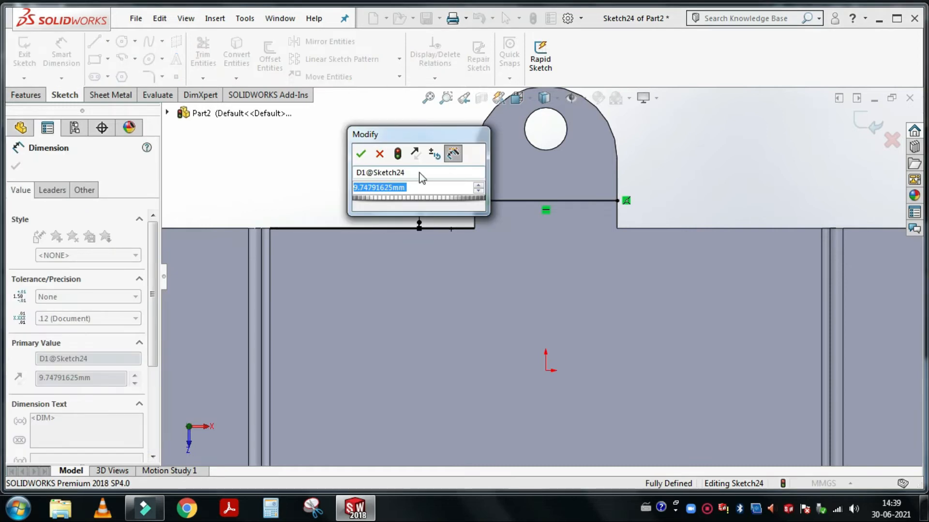
type("10")
key("Return")
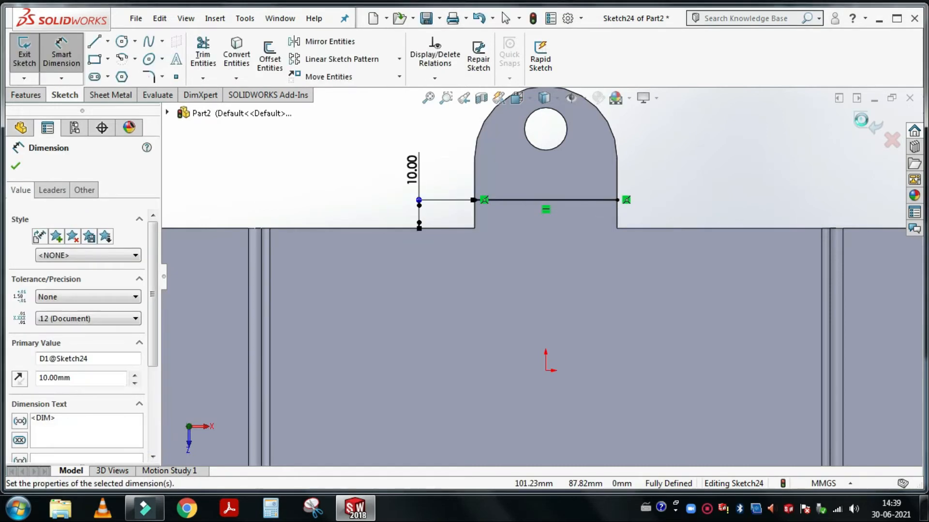
Start a Sketched Bend from the rear tab's line and re-pick the fixed face on the base side of the line
left_click(113, 95)
left_click(251, 59)
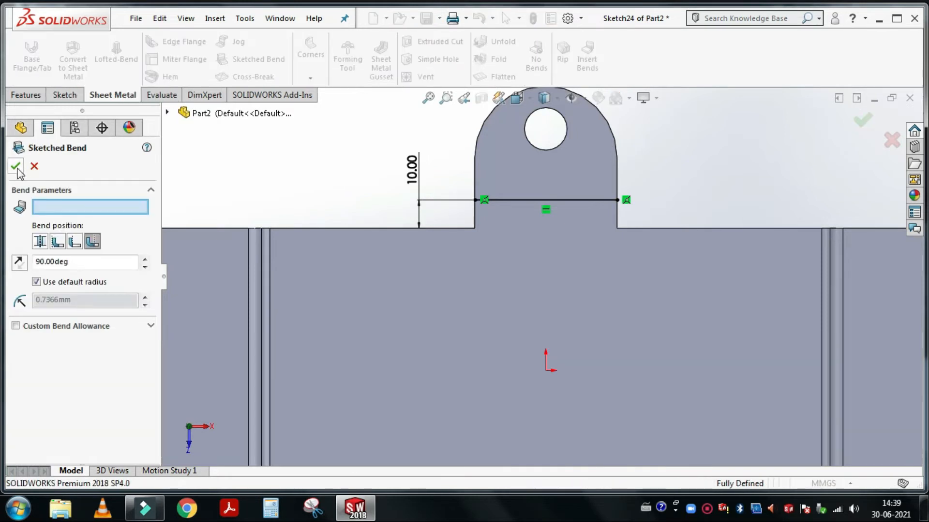
left_click(581, 202)
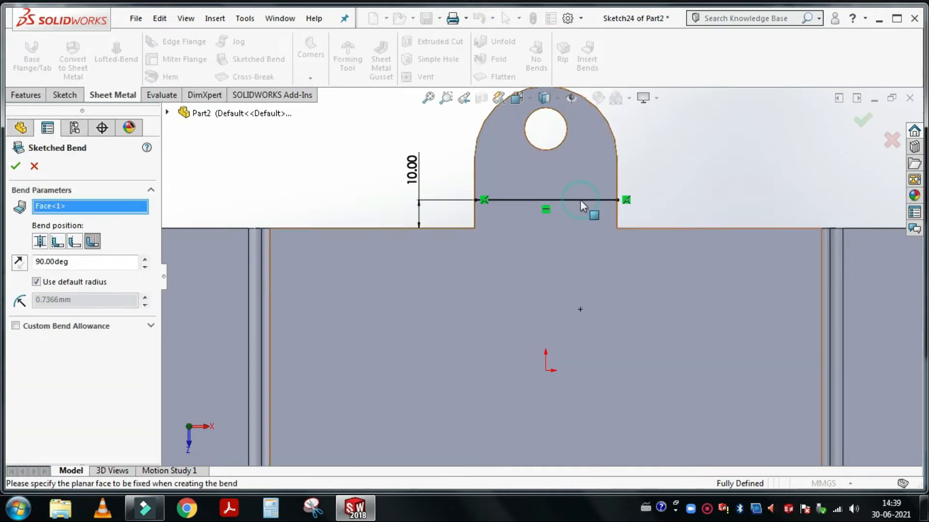
scroll(540, 296, "up", 3)
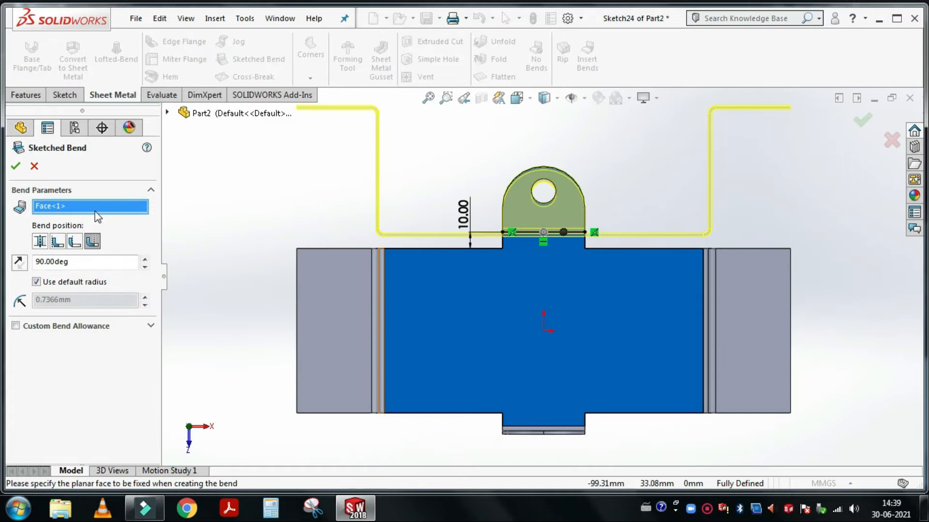
right_click(96, 211)
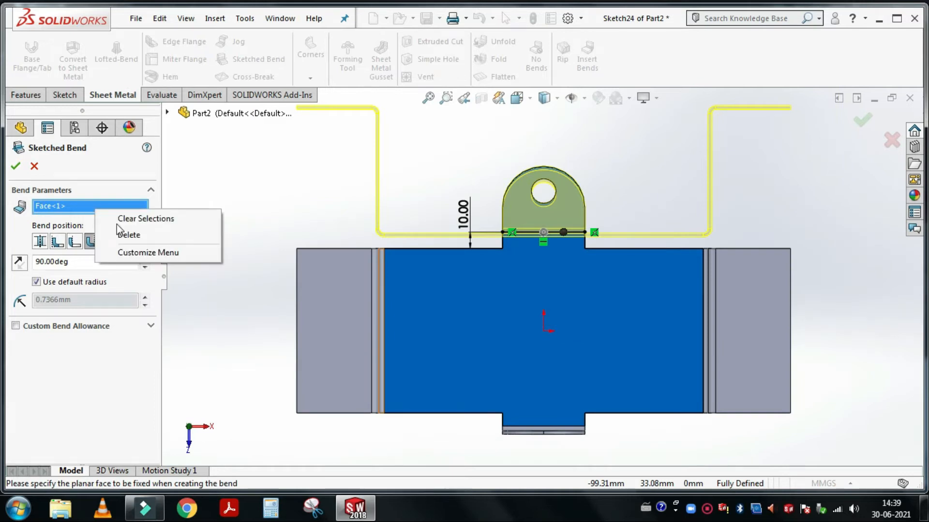
left_click(498, 304)
middle_click_drag(477, 346, 352, 303)
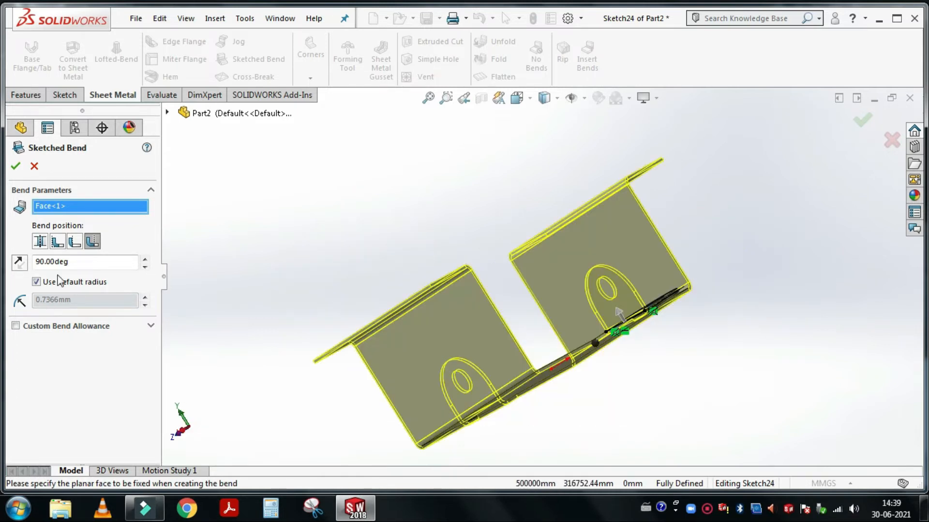
Create the rear tab's 90° sketched bend with a custom 3 mm bend radius instead of the default one
left_click(37, 284)
left_click_drag(88, 297, 10, 301)
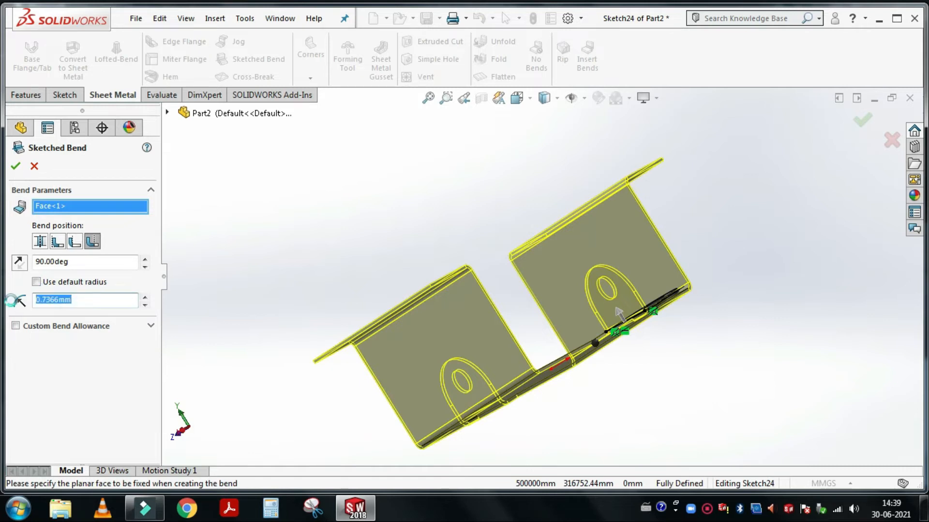
type("3.00mm")
middle_click_drag(614, 300, 654, 380)
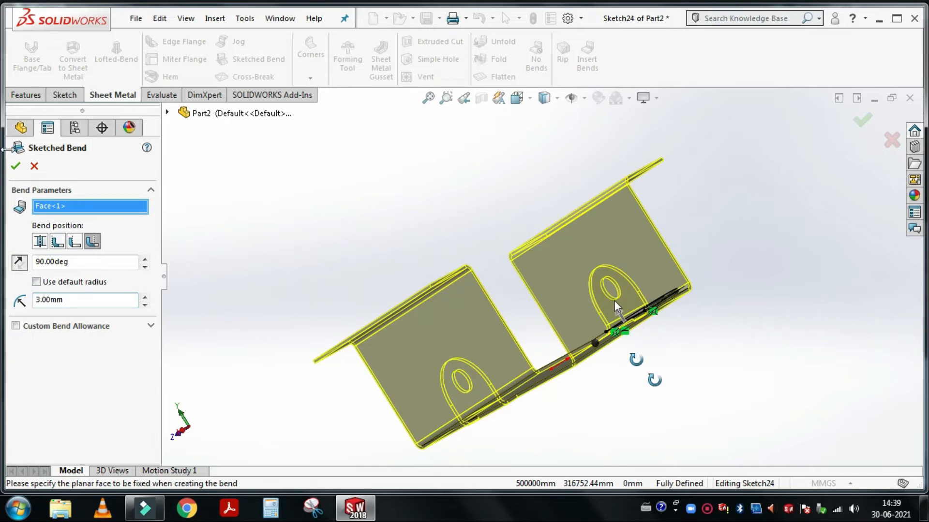
left_click(16, 167)
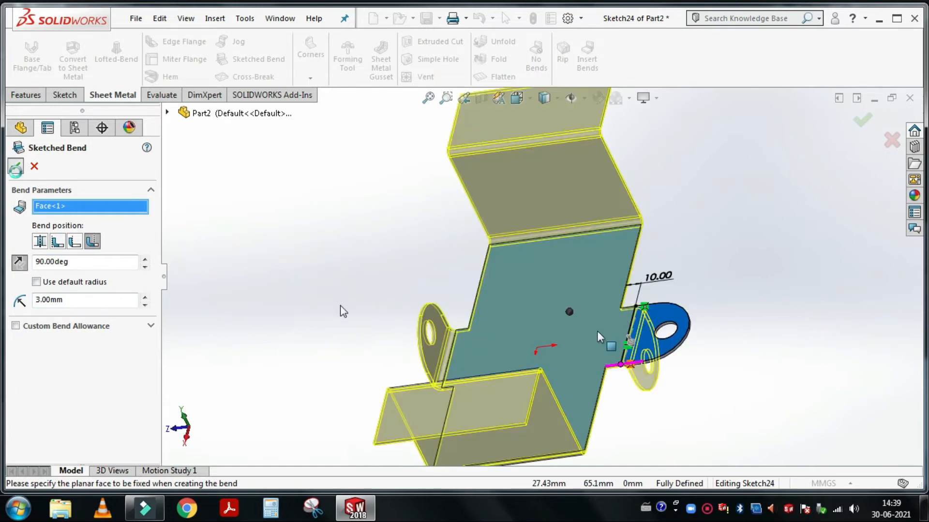
middle_click_drag(615, 281, 593, 328)
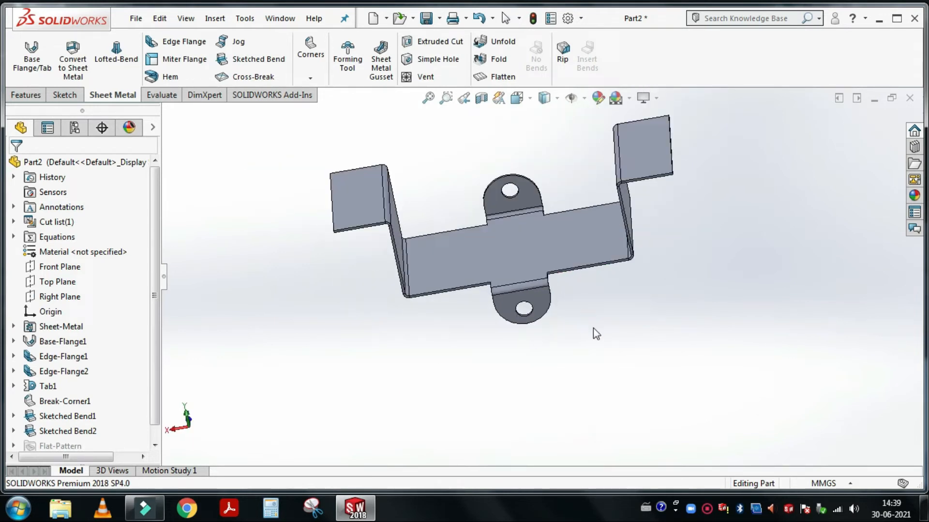
left_click(657, 154)
left_click(718, 120)
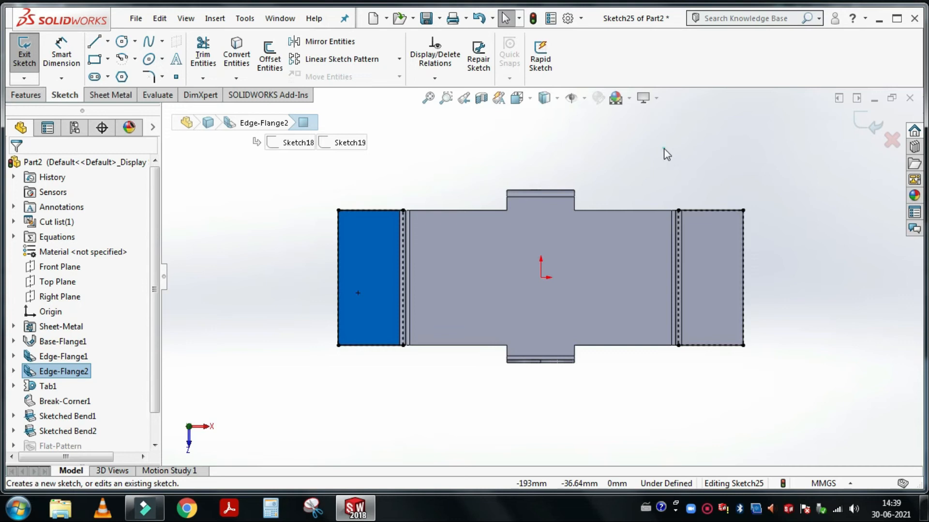
left_click(422, 101)
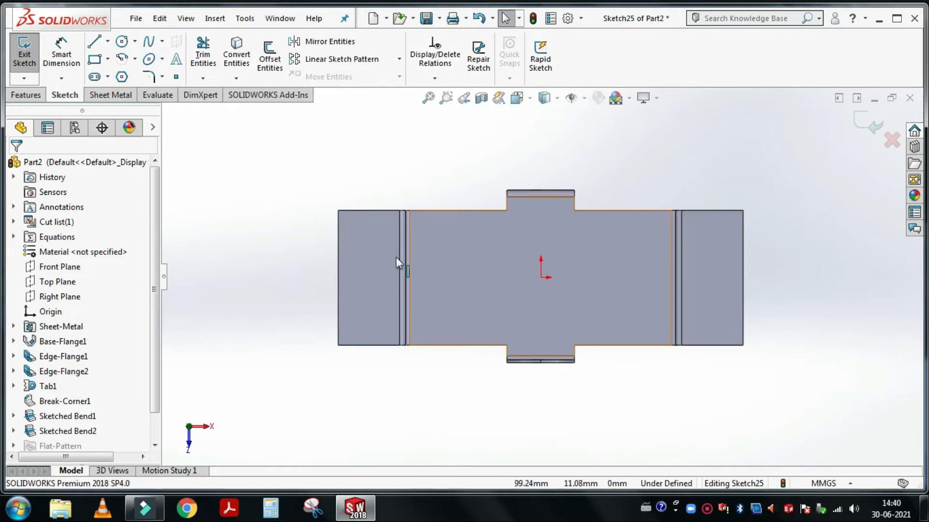
left_click(112, 96)
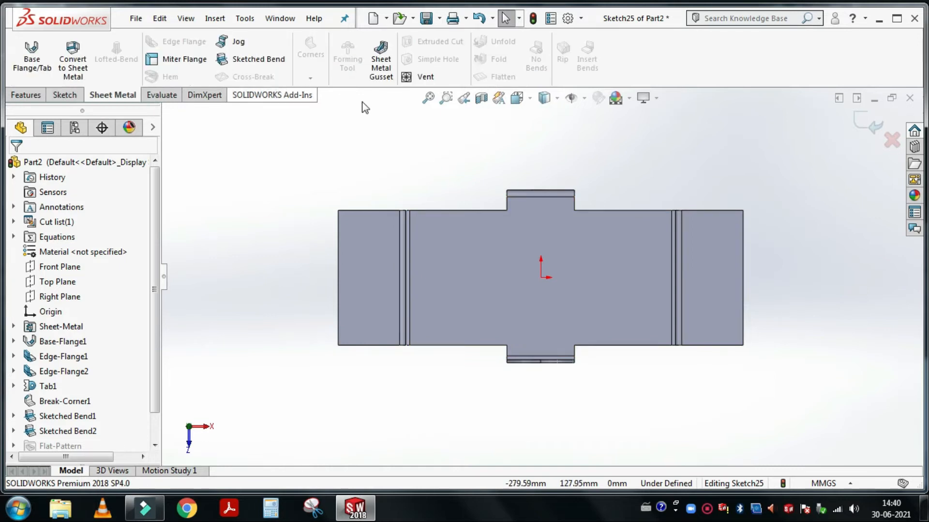
left_click(866, 135)
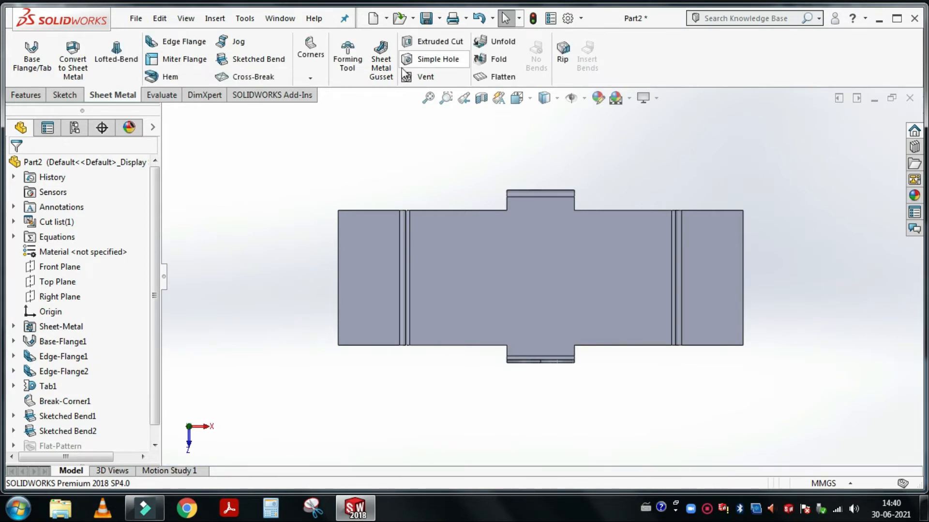
Create a blind simple hole, 10 mm in diameter and 8 mm deep, near the rear outer corner of the left flange's top face
left_click(422, 60)
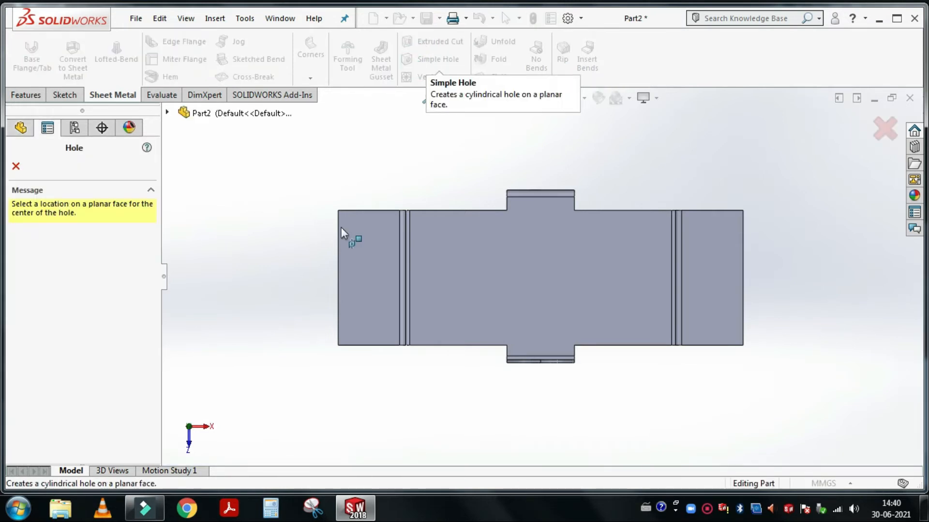
left_click(363, 239)
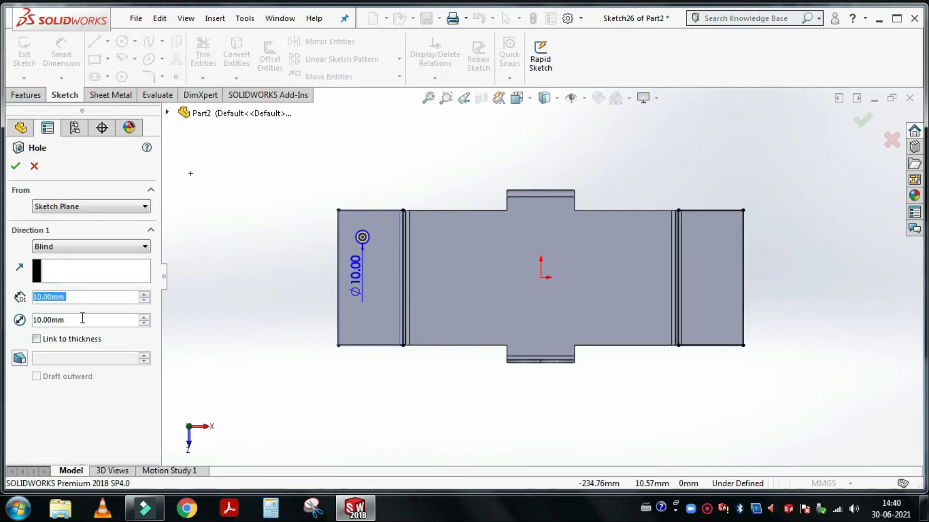
type("8")
key("Return")
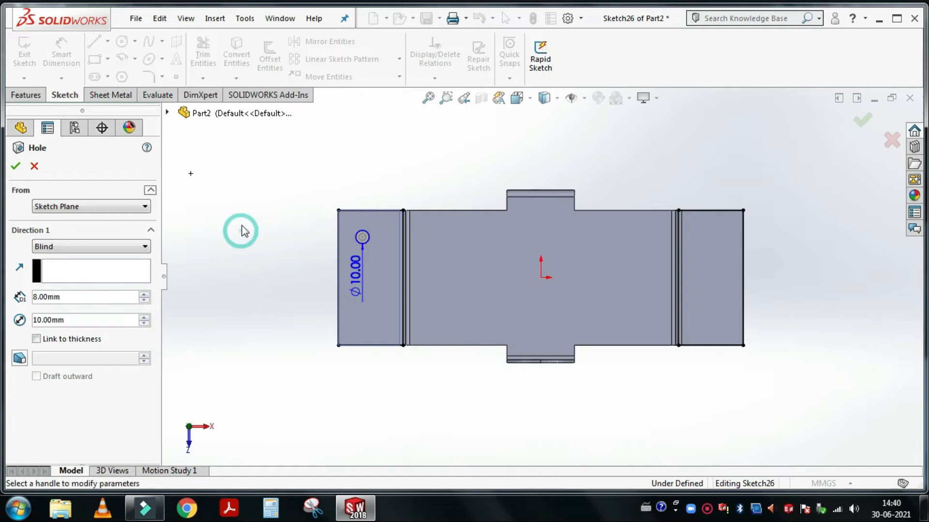
scroll(383, 245, "down", 2)
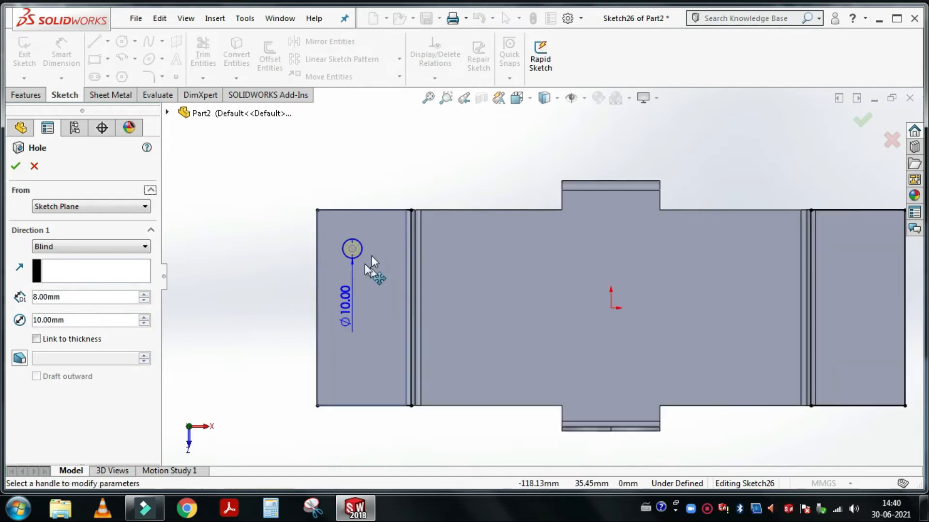
scroll(372, 255, "down", 2)
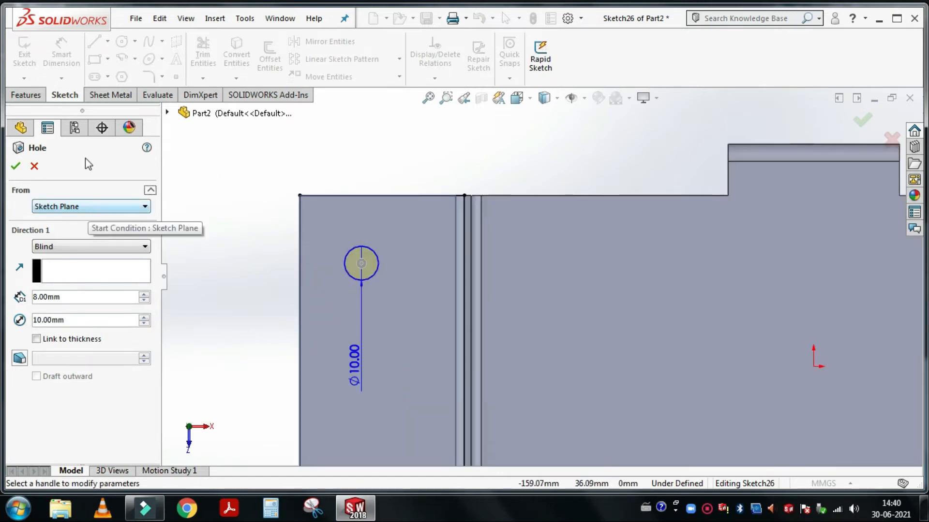
left_click(18, 168)
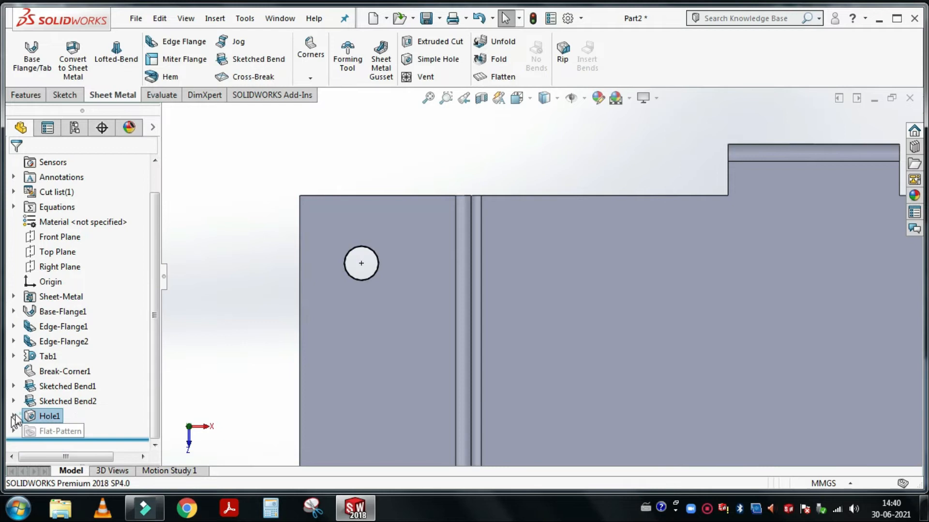
Open the simple hole's sketch for editing
left_click(13, 416)
left_click(74, 431)
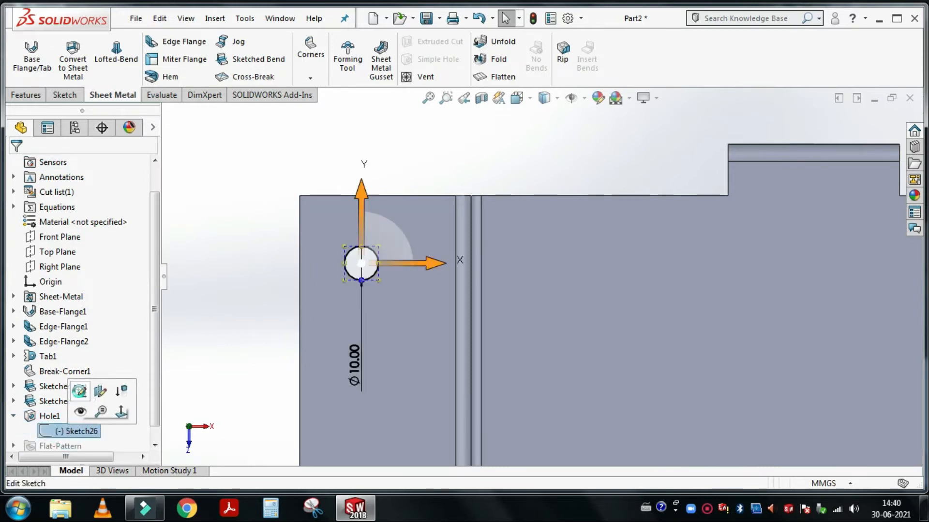
left_click(80, 391)
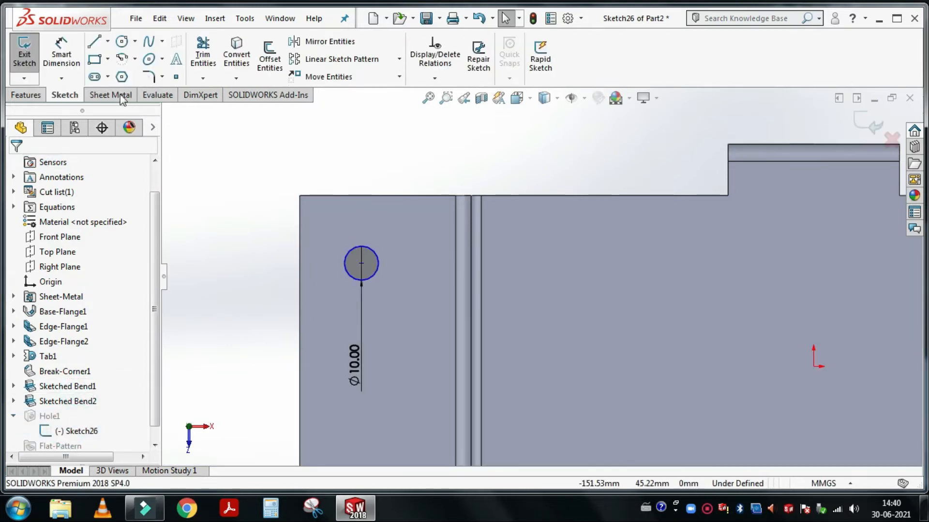
left_click(66, 49)
scroll(472, 238, "up", 1)
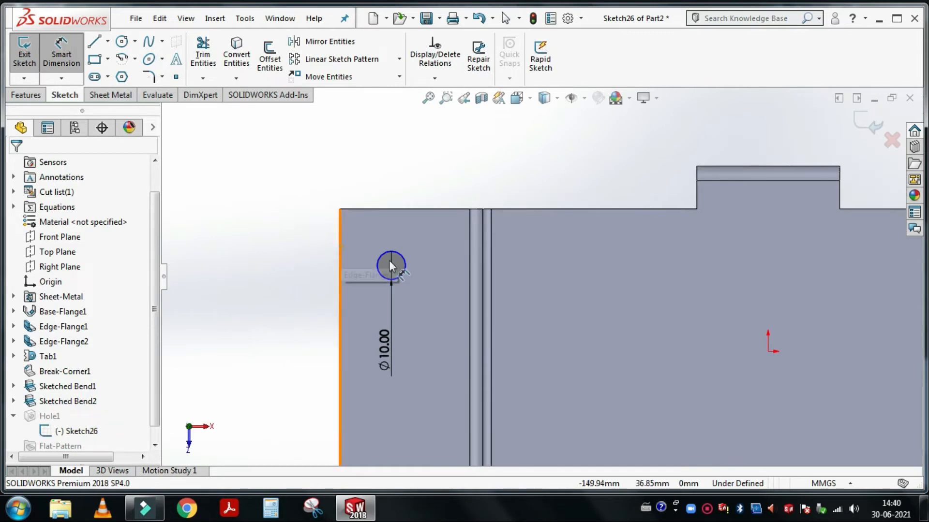
left_click(340, 247)
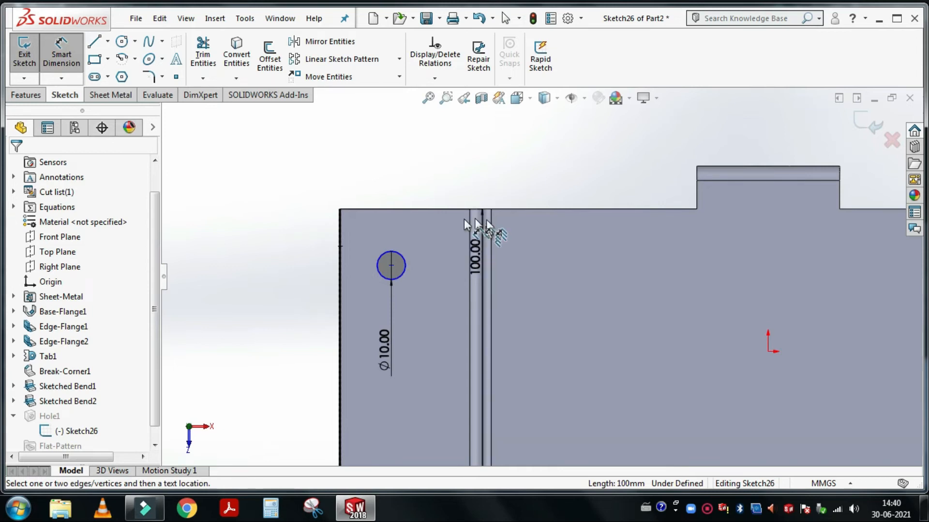
scroll(472, 223, "down", 4)
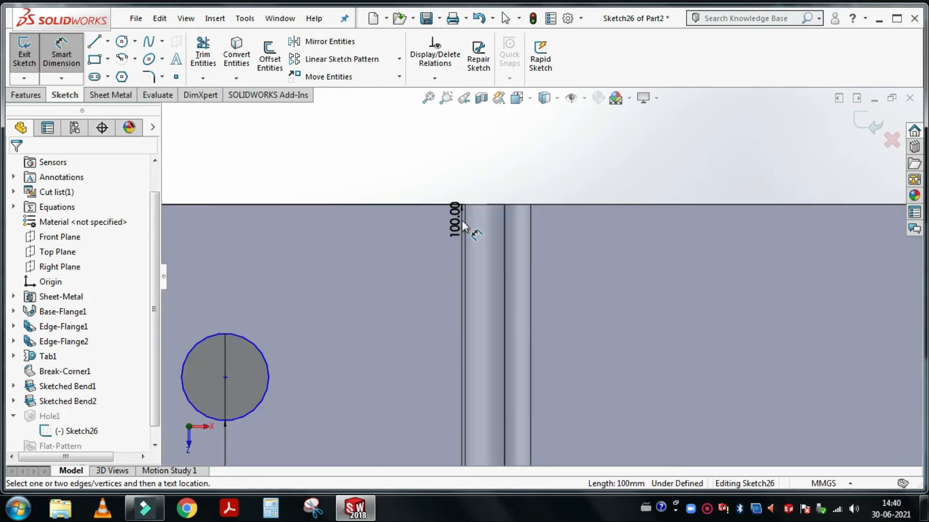
Draw a vertical centerline across the left flange from the midpoint of its rear edge to its front edge
left_click(107, 42)
left_click(121, 73)
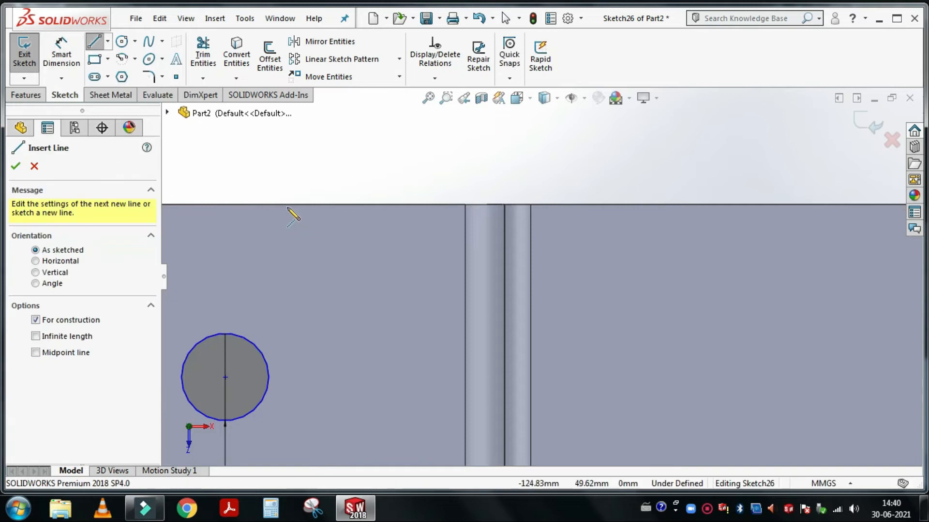
scroll(370, 234, "up", 3)
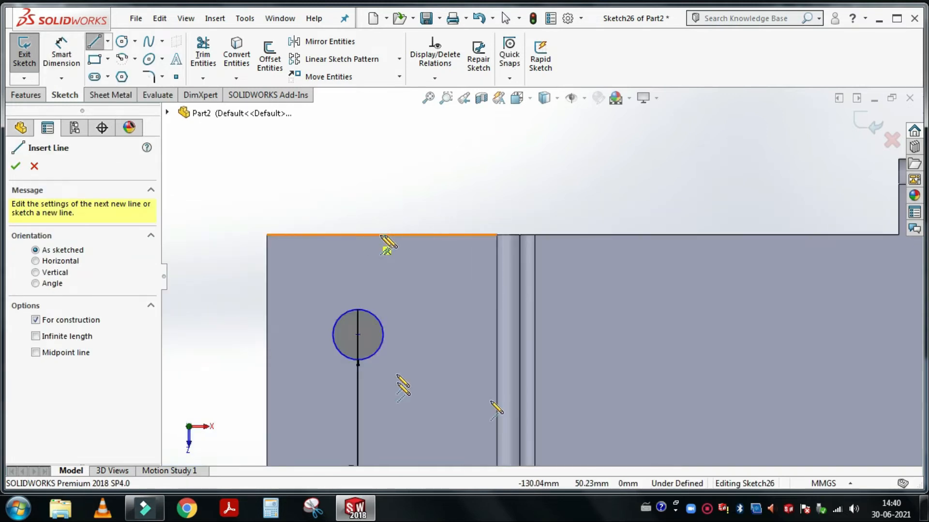
scroll(494, 409, "up", 5)
left_click(495, 265)
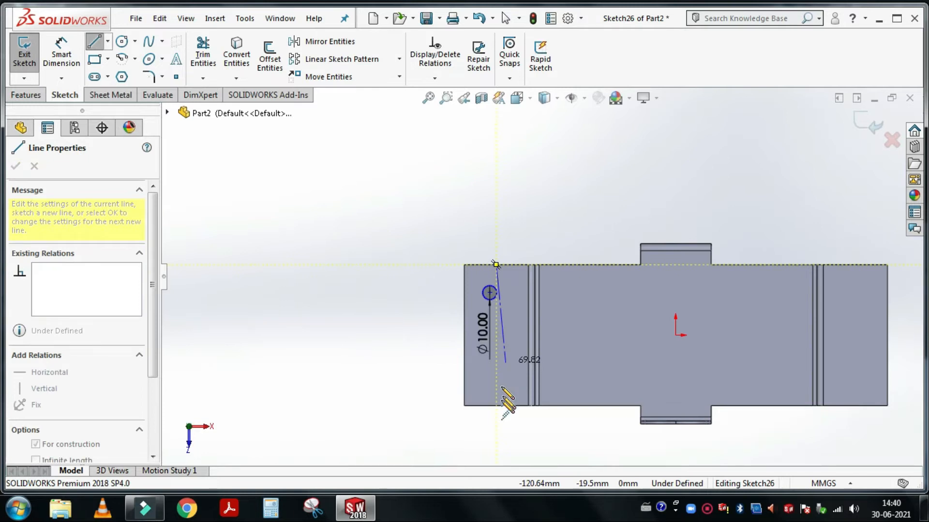
scroll(503, 398, "down", 1)
left_click(501, 401)
key("Escape")
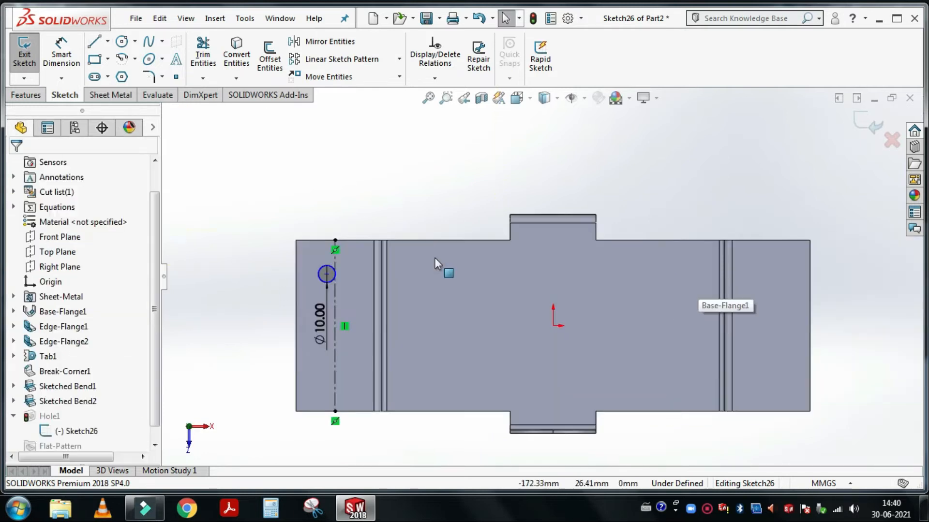
Make the hole circle's center coincident with the vertical centerline
scroll(446, 278, "down", 6)
left_click(450, 286)
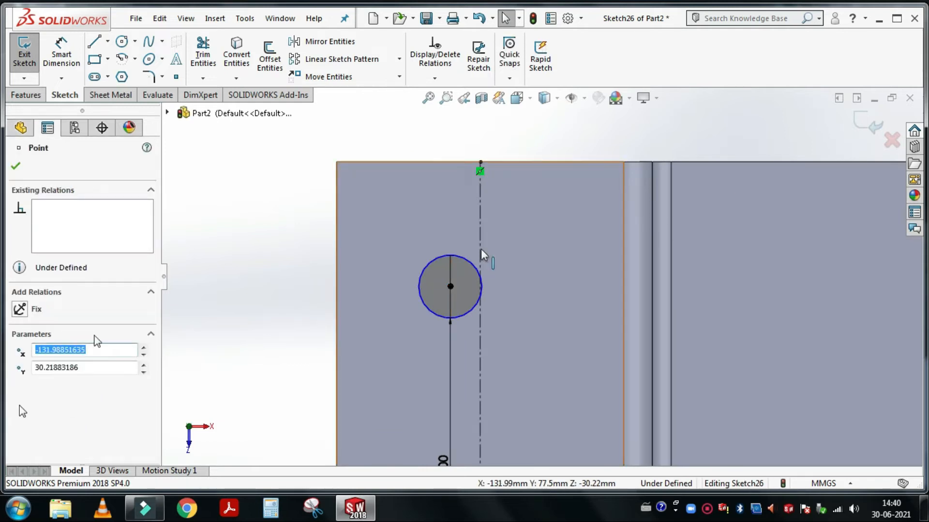
left_click(481, 248, "ctrl")
left_click(20, 405)
key("Escape")
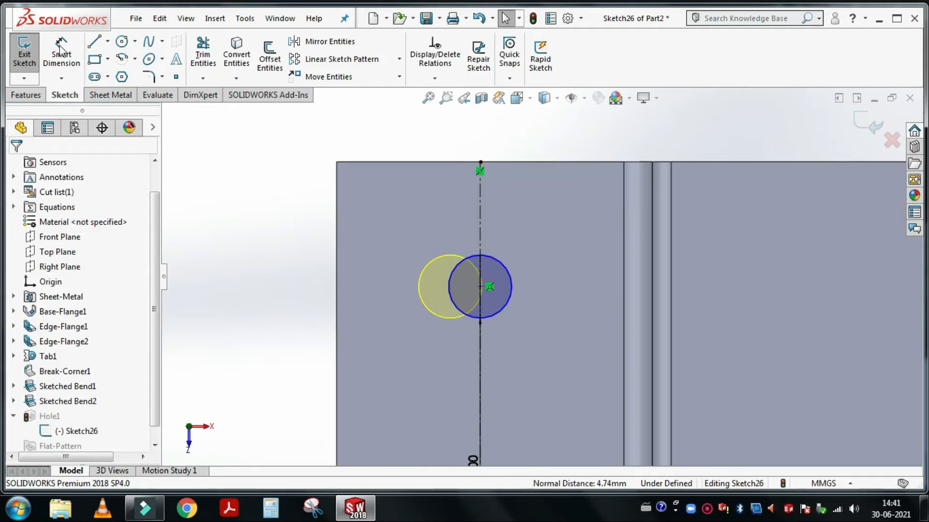
Dimension the hole's center 20 mm from the flange's rear edge and move the diameter dimension out beside the flange
left_click(475, 289)
left_click(524, 163)
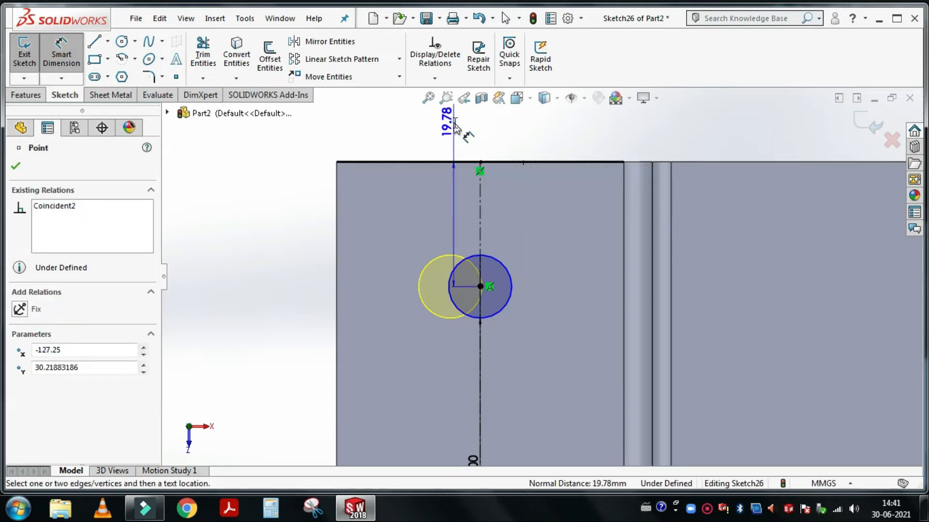
left_click(454, 124)
type("20")
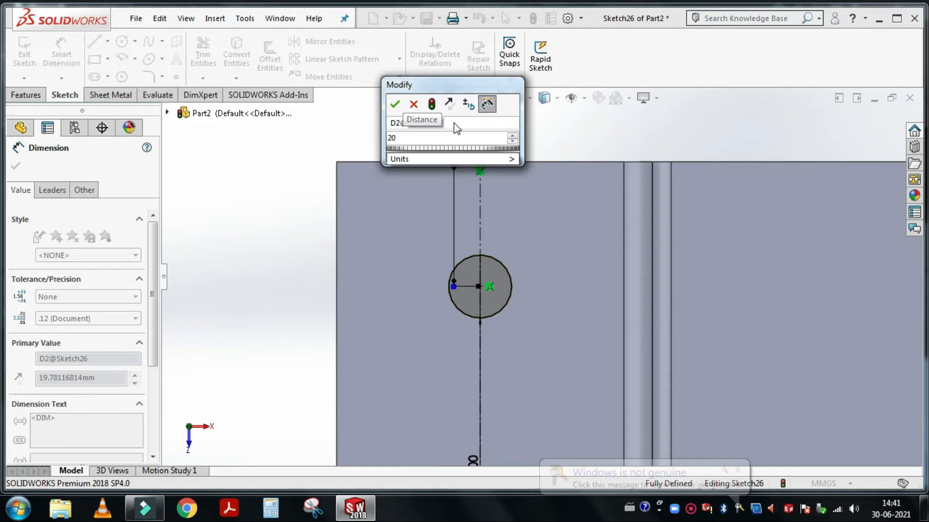
left_click(395, 104)
scroll(468, 282, "up", 2)
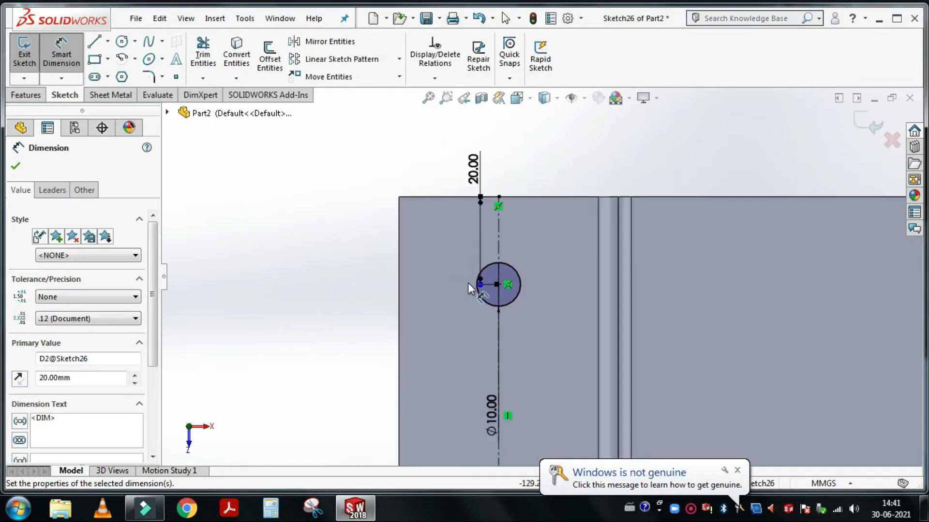
scroll(468, 282, "up", 3)
left_click_drag(509, 352, 449, 297)
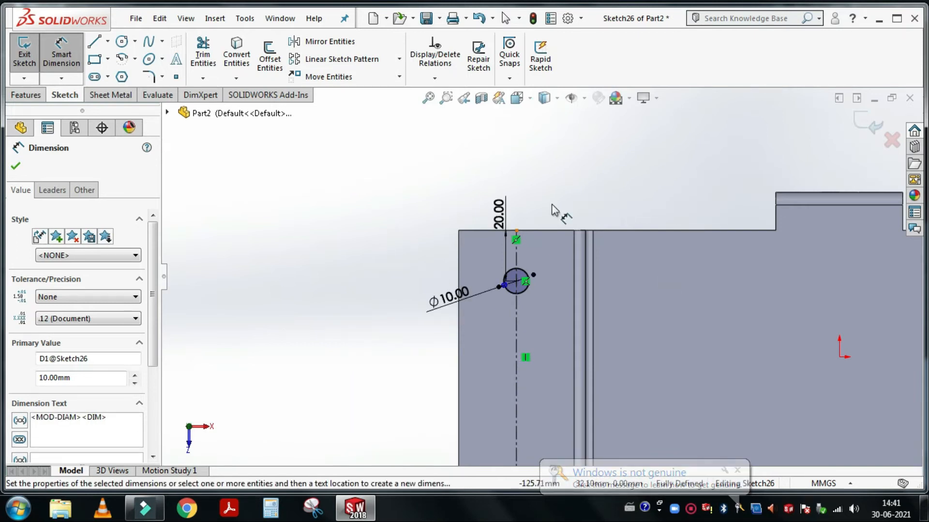
scroll(492, 289, "down", 3)
key("Escape")
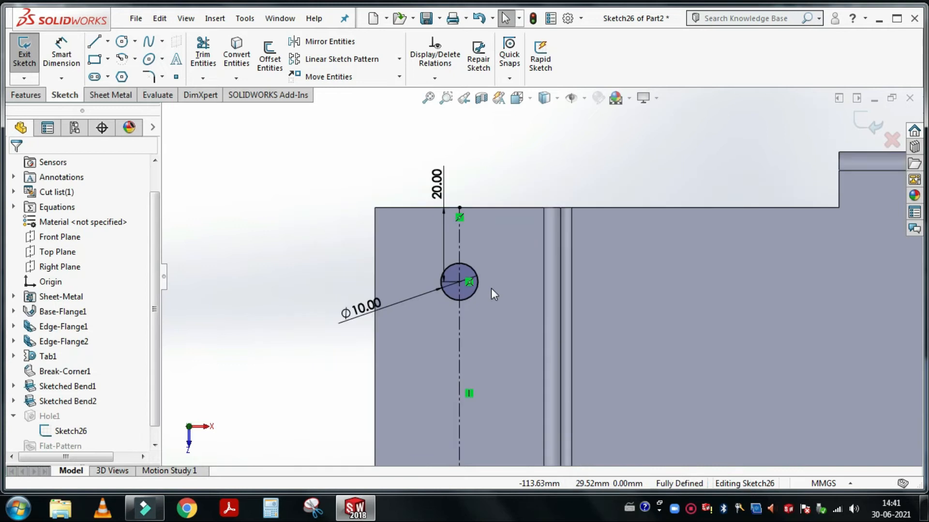
Start a linear sketch pattern of the hole circle, replacing the X-axis with the left flange's outer edge as Direction 1
scroll(491, 289, "up", 1)
left_click(347, 61)
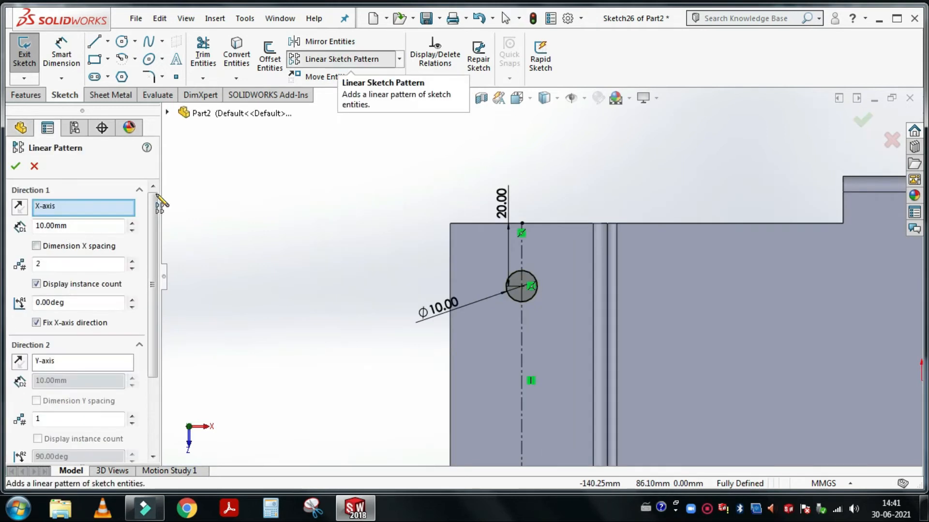
left_click(75, 213)
right_click(75, 214)
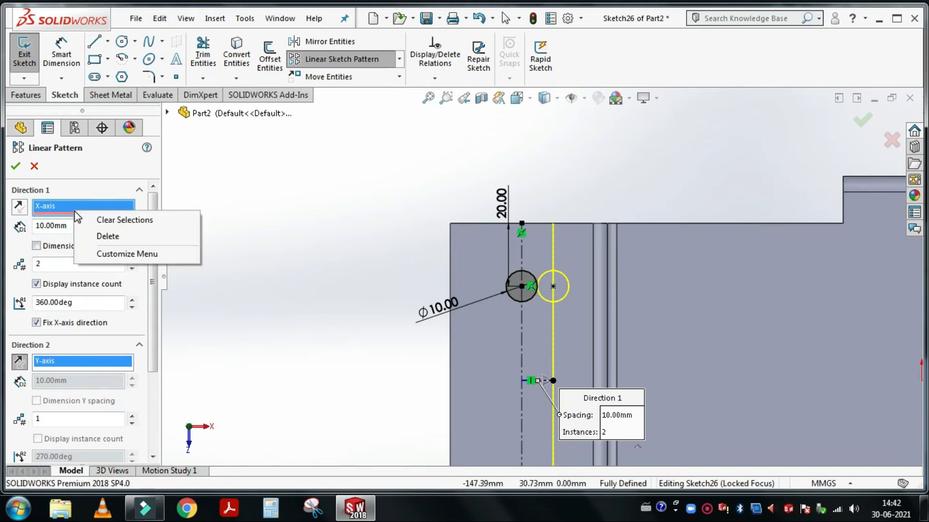
left_click(84, 220)
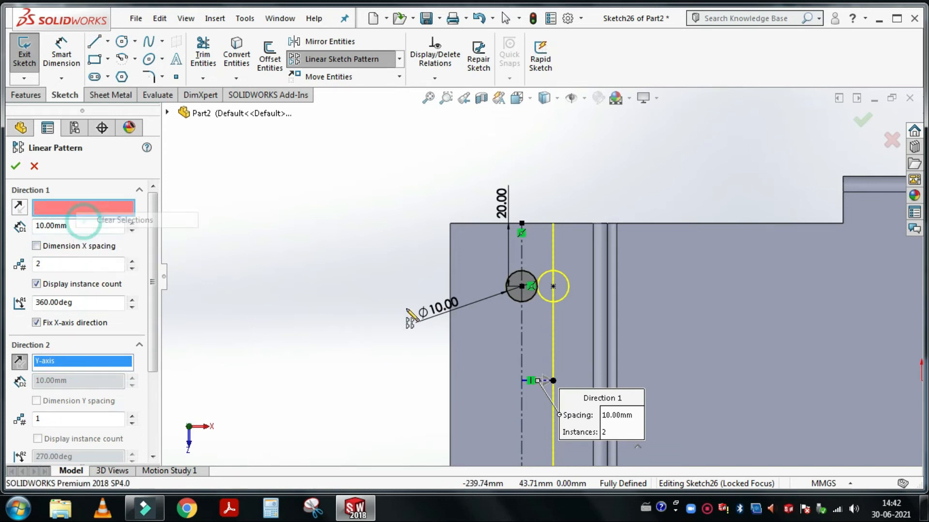
left_click(452, 276)
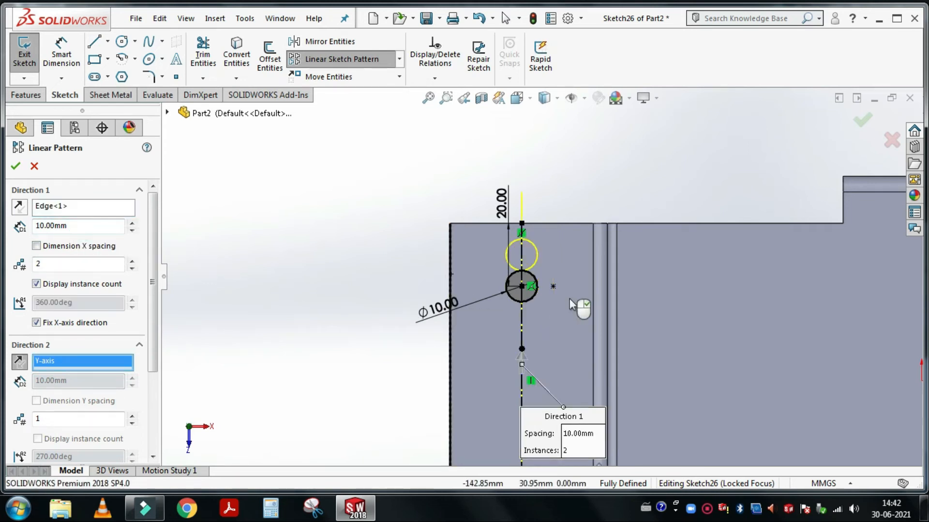
scroll(566, 306, "down", 1)
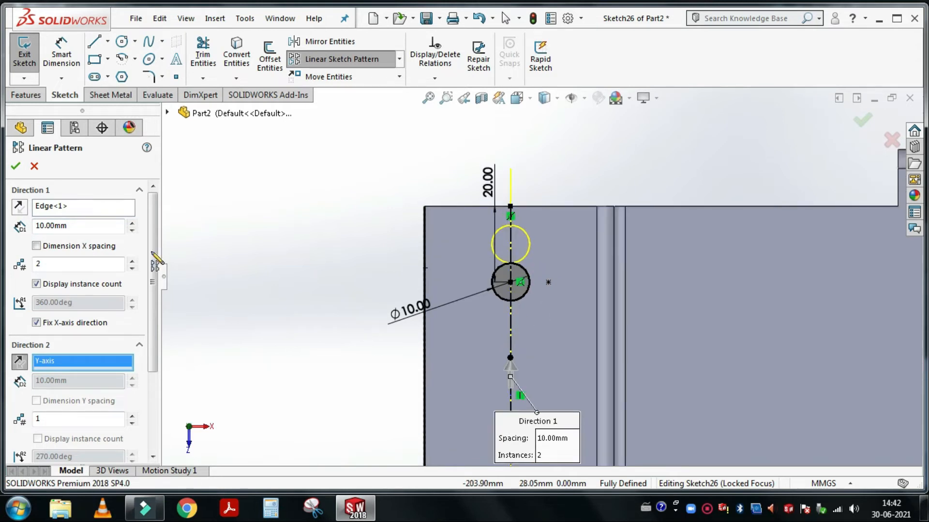
Set the pattern spacing to 30 mm and reverse Direction 1 so the copies run toward the flange's front edge
left_click(132, 224)
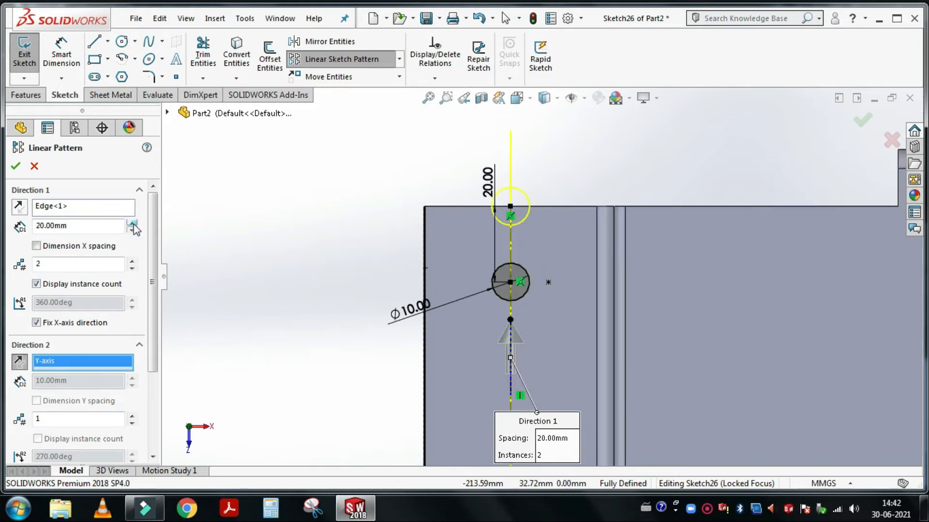
left_click(132, 225)
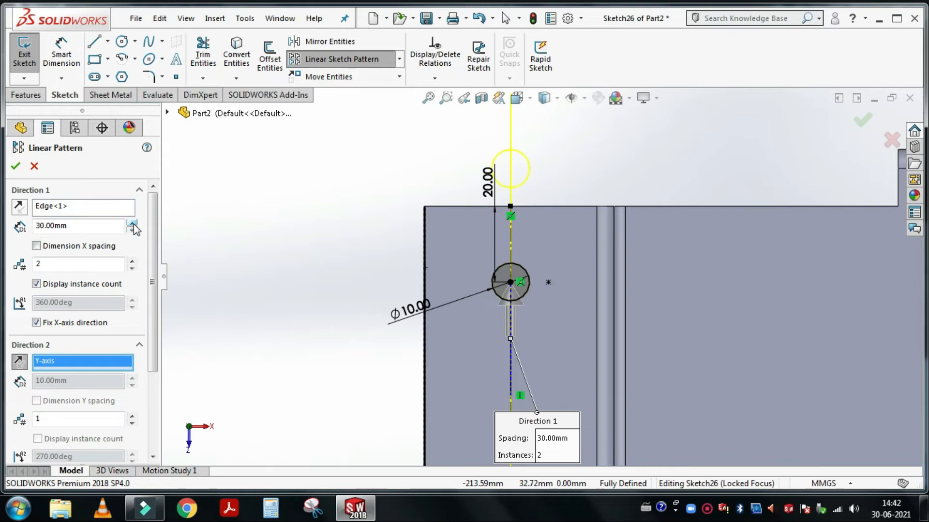
left_click(19, 212)
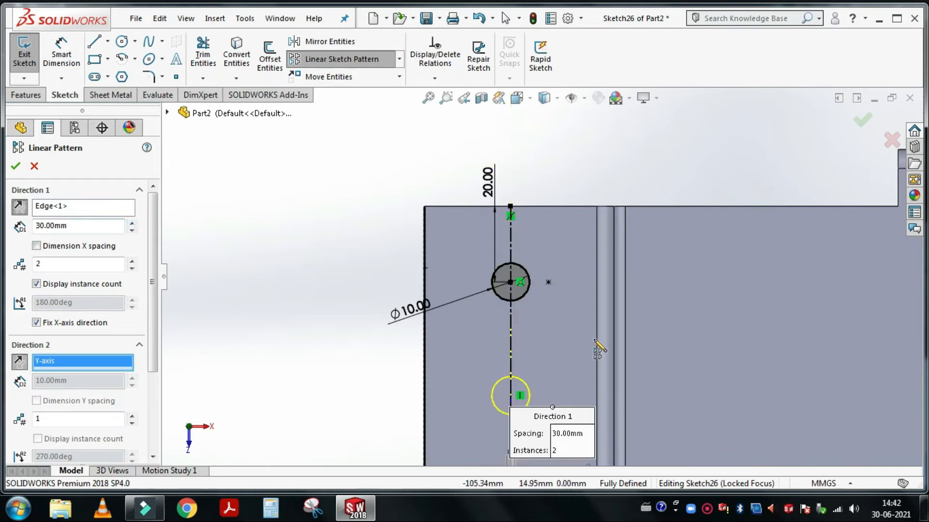
scroll(557, 368, "up", 2)
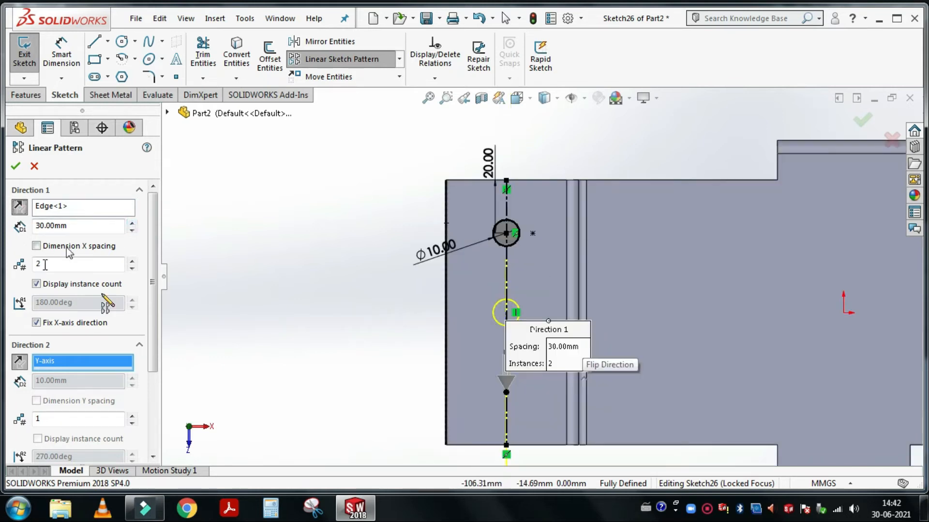
Try pattern spacings of 10 mm, 5 mm and 15 mm for the hole circle
left_click(68, 225)
type("1")
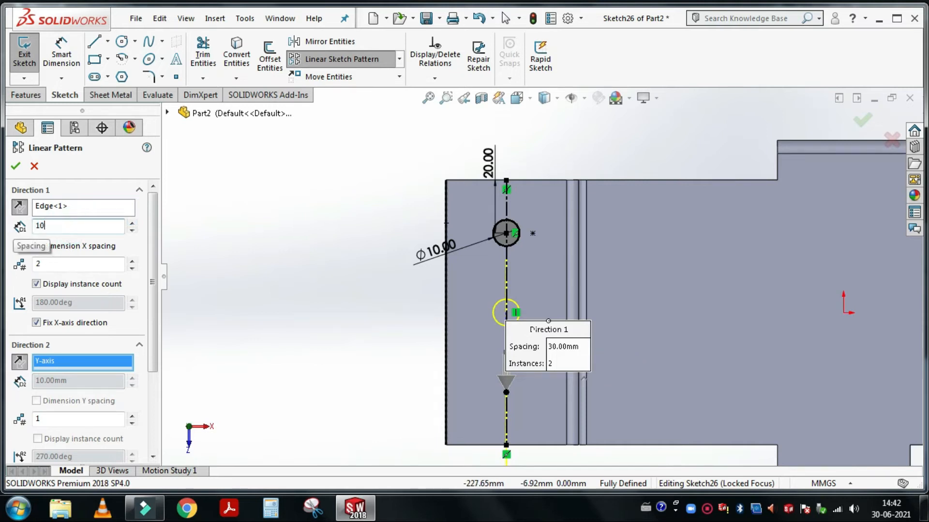
type("0")
key("Return")
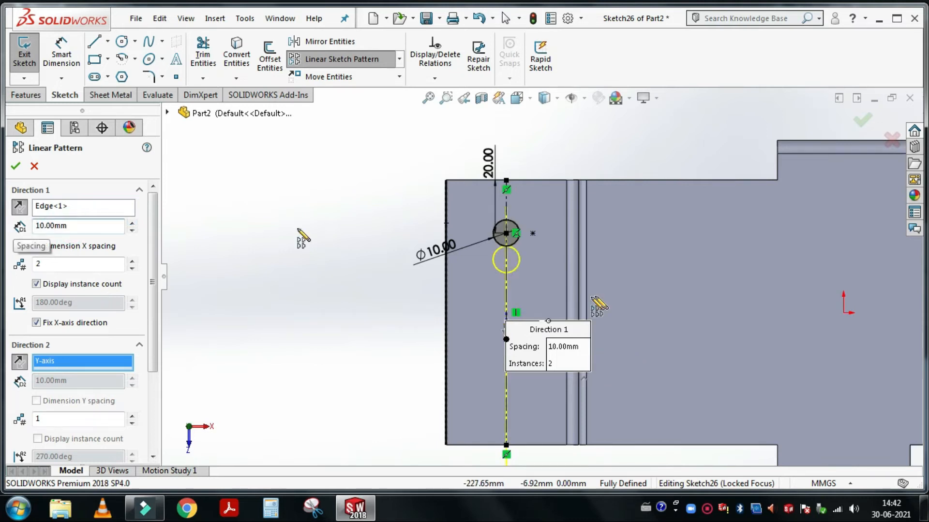
scroll(599, 305, "down", 3)
double_click(96, 225)
type("5")
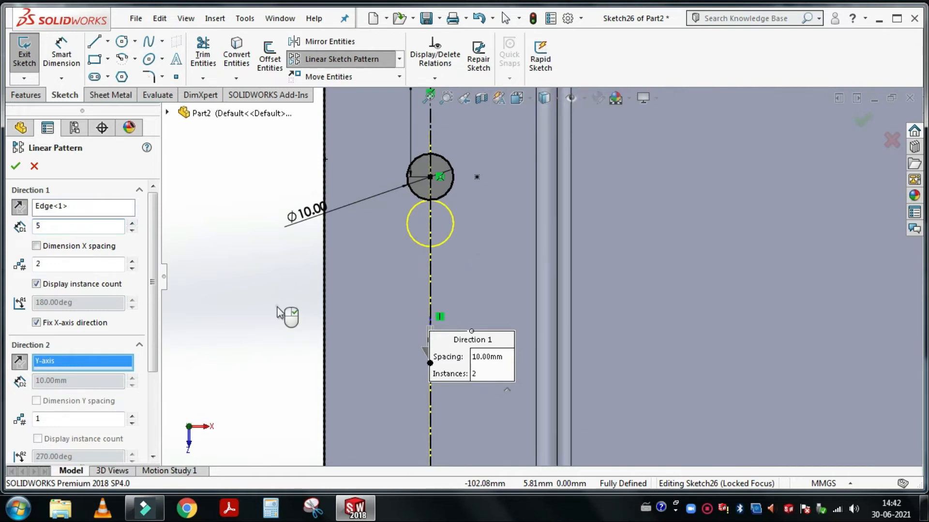
key("Return")
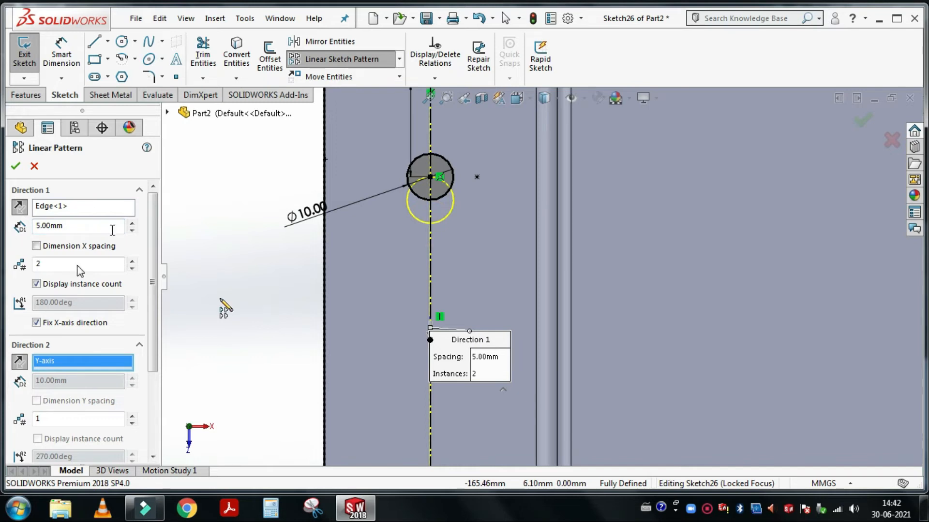
left_click(132, 223)
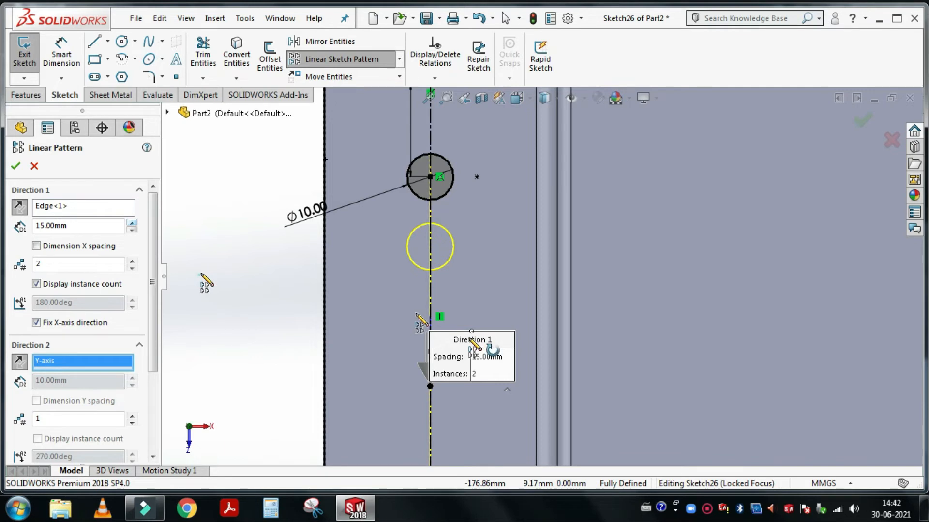
Try five instances in the hole circle pattern along the left flange
scroll(503, 352, "up", 3)
middle_click_drag(516, 354, 462, 348)
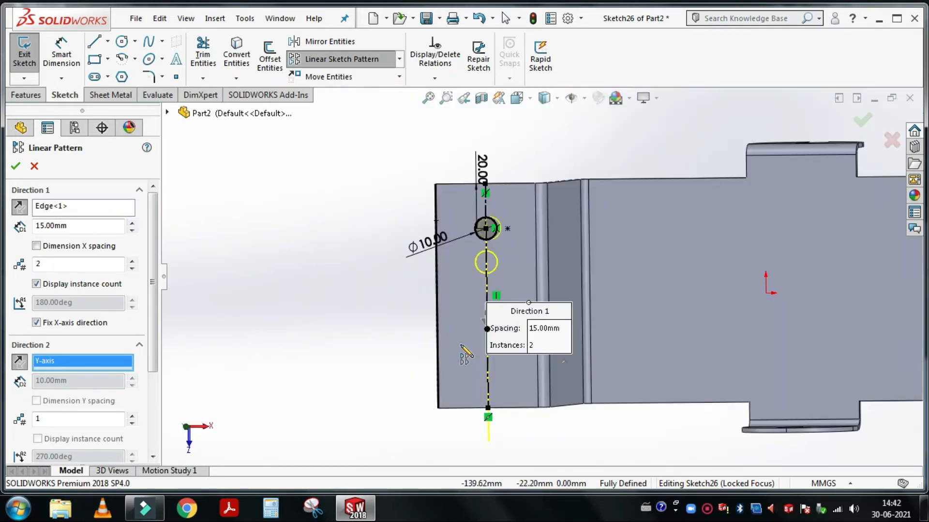
left_click(132, 261)
left_click(132, 261)
left_click(132, 262)
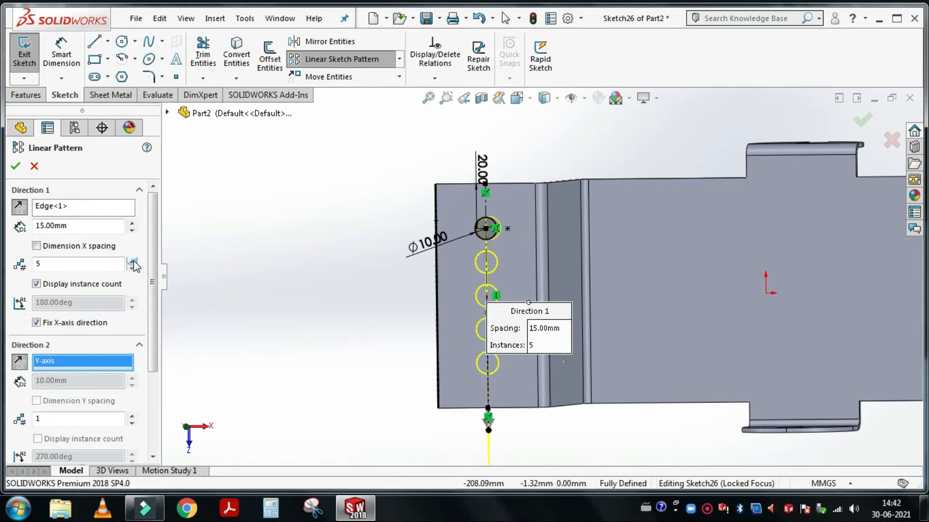
Set the linear sketch pattern to 4 instances spaced 20 mm apart and accept it
double_click(94, 265)
type("4")
double_click(76, 225)
type("20")
key("Return")
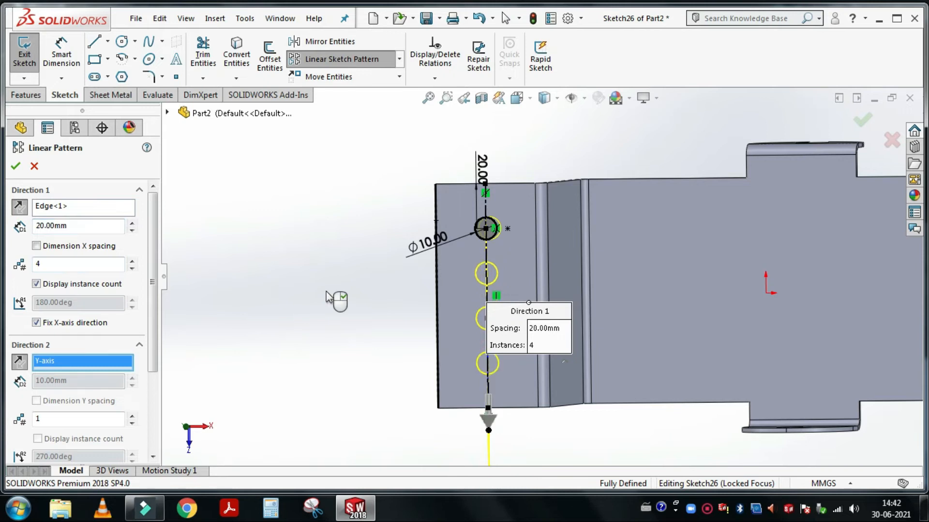
left_click(16, 167)
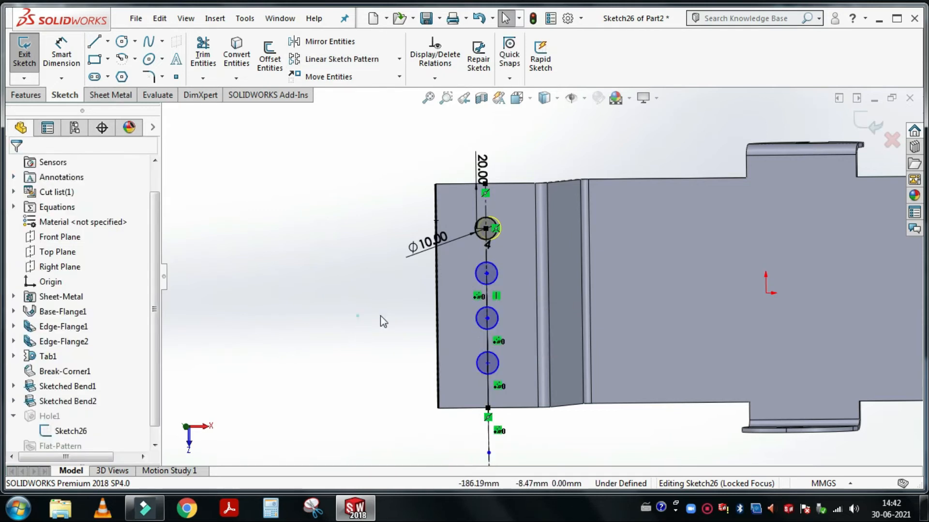
Try moving the second patterned circle's center along the flange's centerline
scroll(502, 303, "down", 3)
left_click(484, 261)
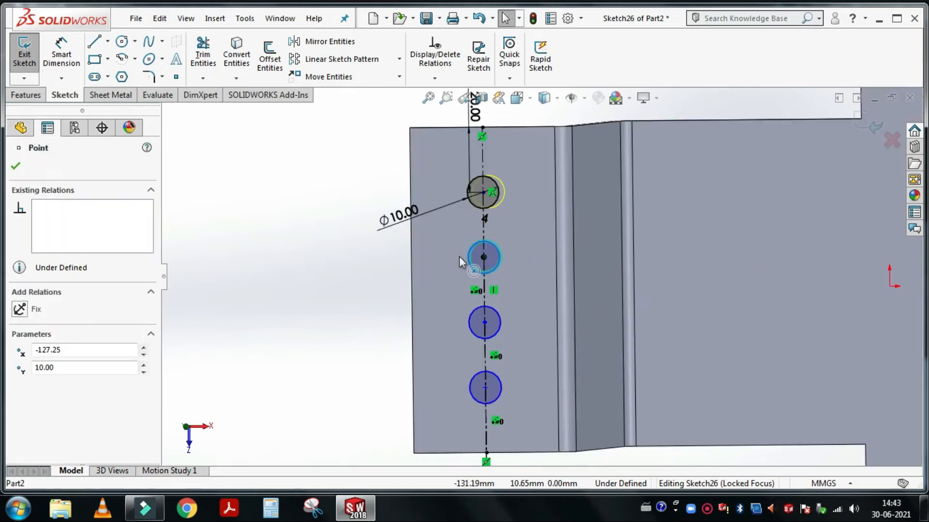
left_click_drag(455, 277, 456, 259)
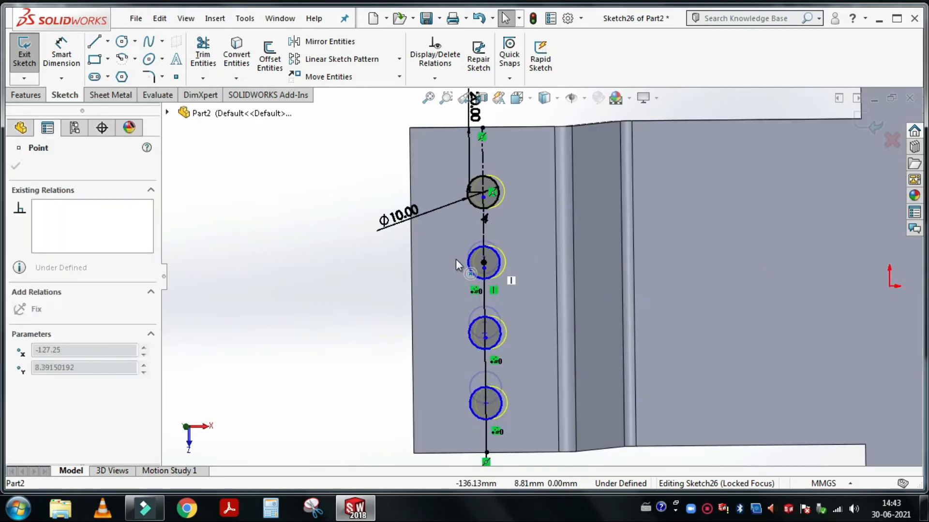
left_click(324, 258)
scroll(324, 258, "up", 2)
left_click(364, 233)
scroll(508, 192, "up", 2)
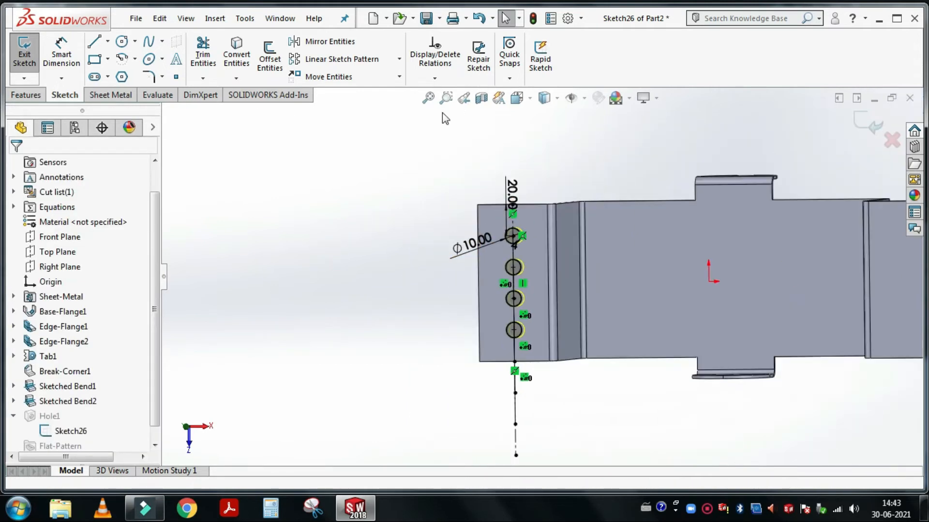
Exit the sketch to rebuild the simple hole as a row of four holes through the left flange
left_click(857, 123)
middle_click_drag(644, 139, 667, 178)
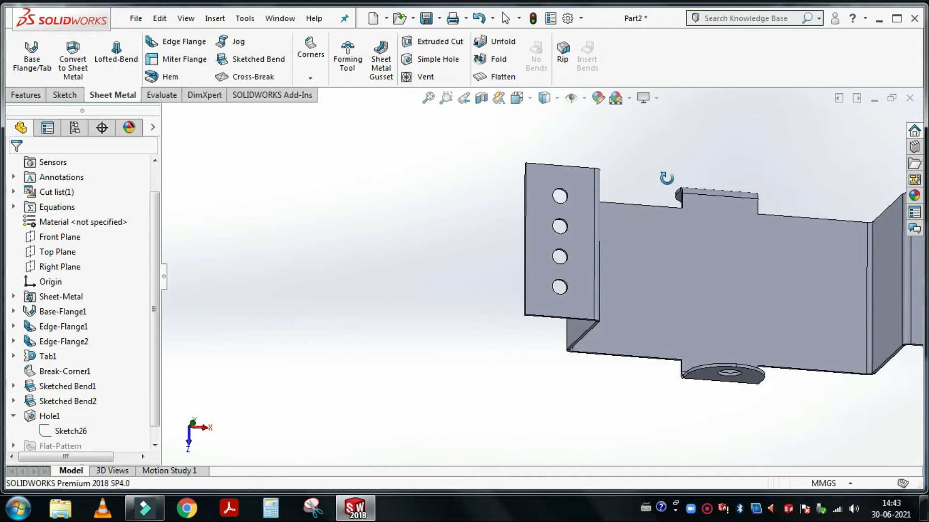
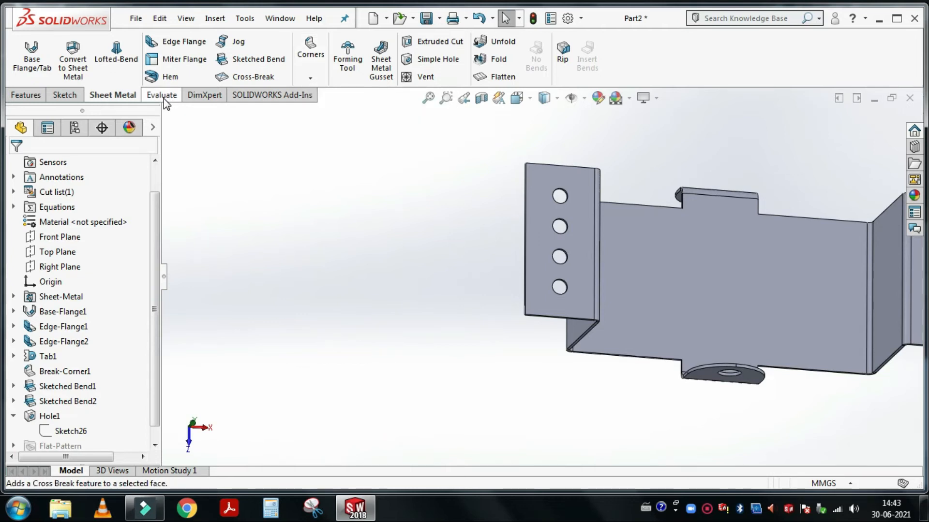
scroll(719, 242, "up", 5)
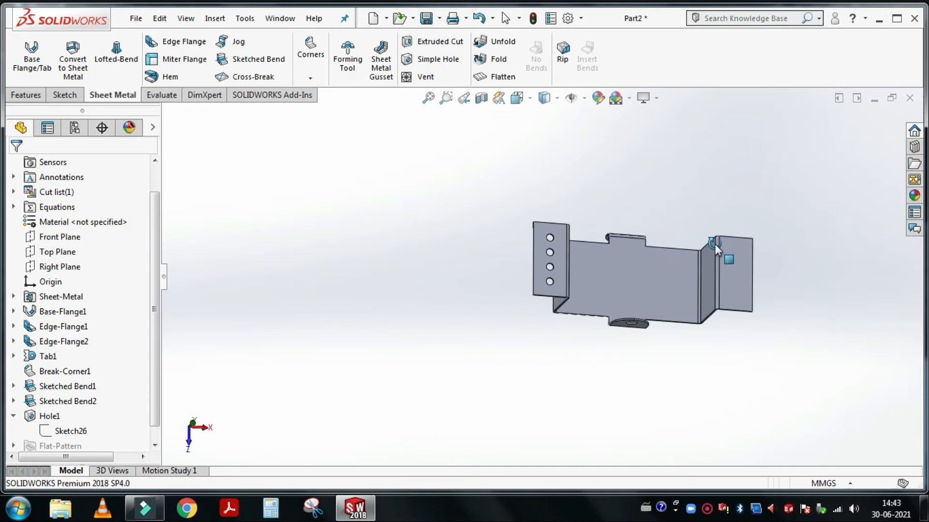
middle_click_drag(715, 243, 713, 245)
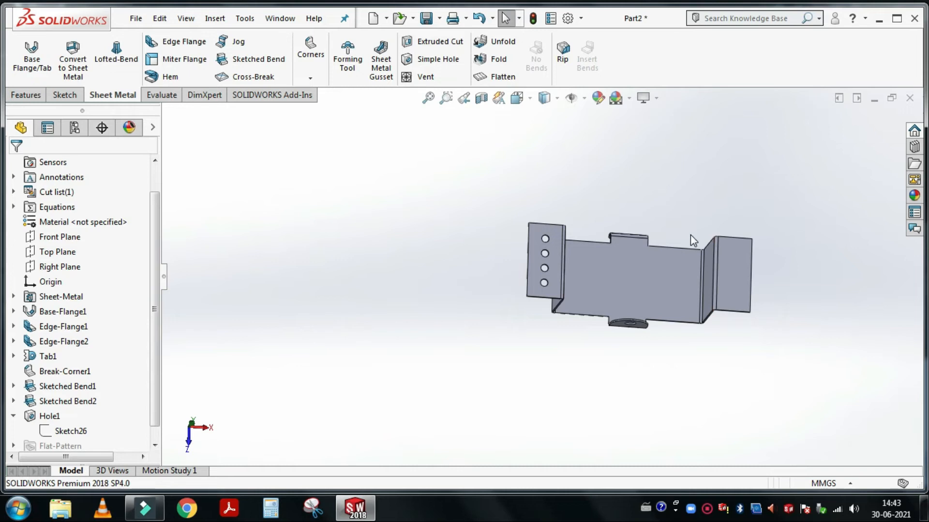
Start a new sketch on the top face of the right edge flange
left_click(76, 93)
left_click(99, 97)
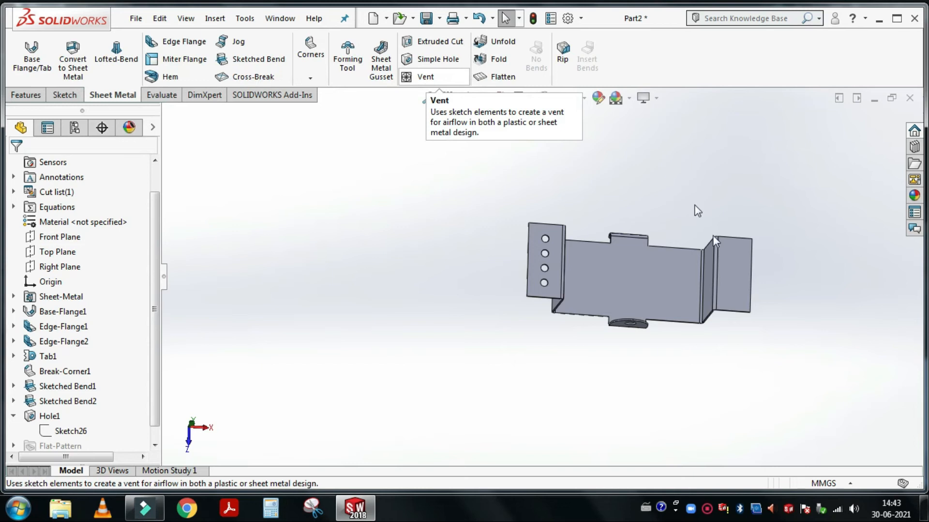
left_click(729, 249)
left_click(789, 207)
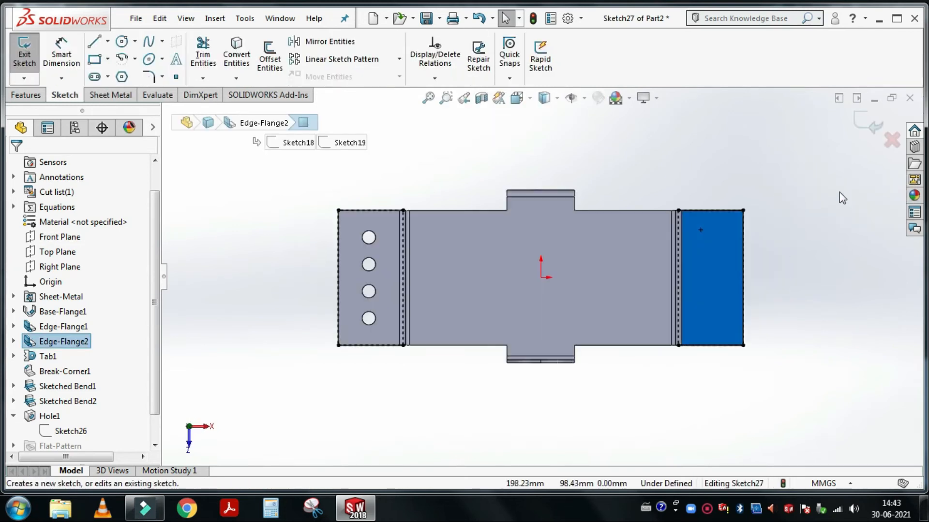
left_click(839, 192)
Draw a vertical centerline across the right flange from the midpoint of its rear edge to its front edge
left_click(108, 41)
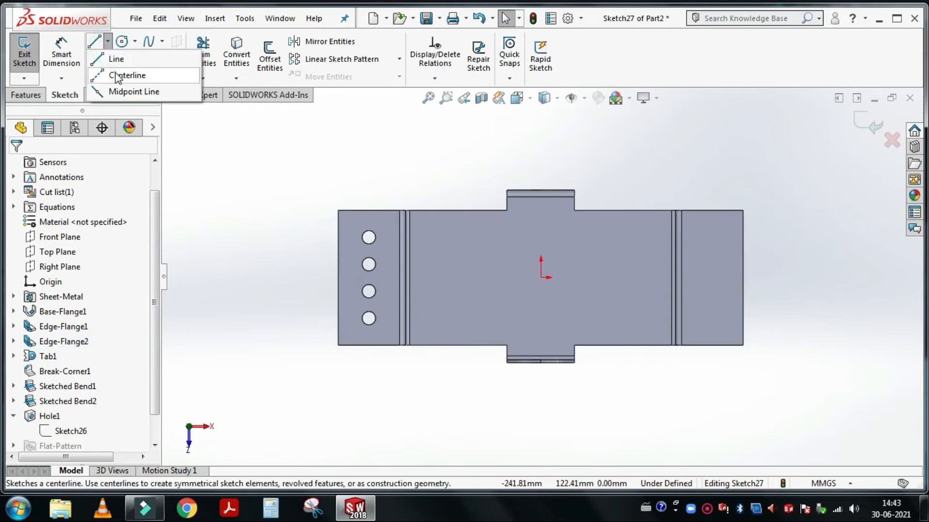
left_click(124, 73)
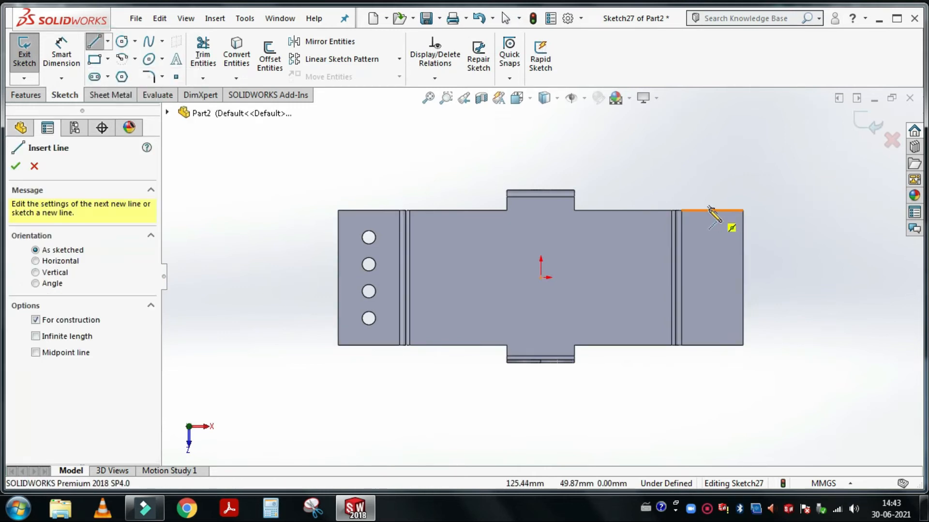
left_click(711, 210)
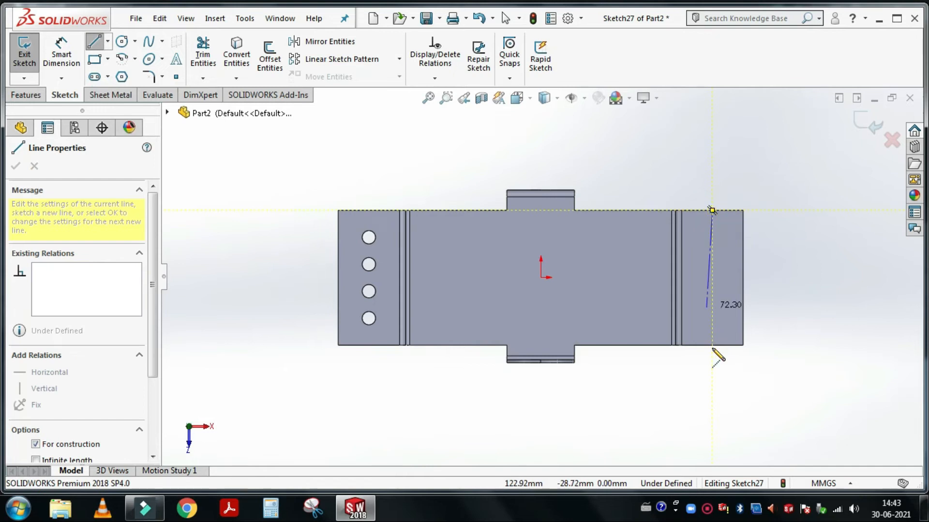
left_click(712, 345)
key("Escape")
scroll(736, 265, "down", 1)
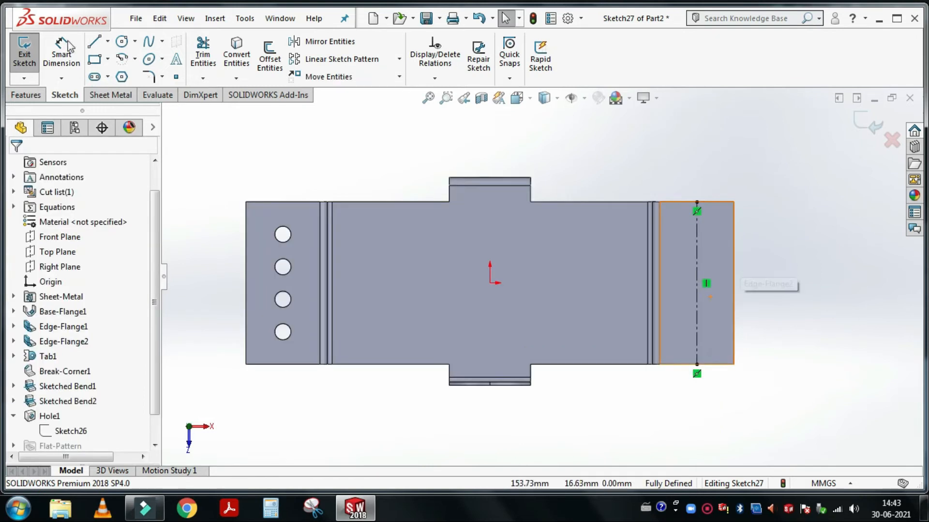
Draw a circle centered on the right flange's centerline near the rear edge and dimension its diameter as 8 mm
left_click(122, 41)
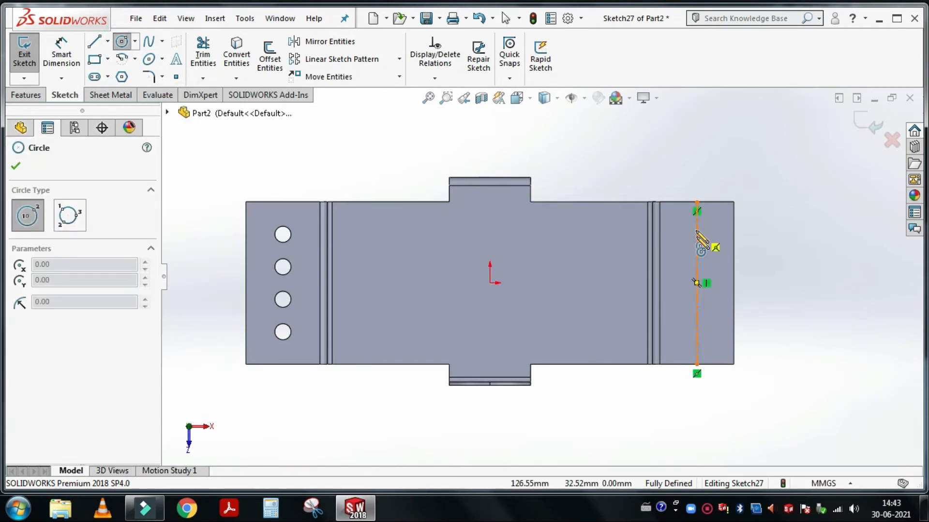
left_click(696, 237)
left_click(713, 242)
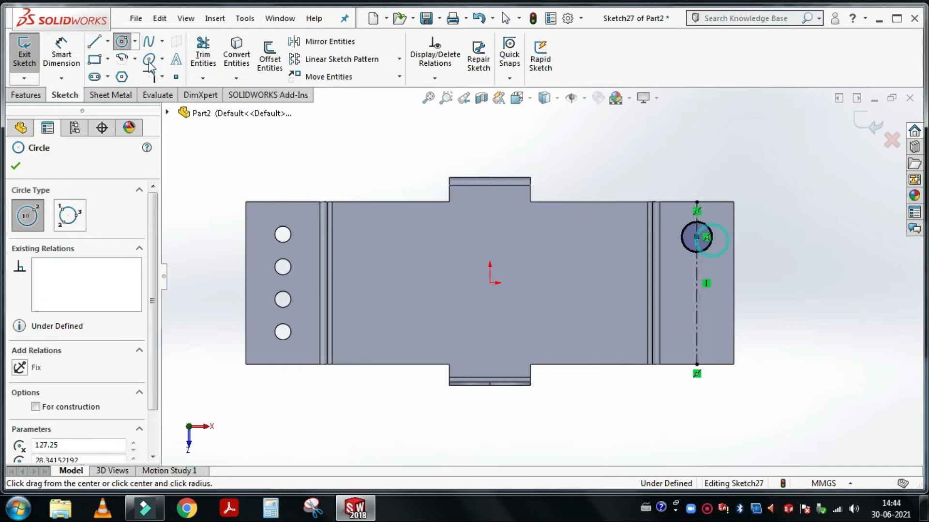
left_click(707, 226)
left_click(738, 181)
type("8")
key("Return")
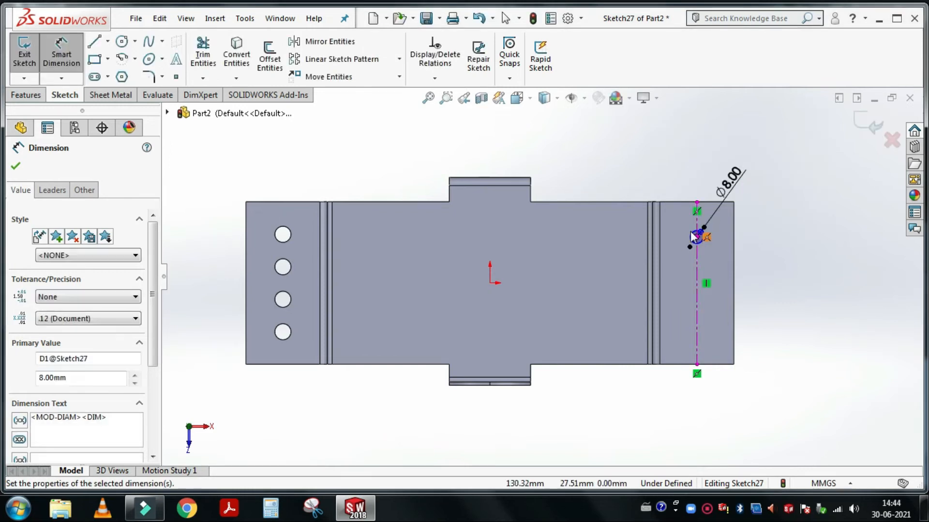
scroll(789, 244, "down", 3)
scroll(623, 244, "down", 3)
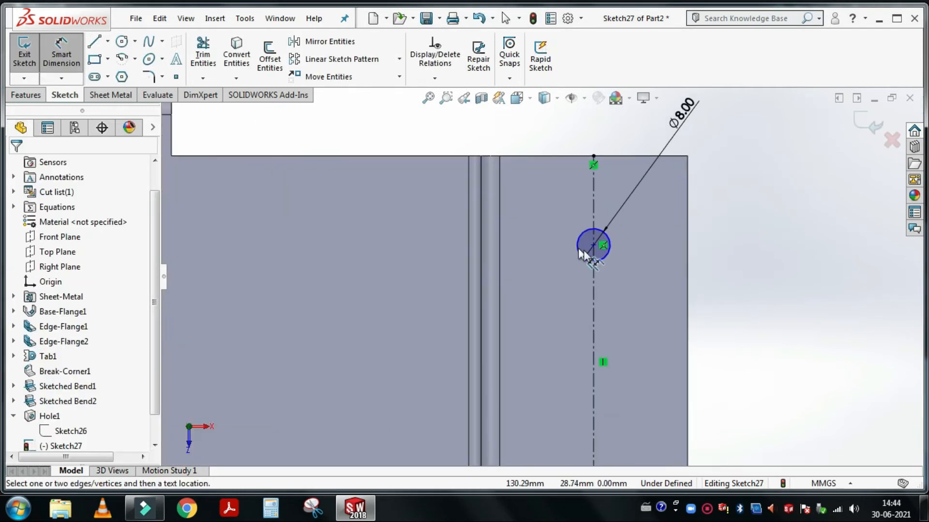
Dimension the distance from the circle's center to the right flange's rear edge as 20 mm
left_click(575, 248)
left_click(541, 118)
left_click(766, 192)
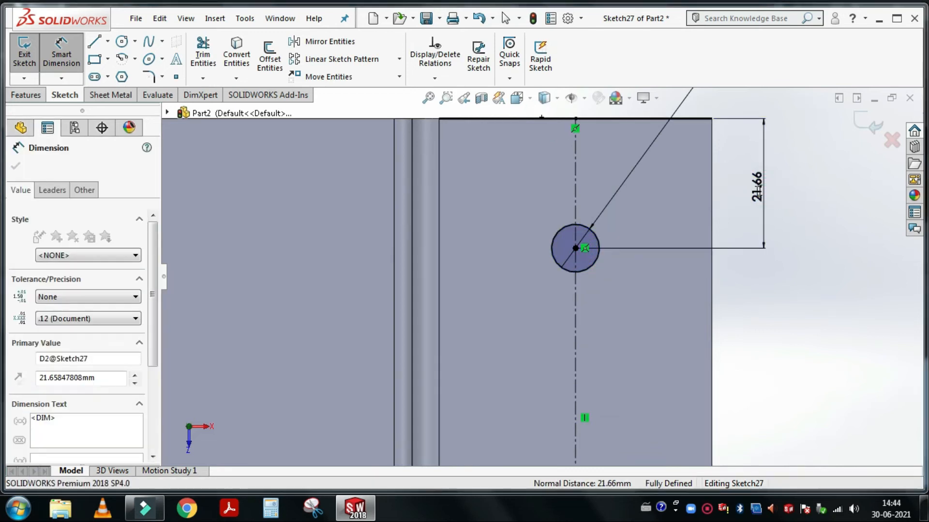
type("20")
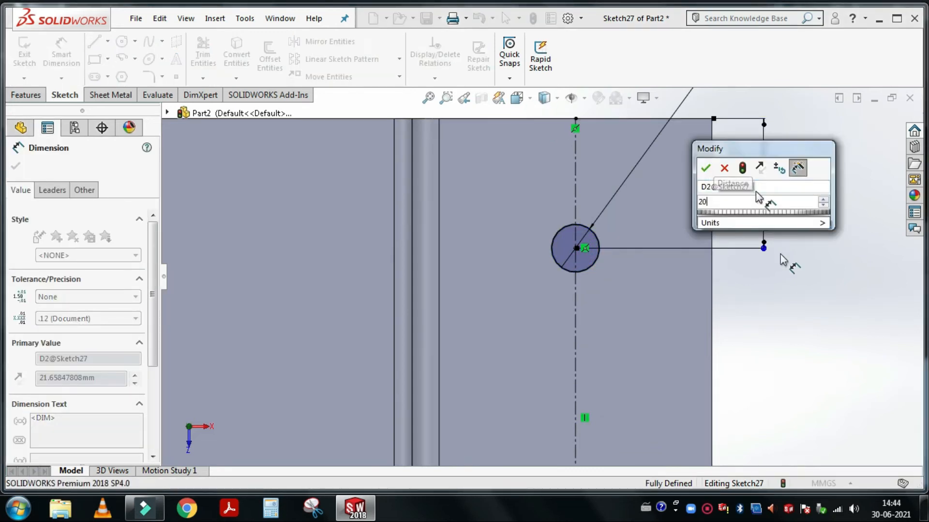
key("Return")
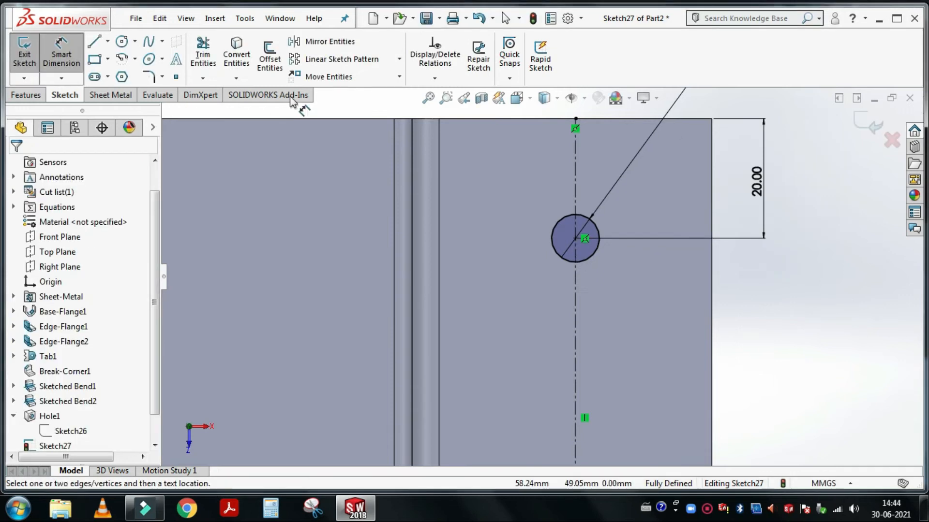
Start a linear sketch pattern of the 8 mm circle, using the right flange's outer edge as Direction 1 in place of the X-axis
left_click(332, 64)
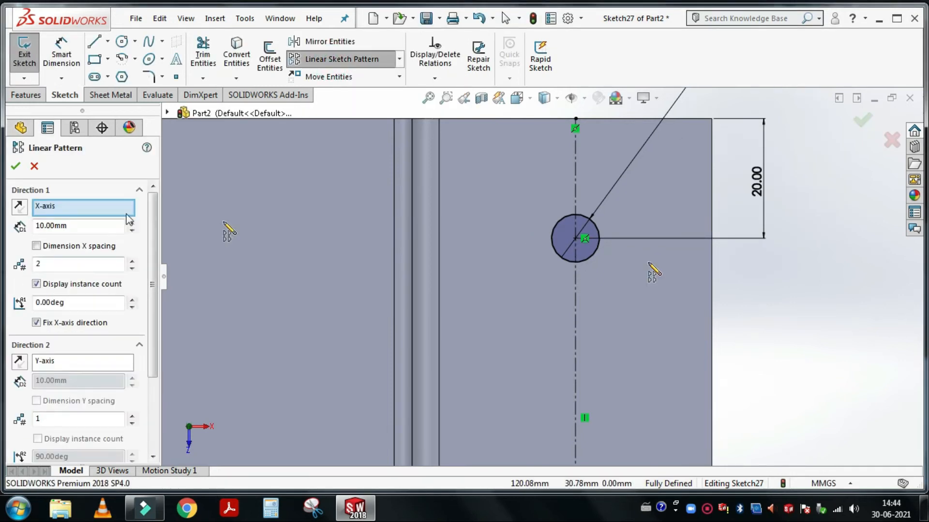
right_click(129, 219)
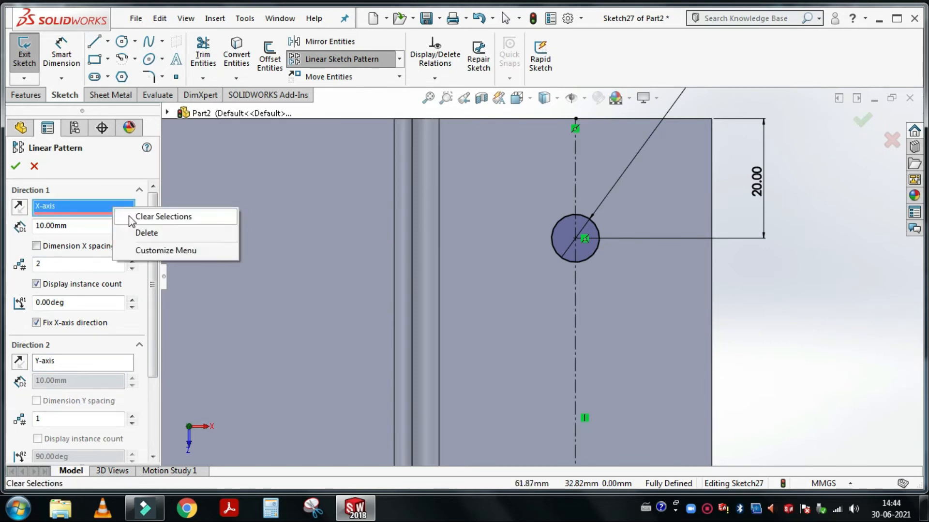
left_click(132, 218)
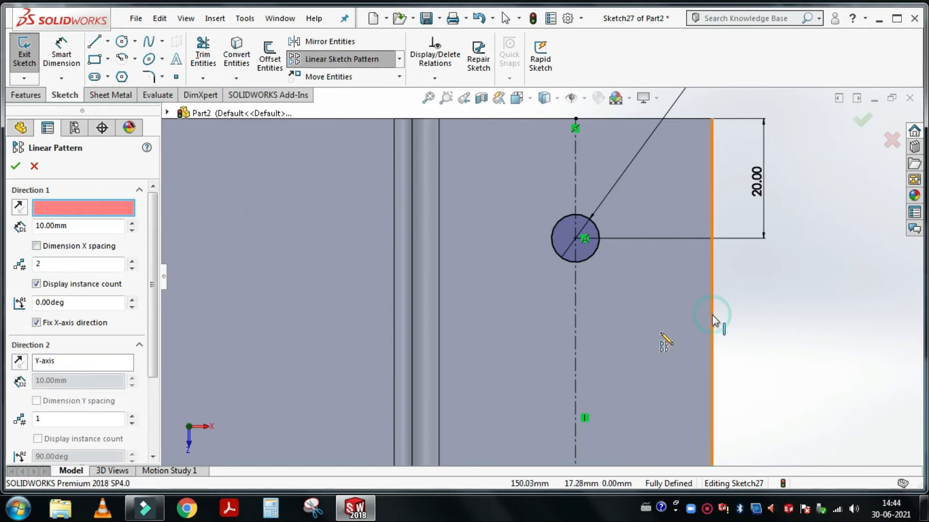
left_click(712, 315)
left_click_drag(151, 339, 152, 412)
left_click(101, 421)
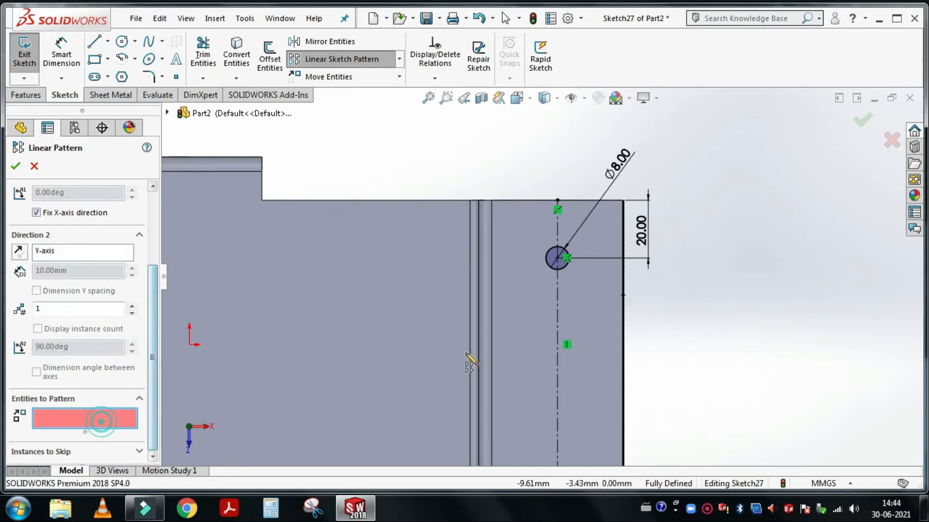
left_click(550, 269)
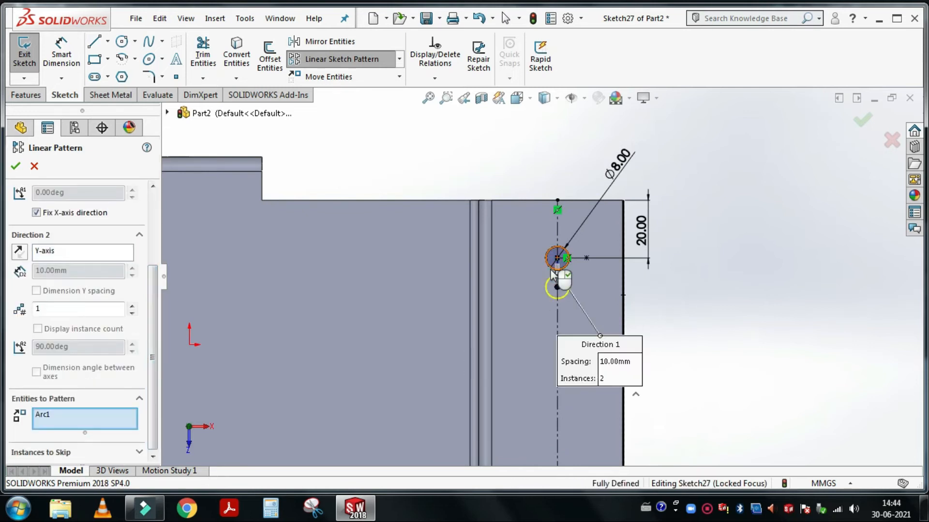
Set the pattern spacing to 20 mm with 4 instances and apply the linear pattern
scroll(122, 306, "up", 3)
left_click(137, 224)
left_click(133, 223)
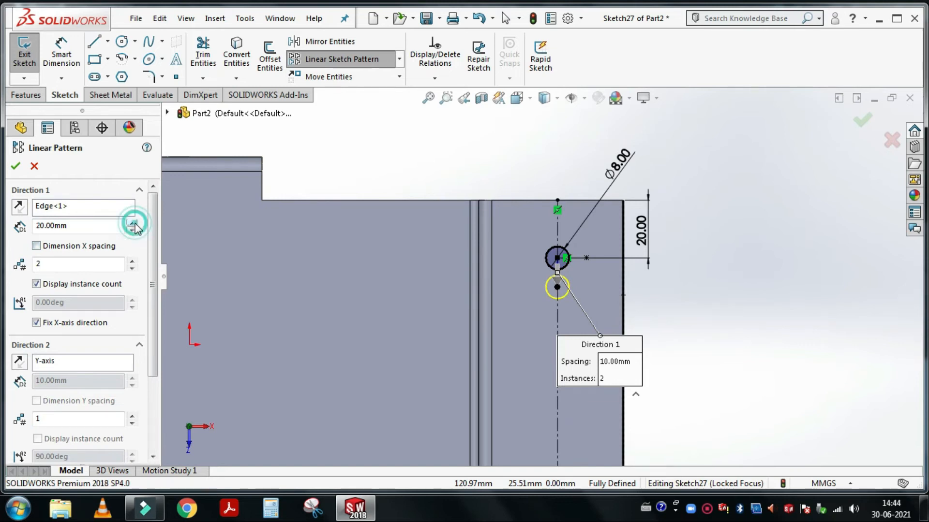
left_click(131, 262)
left_click(131, 261)
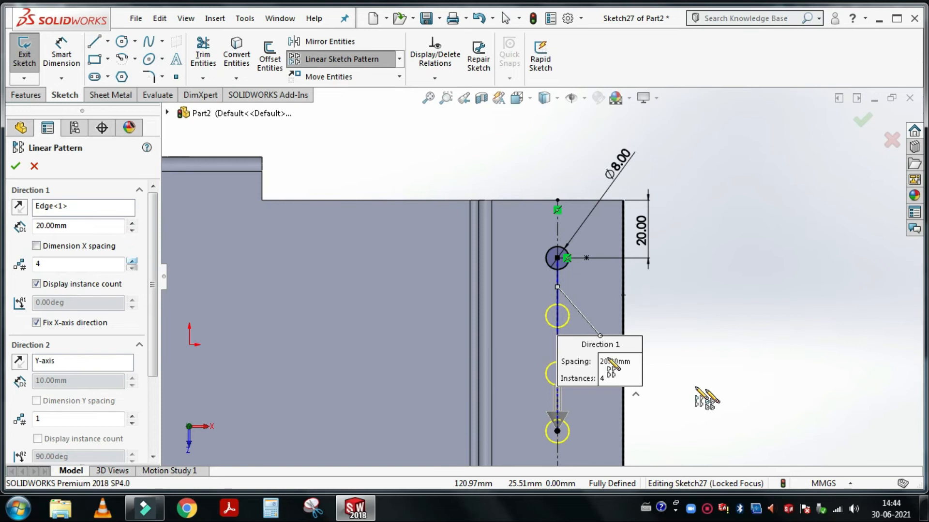
scroll(611, 363, "up", 4)
scroll(611, 363, "down", 1)
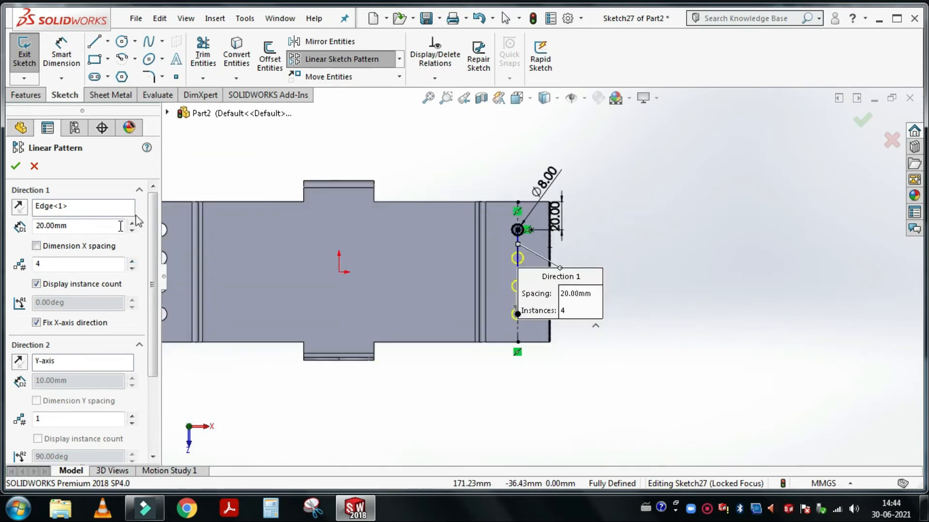
left_click(131, 261)
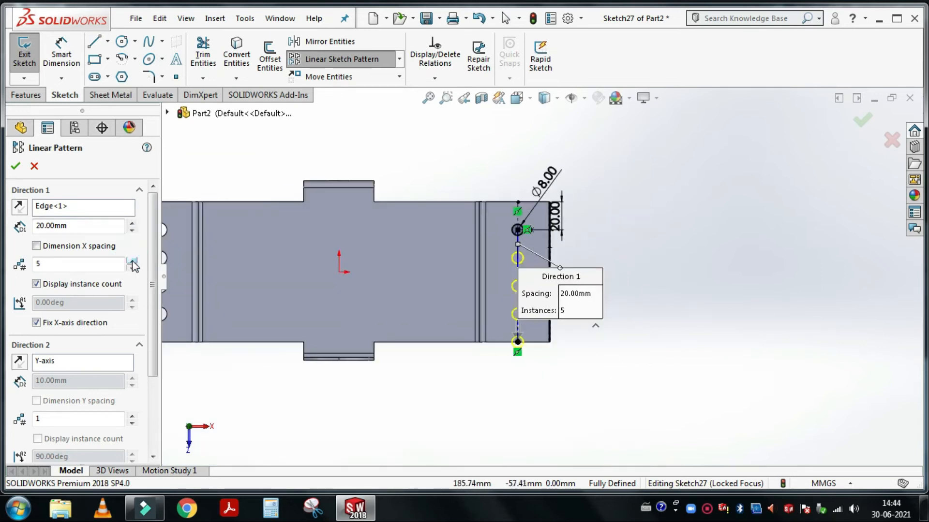
scroll(452, 331, "up", 2)
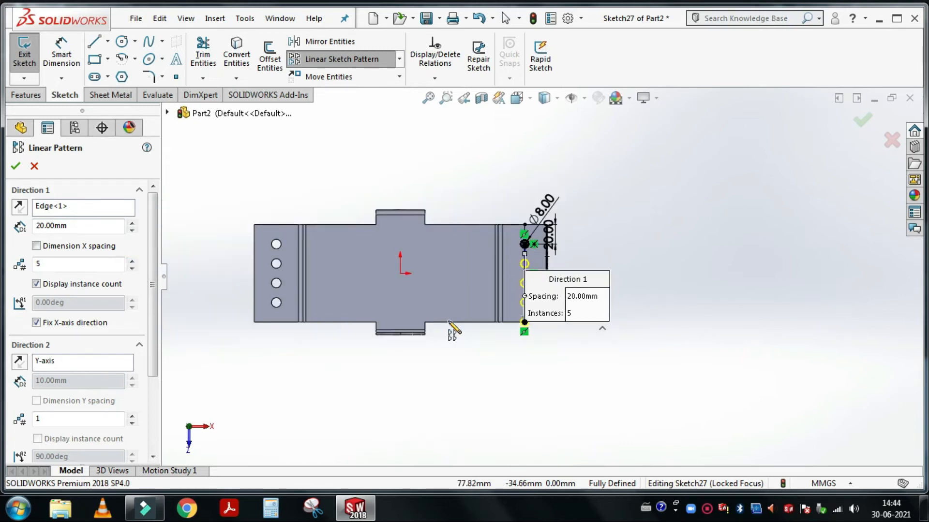
scroll(452, 331, "down", 1)
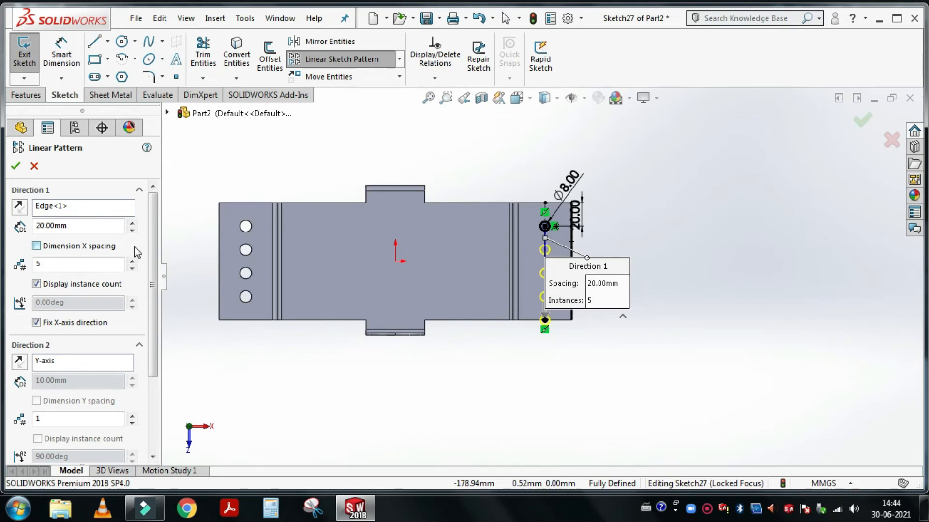
scroll(594, 257, "down", 1)
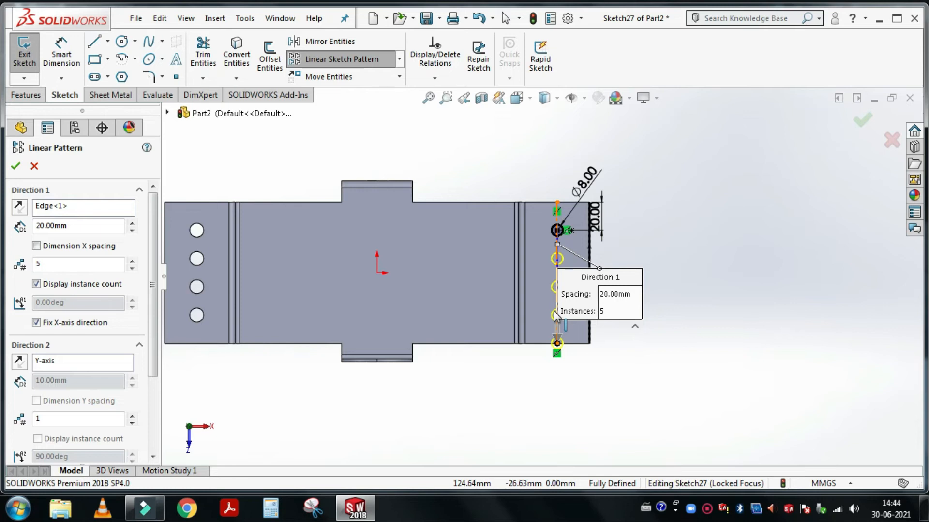
left_click(133, 267)
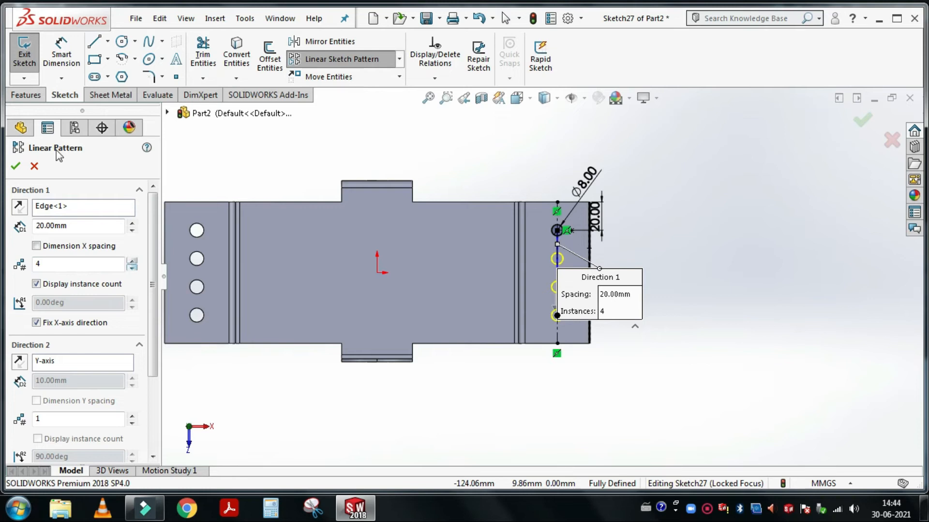
left_click(15, 166)
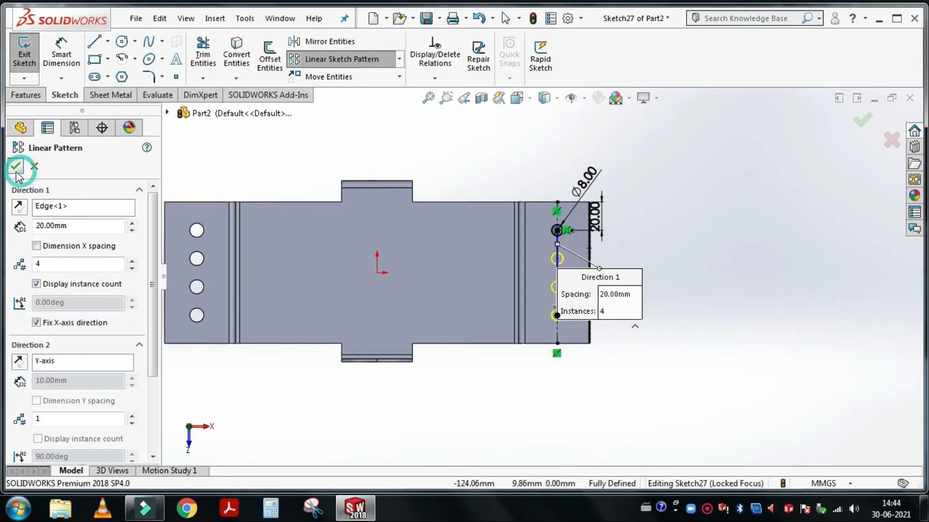
Make the second patterned circle's center coincident with the right flange's centerline and shift the circle along it
scroll(654, 262, "down", 2)
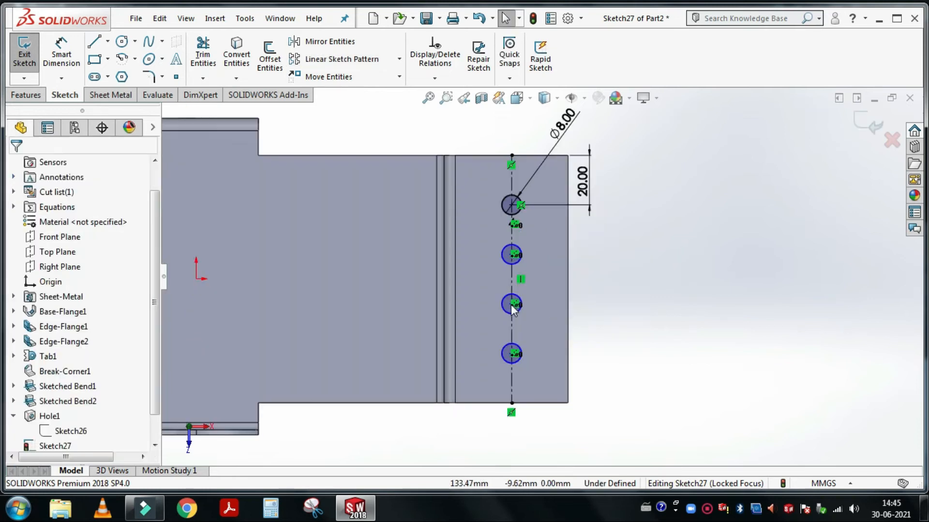
left_click(639, 330)
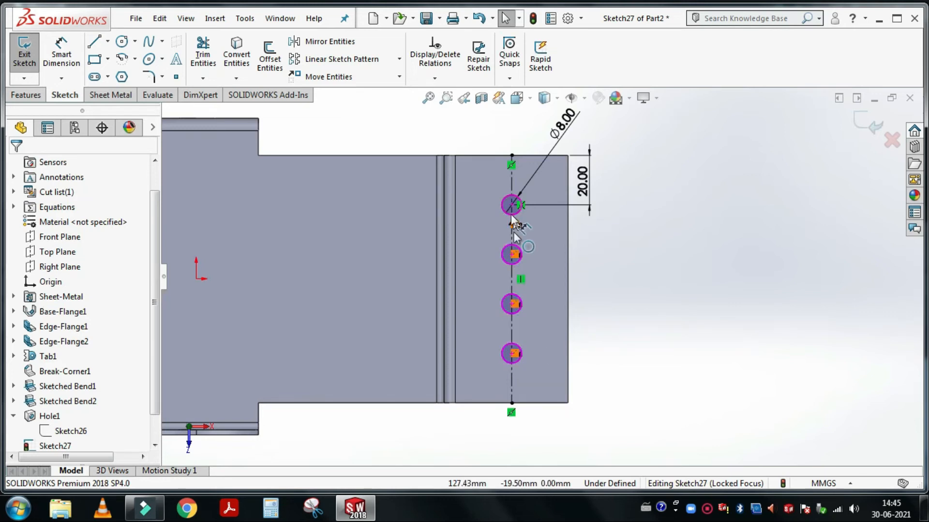
left_click(512, 224)
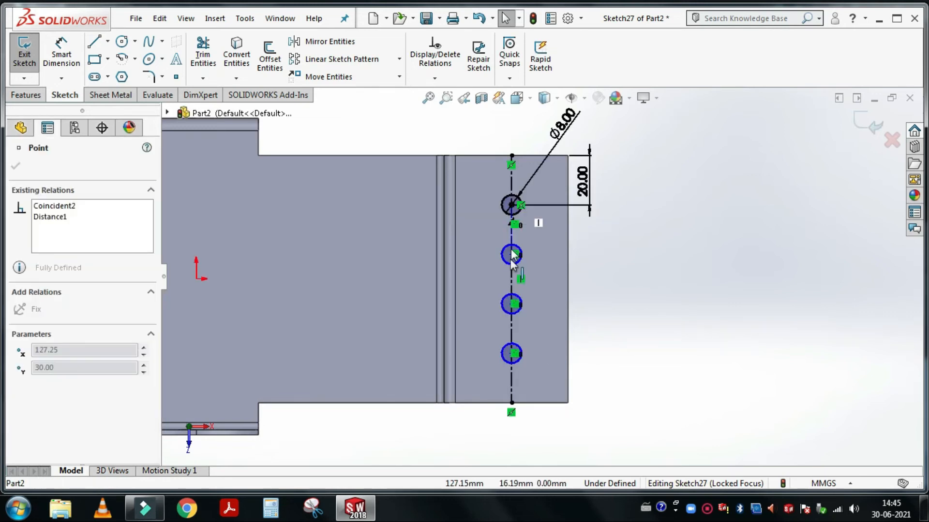
left_click(520, 256)
left_click(605, 245)
scroll(606, 245, "down", 2)
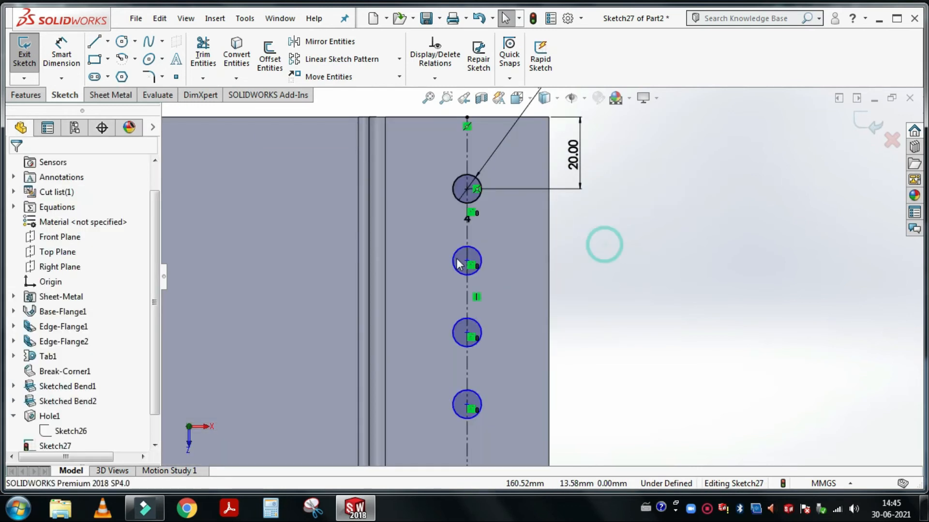
left_click(303, 328)
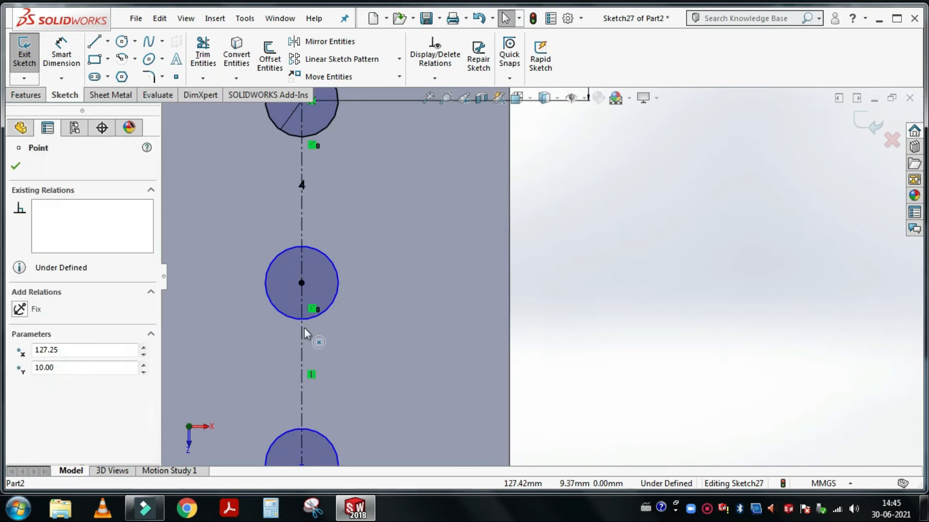
left_click_drag(302, 283, 304, 327)
left_click(668, 334)
scroll(532, 305, "up", 2)
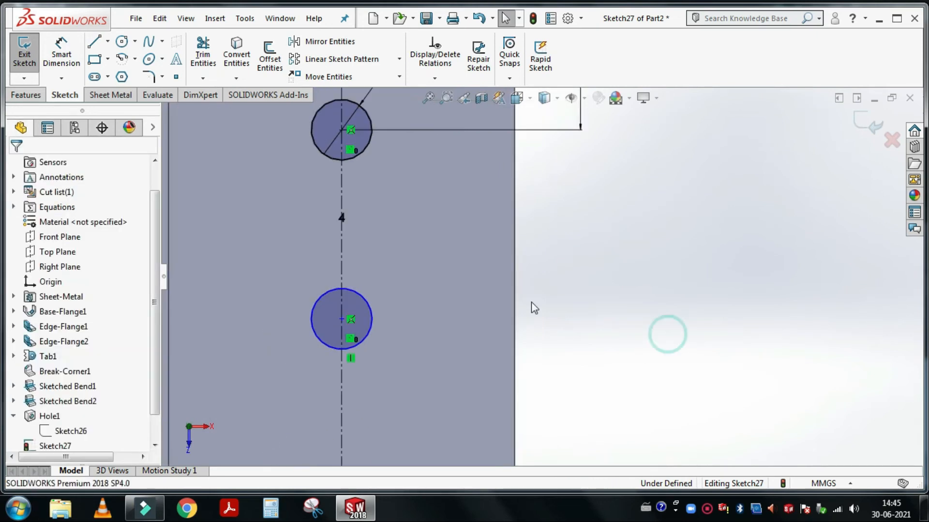
mouse_move(378, 309)
left_mouse_down()
mouse_move(384, 269)
mouse_move(375, 302)
left_mouse_up()
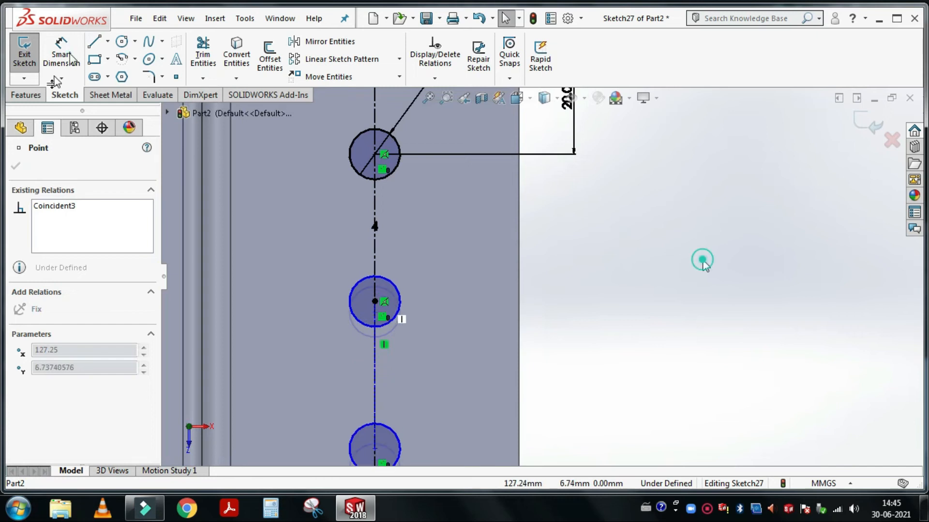
left_click(701, 259)
Dimension the spacing between the first and second circle centers as 15 mm and exit the sketch
key("d")
left_click(376, 155)
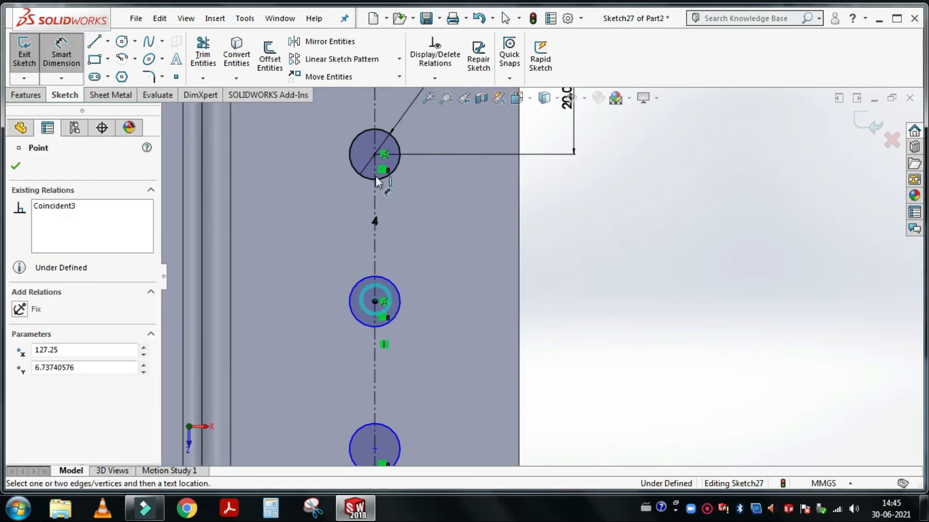
left_click(375, 302)
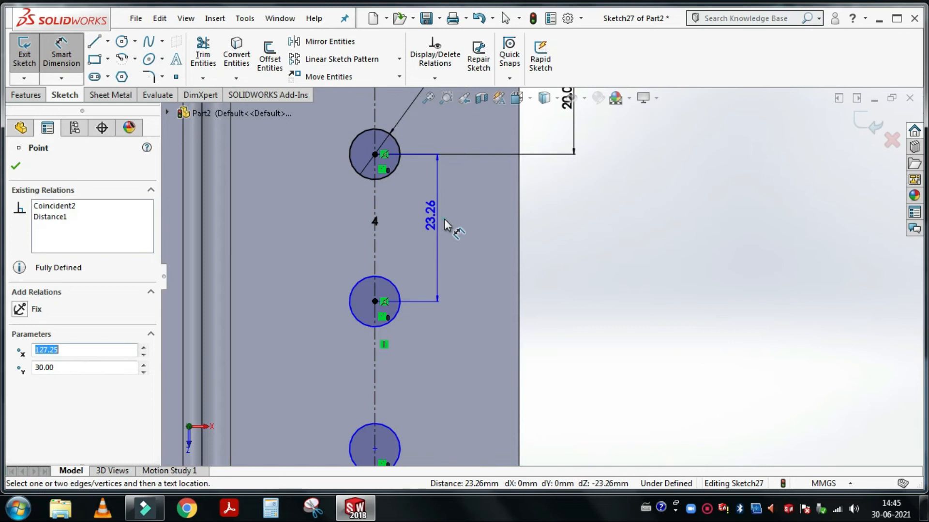
left_click(444, 218)
key("Return")
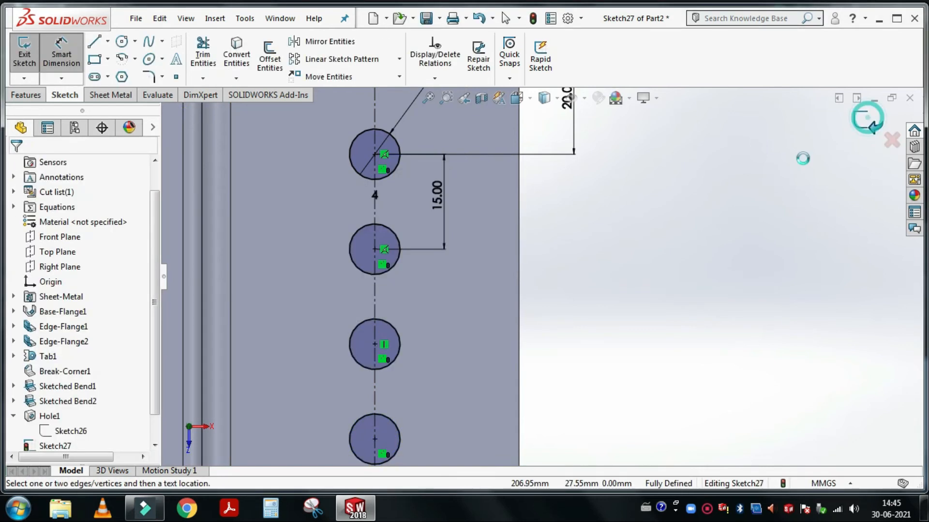
Cut the four sketched circles through the right flange with an Extruded Cut using the Up To Next end condition
scroll(768, 176, "up", 7)
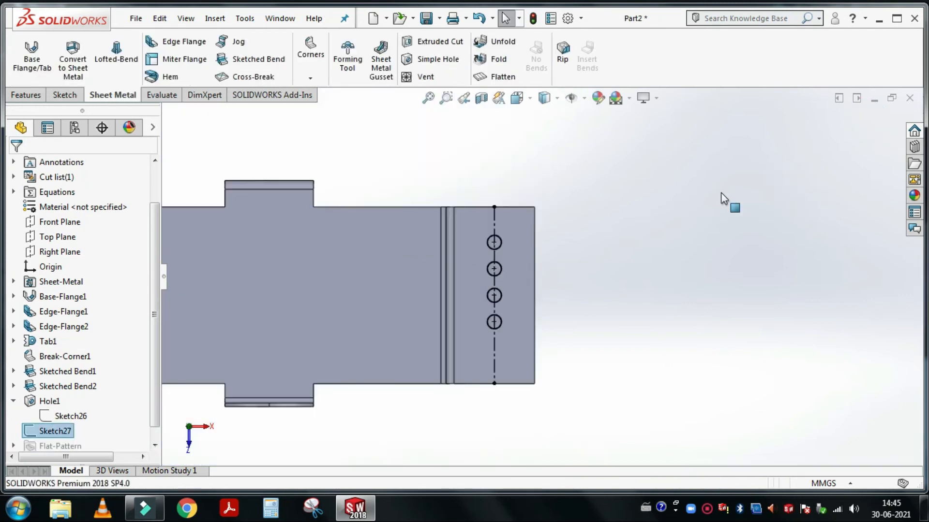
scroll(720, 193, "up", 3)
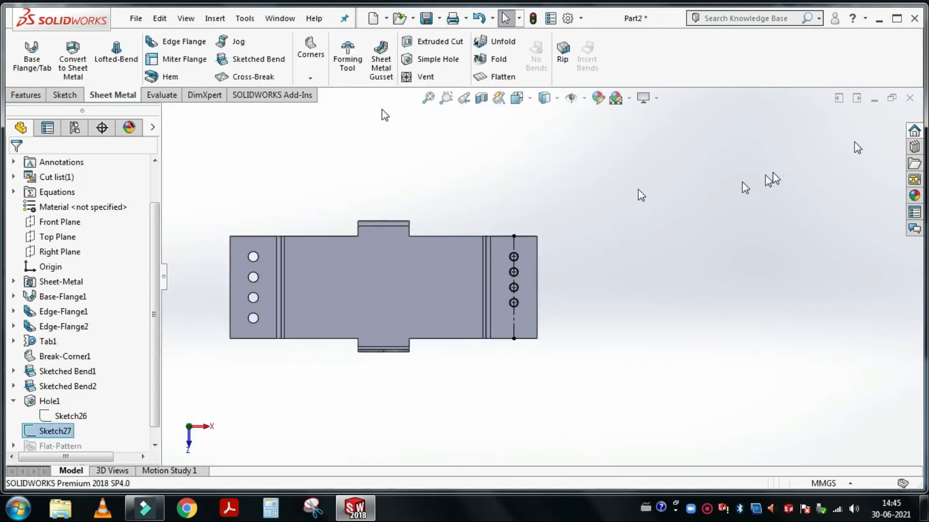
scroll(638, 189, "up", 2)
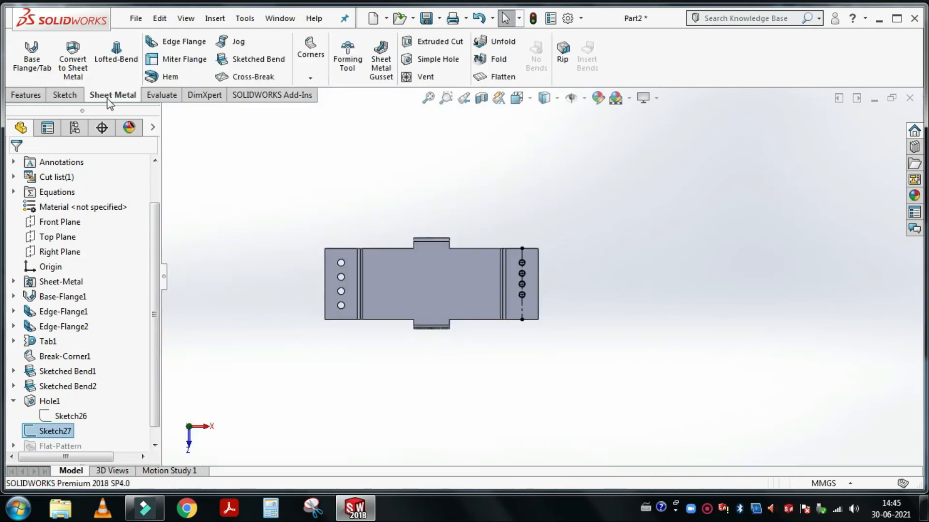
left_click(431, 43)
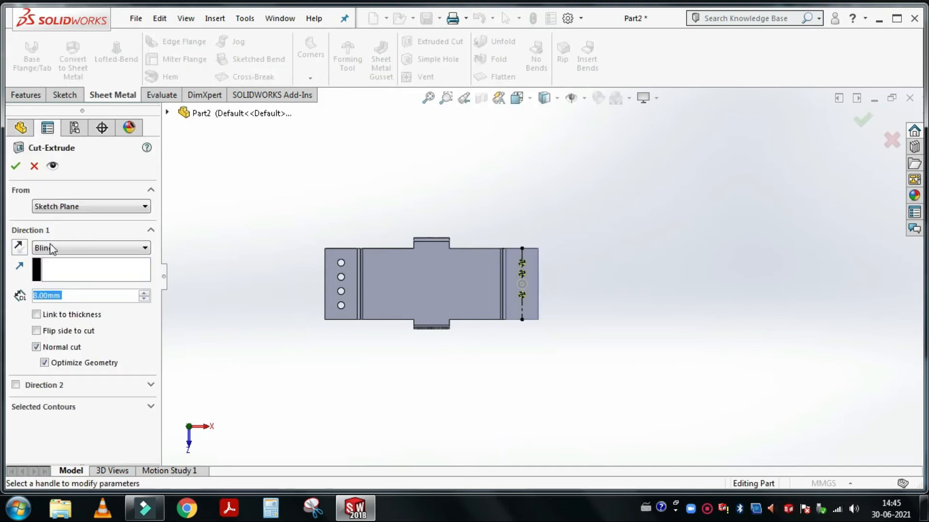
left_click(57, 249)
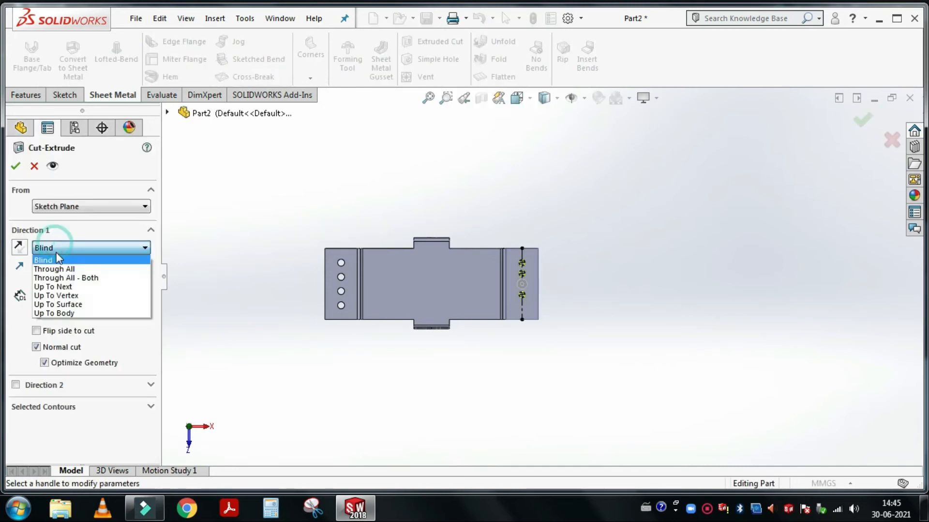
left_click(63, 287)
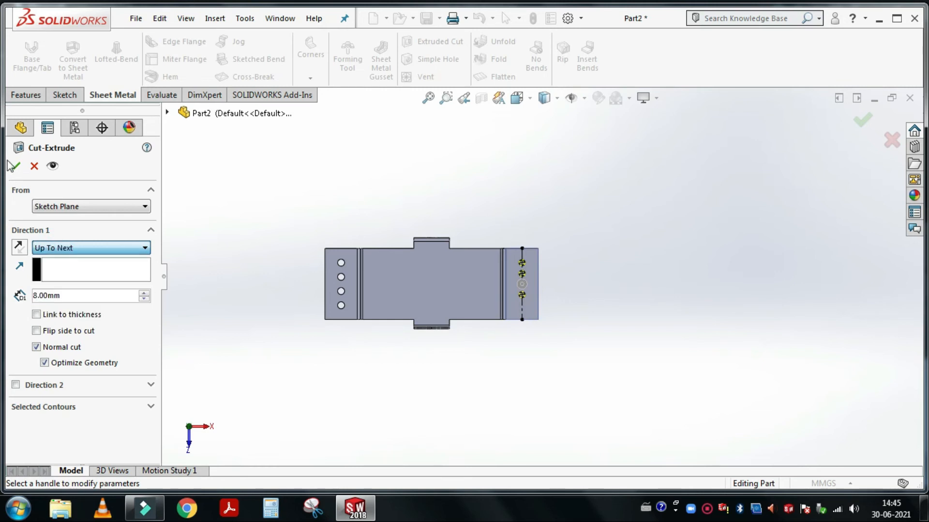
left_click(518, 184)
scroll(436, 318, "down", 5)
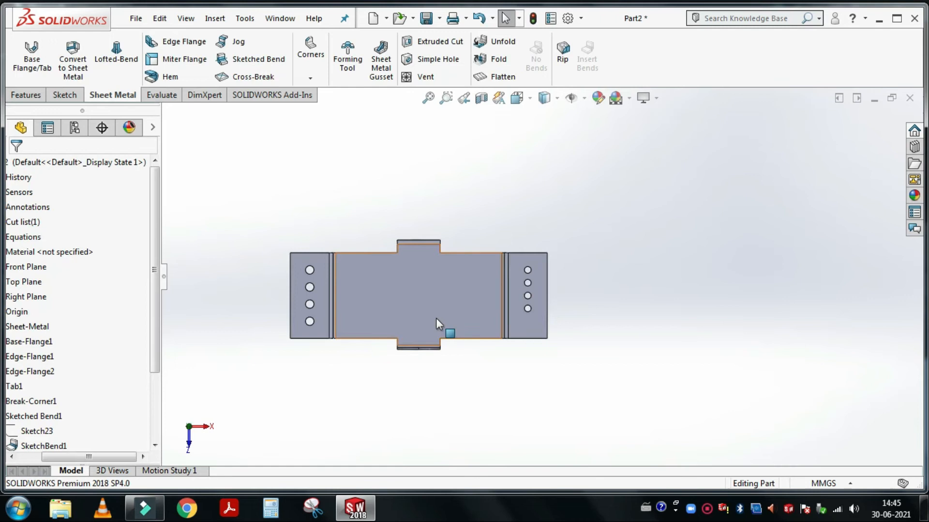
mouse_move(498, 269)
middle_mouse_down()
mouse_move(499, 159)
mouse_move(495, 240)
mouse_move(504, 255)
middle_mouse_up()
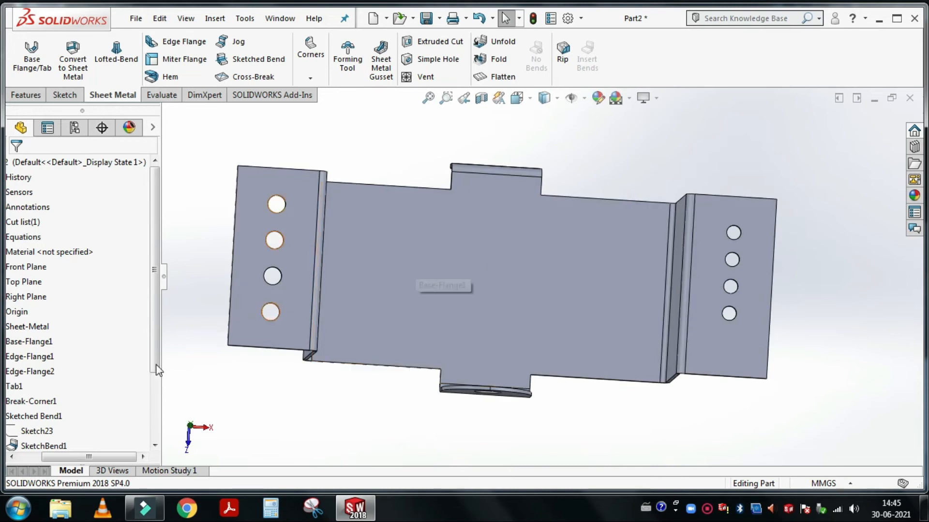
Examine the left flange's four holes, their hole feature and the sketch behind it
middle_click_drag(384, 305, 355, 270)
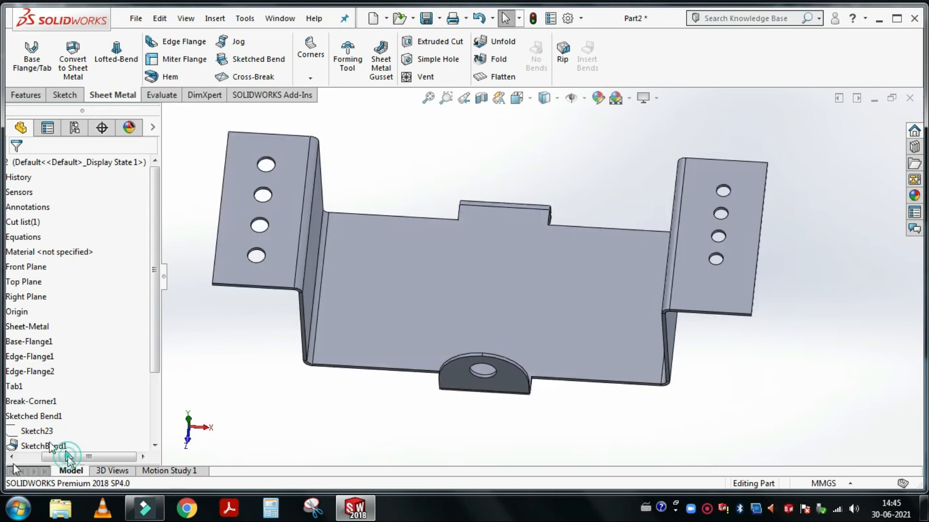
left_click_drag(68, 457, 49, 459)
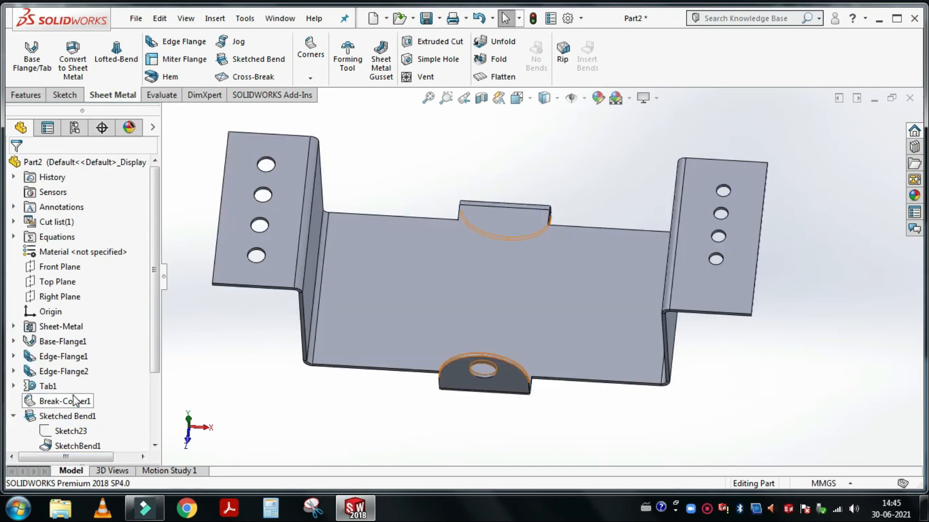
left_click(74, 400)
left_click(253, 232)
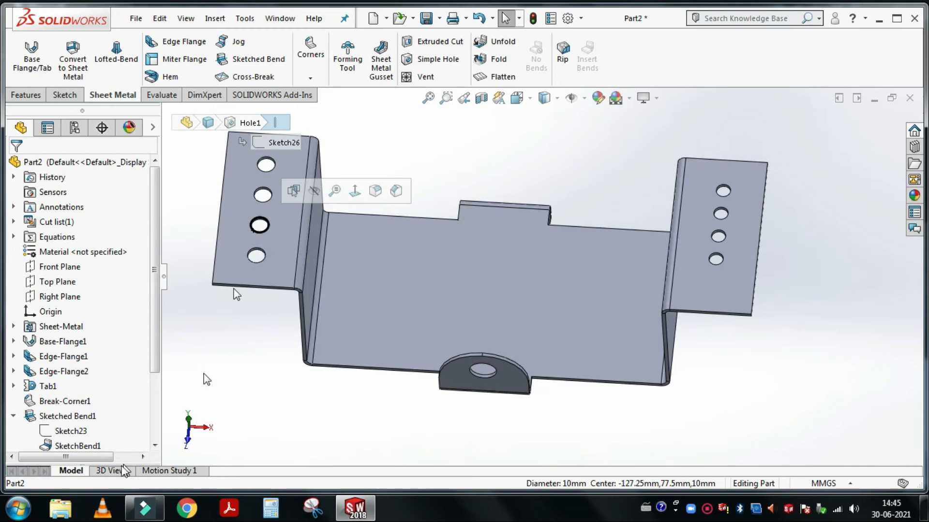
scroll(275, 251, "down", 3)
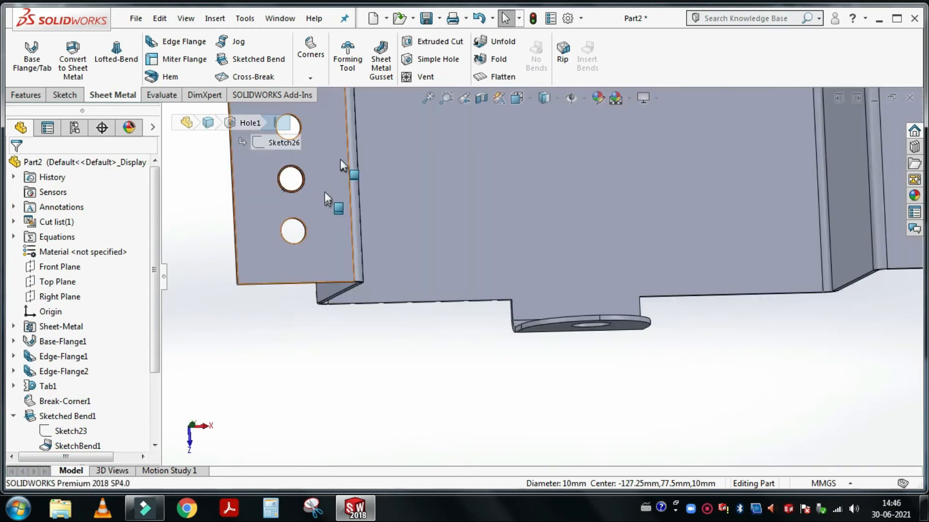
scroll(378, 228, "down", 5)
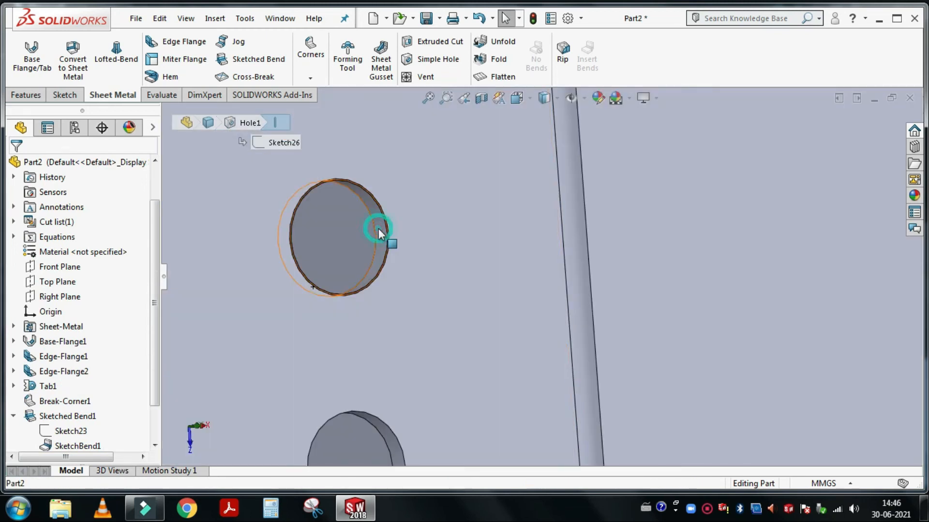
left_click(379, 228)
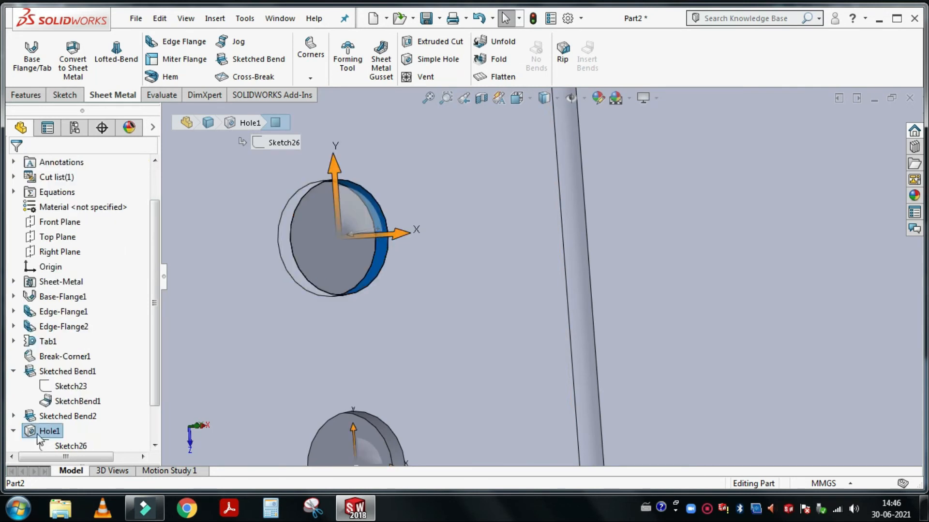
scroll(378, 228, "down", 1)
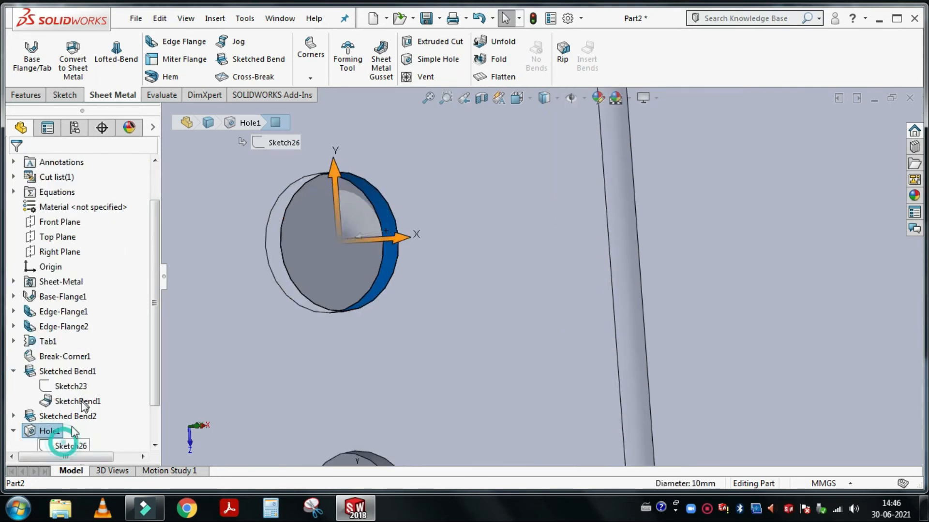
left_click(63, 445)
left_click(51, 401)
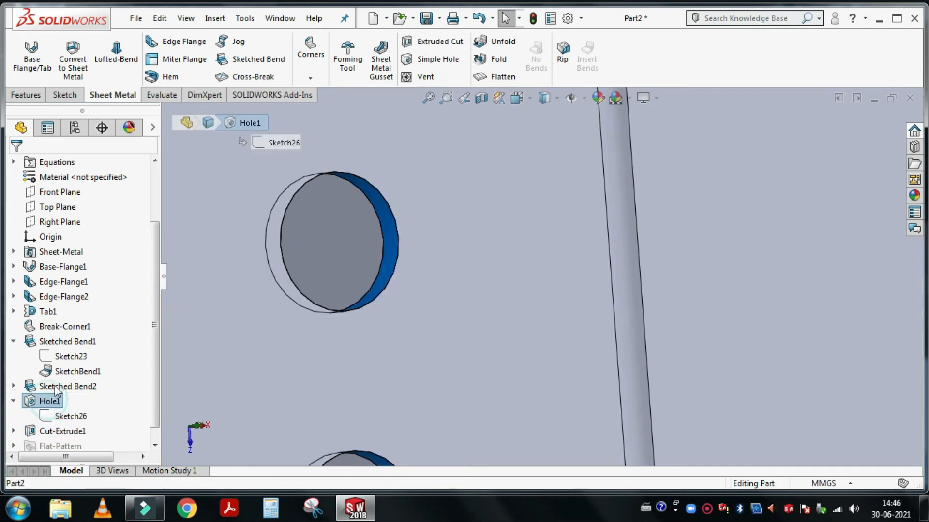
right_click(65, 227)
left_click(62, 212)
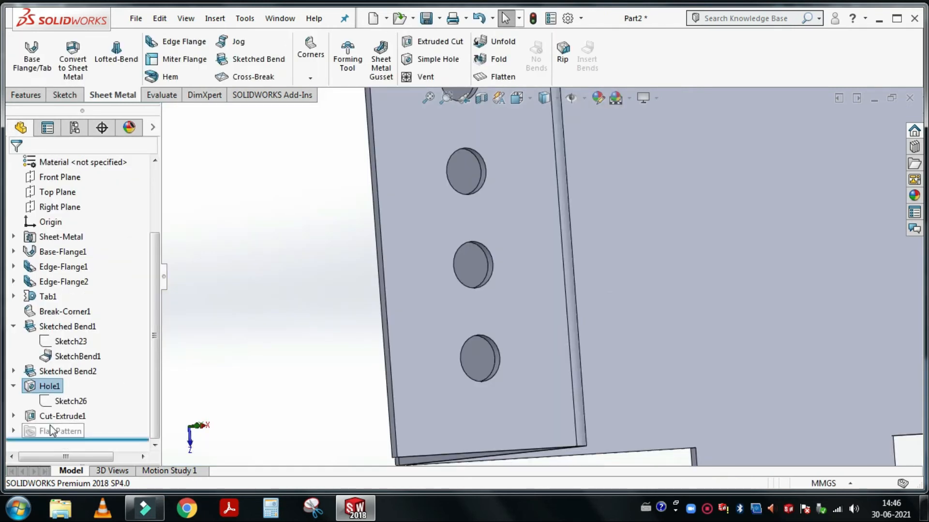
Open the sketch of the right flange's cut, examine the circle diameter and spacing dimensions, and exit the sketch
left_click(53, 416)
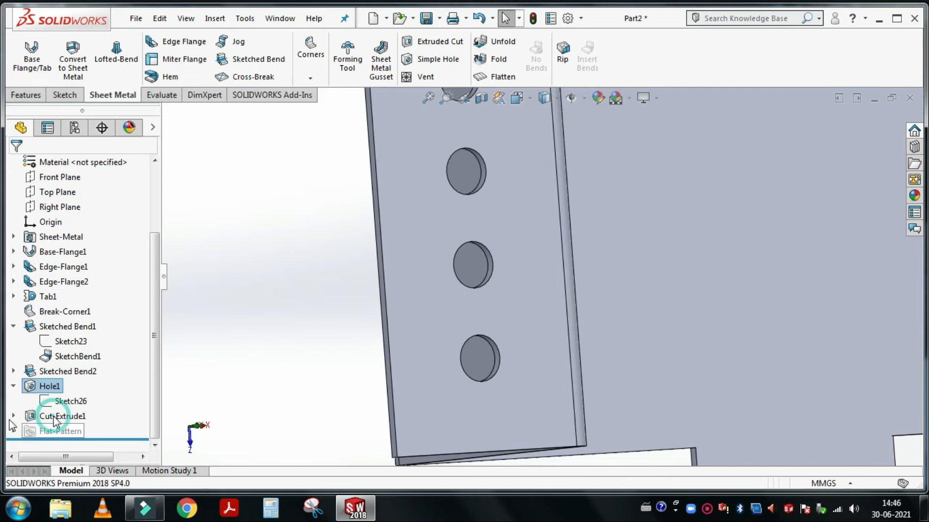
left_click(13, 416)
left_click(60, 432)
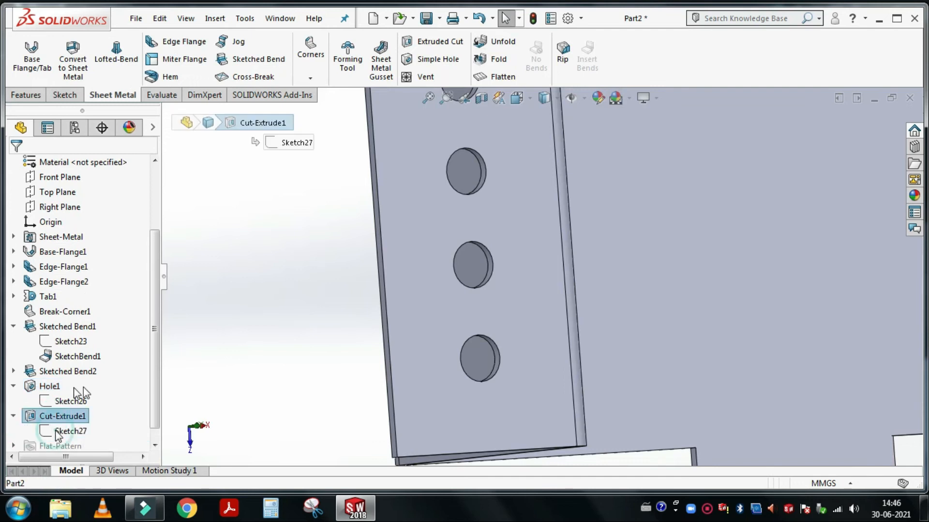
left_click(68, 388)
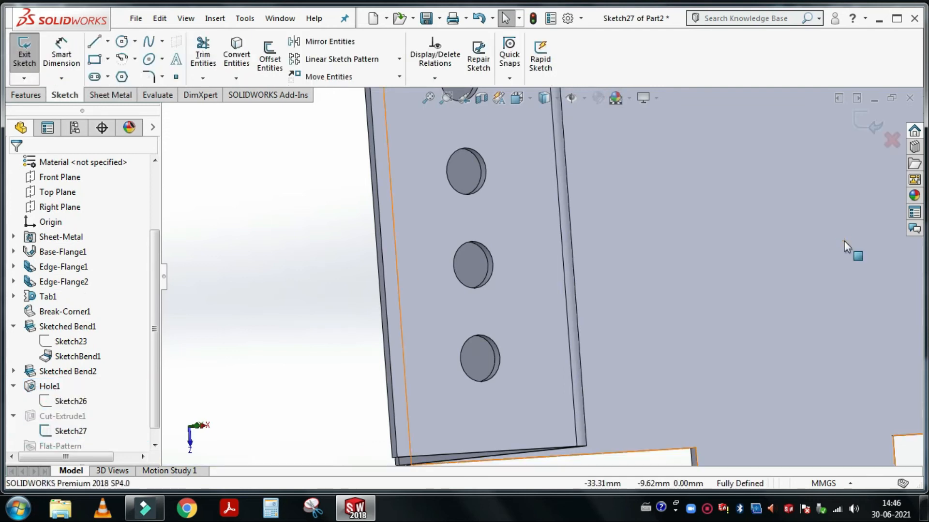
scroll(843, 241, "up", 7)
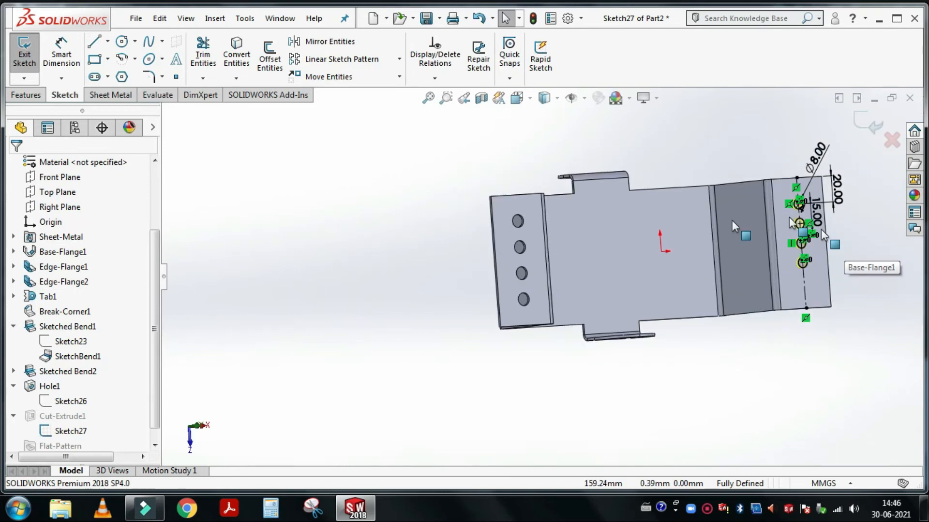
scroll(823, 234, "down", 5)
scroll(733, 224, "up", 2)
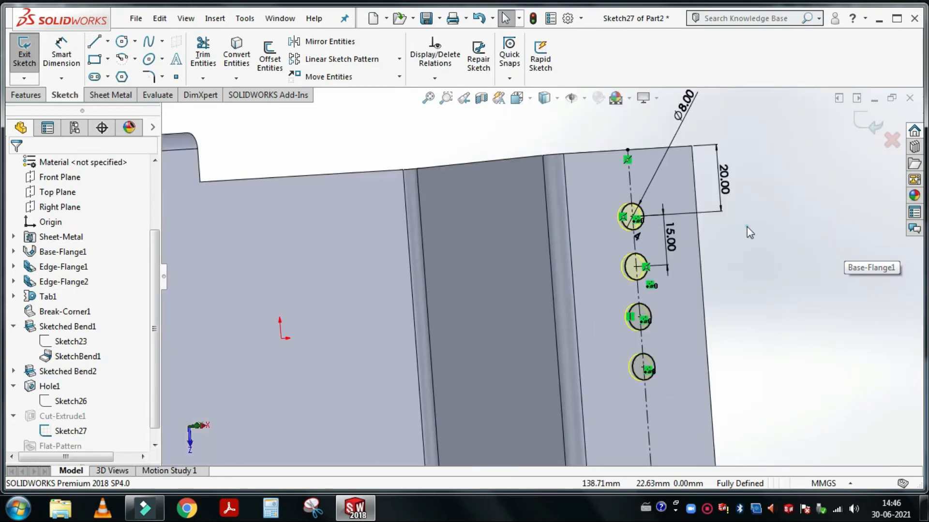
left_click(862, 127)
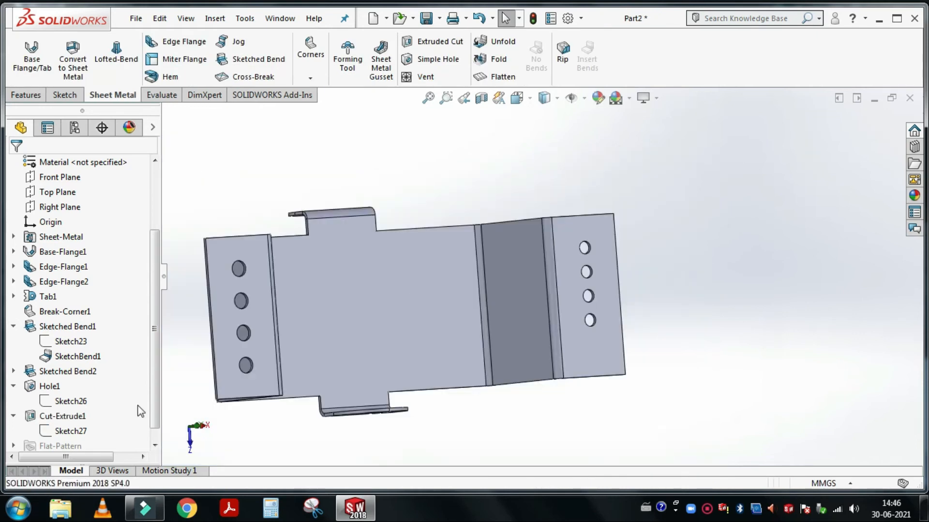
Delete the Cut-Extrude1 feature from the right flange while keeping its sketch
scroll(141, 412, "down", 1)
left_click(56, 401)
right_click(58, 401)
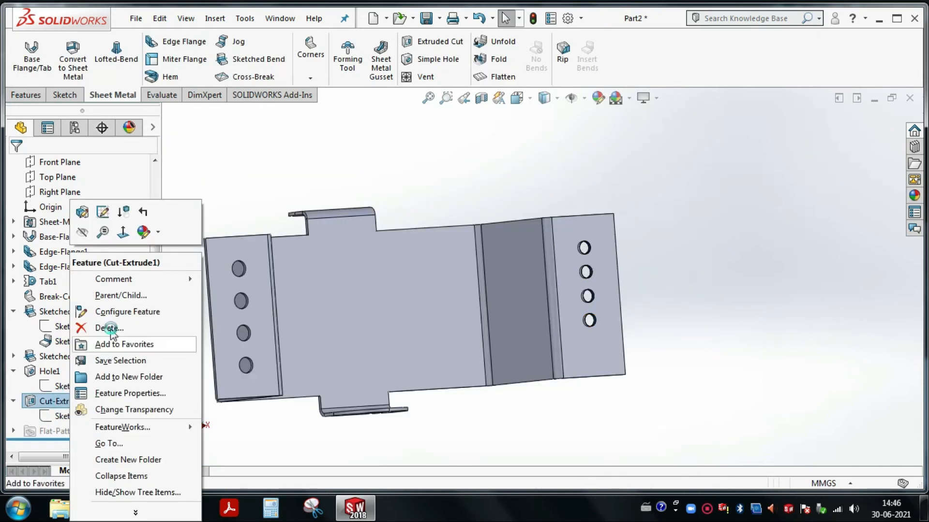
left_click(109, 329)
left_click(547, 189)
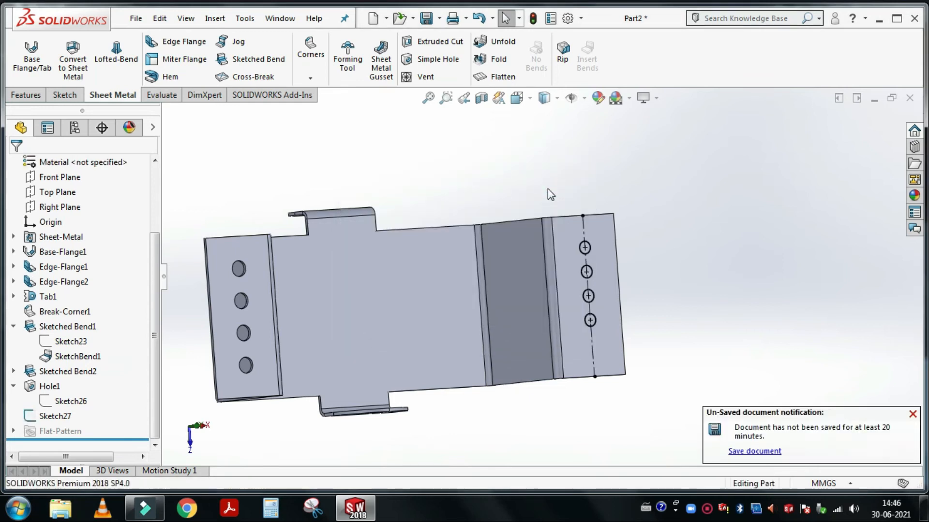
Try to delete Sketch27, which holds the right flange's four circles
left_click(14, 386)
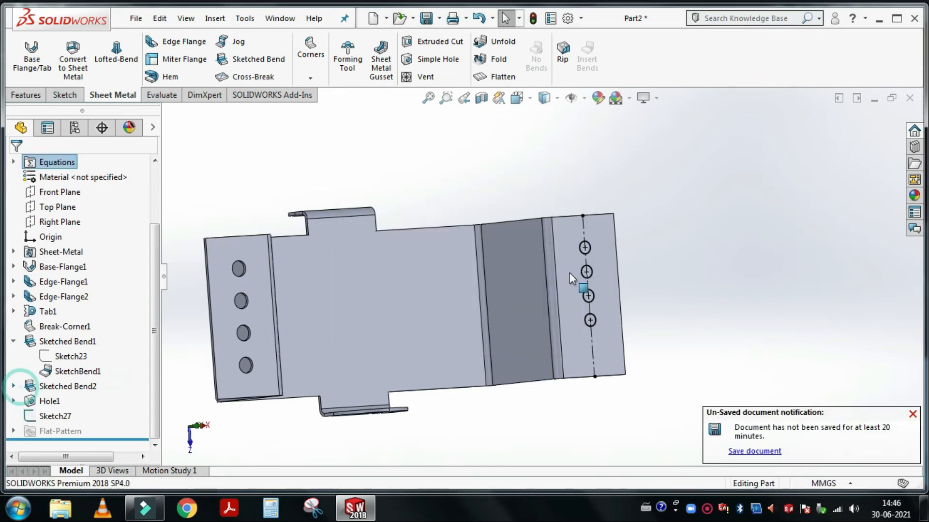
left_click(50, 419)
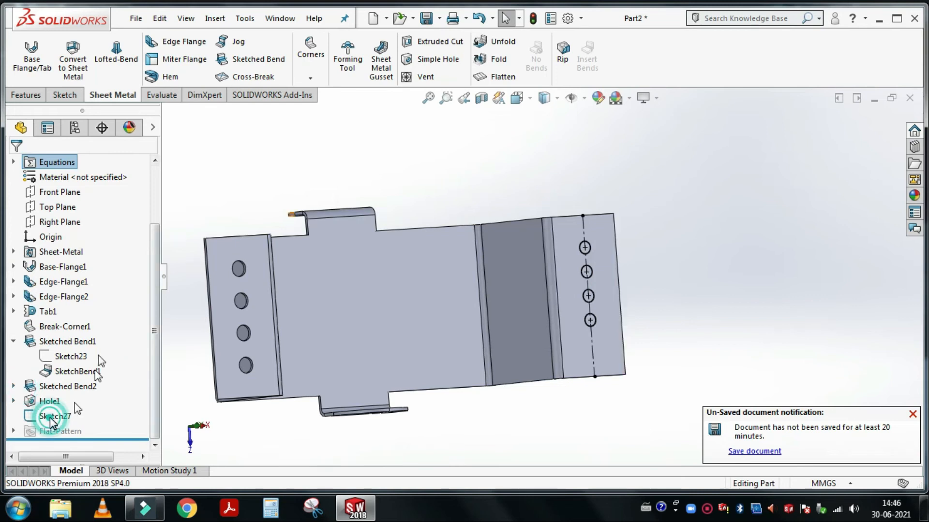
key("Delete")
left_click(536, 187)
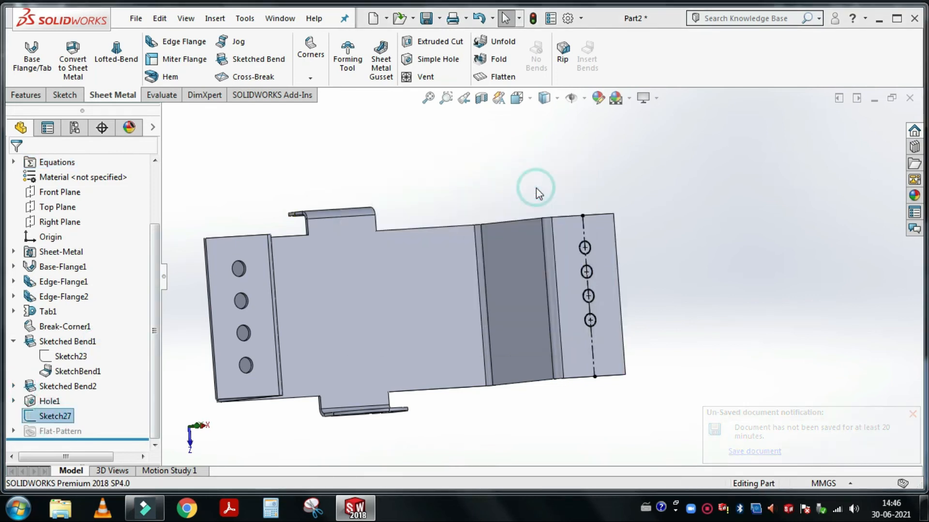
left_click(487, 261)
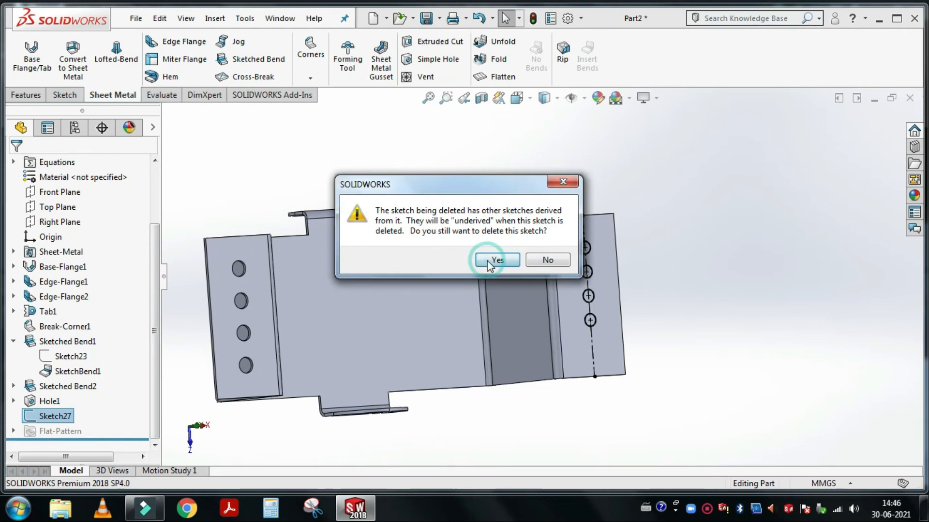
Edit the right flange's circle sketch, set the circle diameter to 10 mm and exit the sketch
left_click(57, 445)
left_click(75, 410)
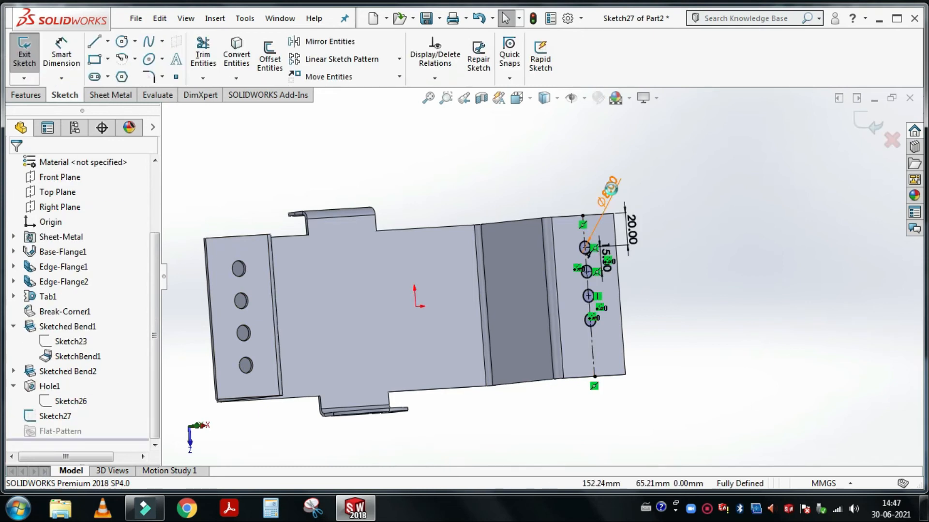
left_click(611, 188)
double_click(611, 190)
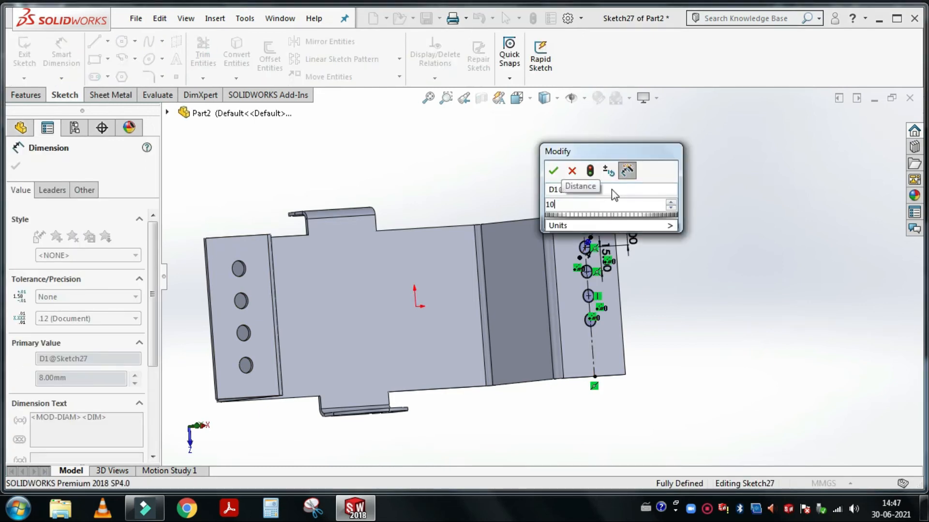
left_click(865, 132)
left_click(865, 132)
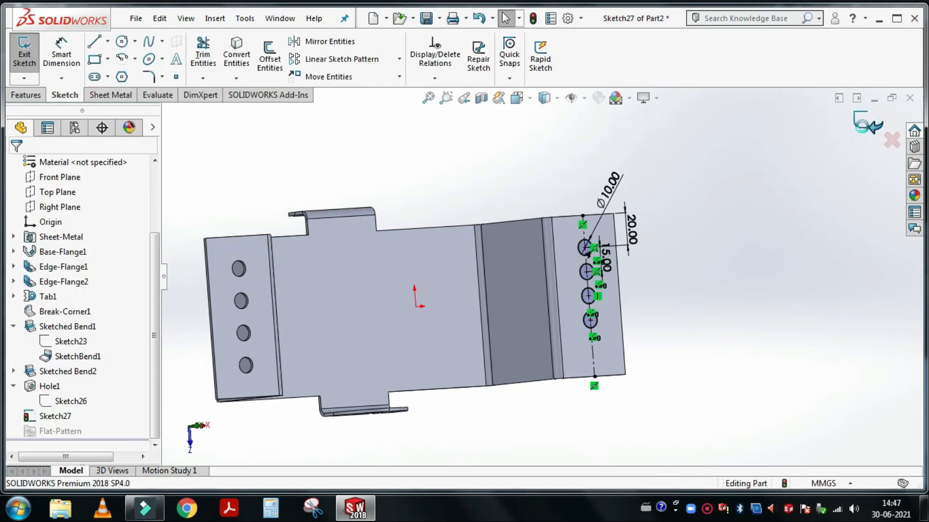
Try an Extruded Cut of the right flange's first circle with the Up To Next end condition, and undo it
left_click(416, 43)
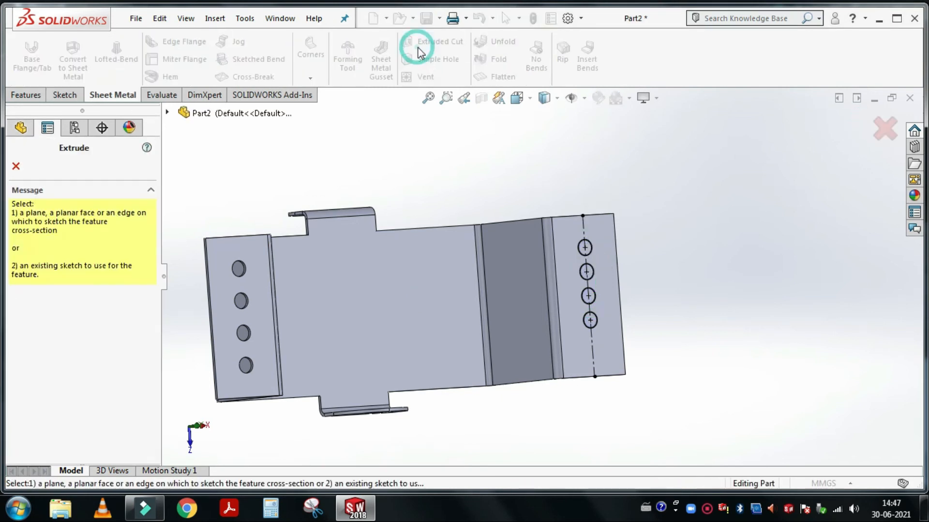
left_click(586, 255)
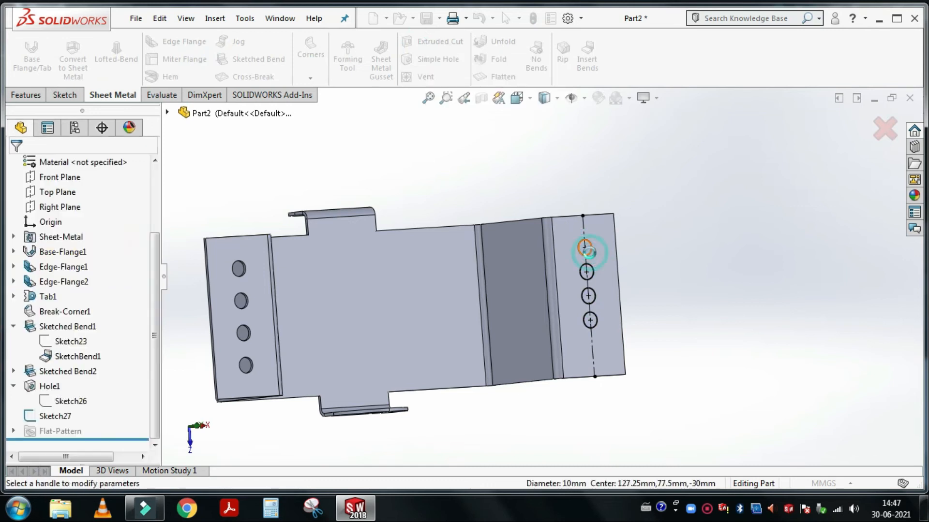
left_click(54, 247)
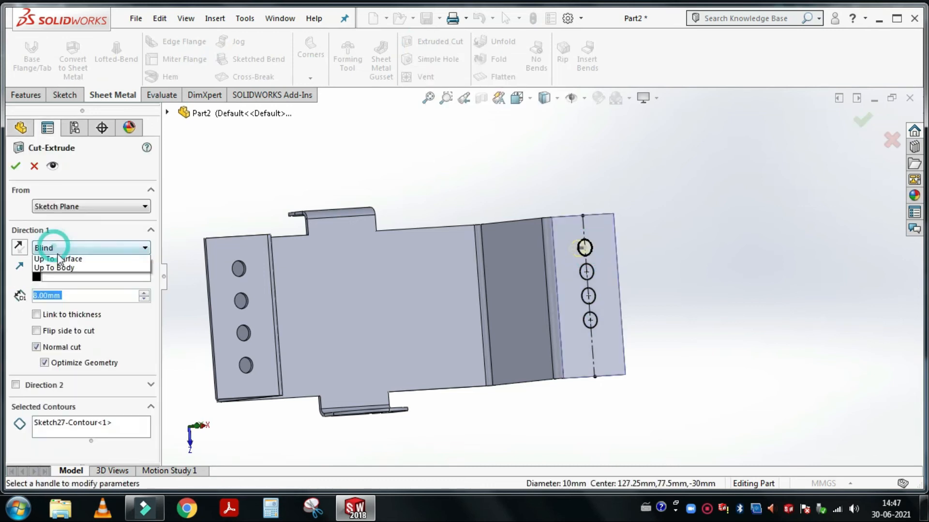
left_click(63, 285)
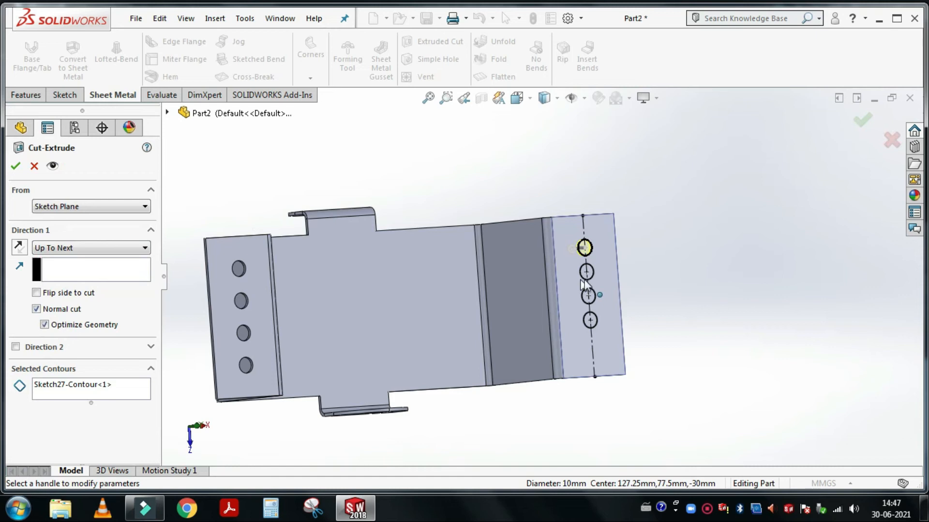
middle_click_drag(587, 269, 579, 280)
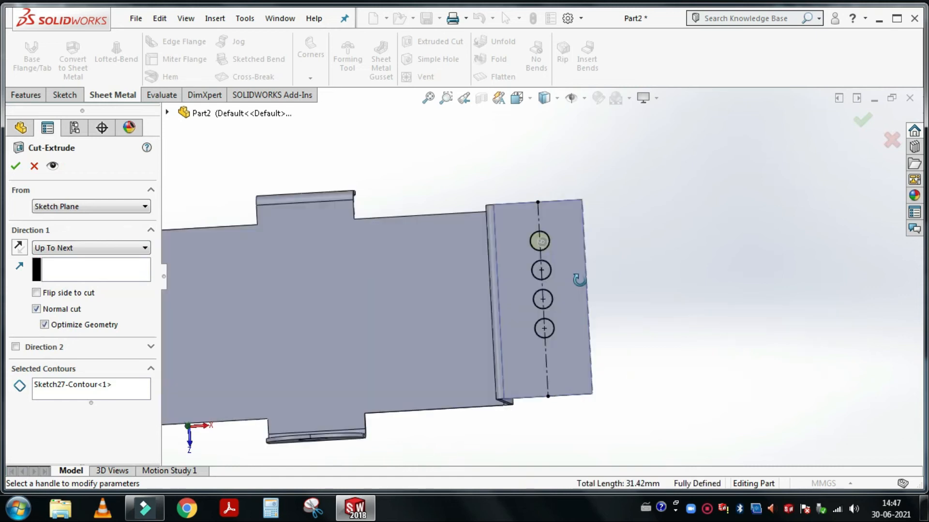
scroll(518, 278, "down", 5)
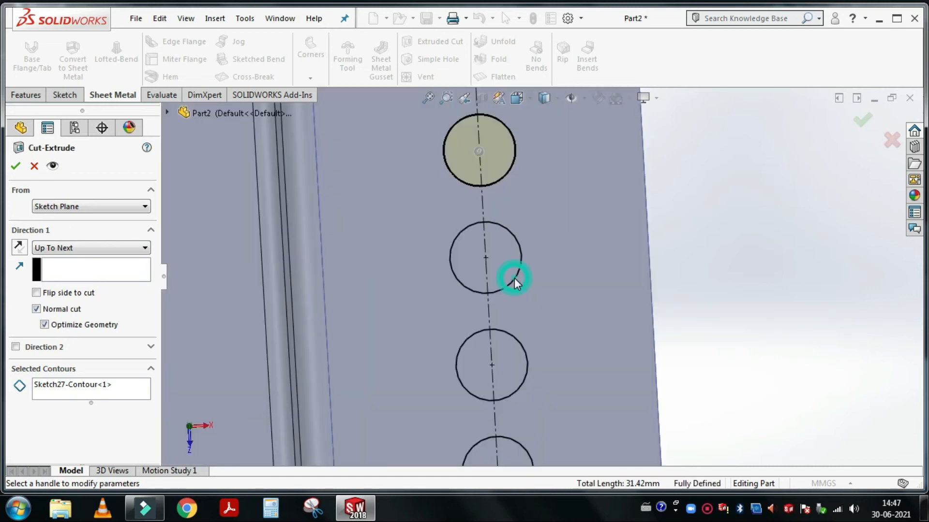
left_click(18, 165)
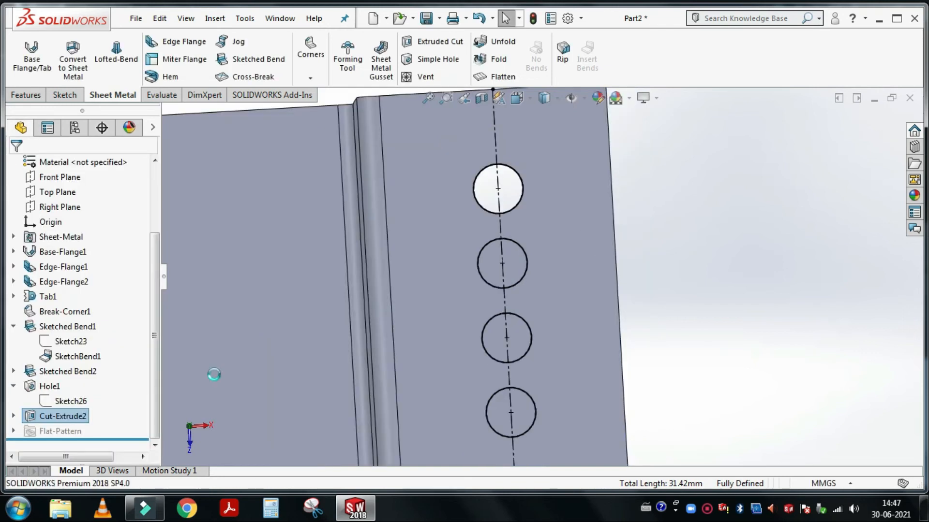
key("ctrl+z")
Reopen the right flange's circle sketch and set the spacing between the first two circle centers to 20 mm
left_click(57, 399)
left_click(56, 417)
left_click(73, 373)
scroll(657, 261, "down", 2)
key("ctrl+8")
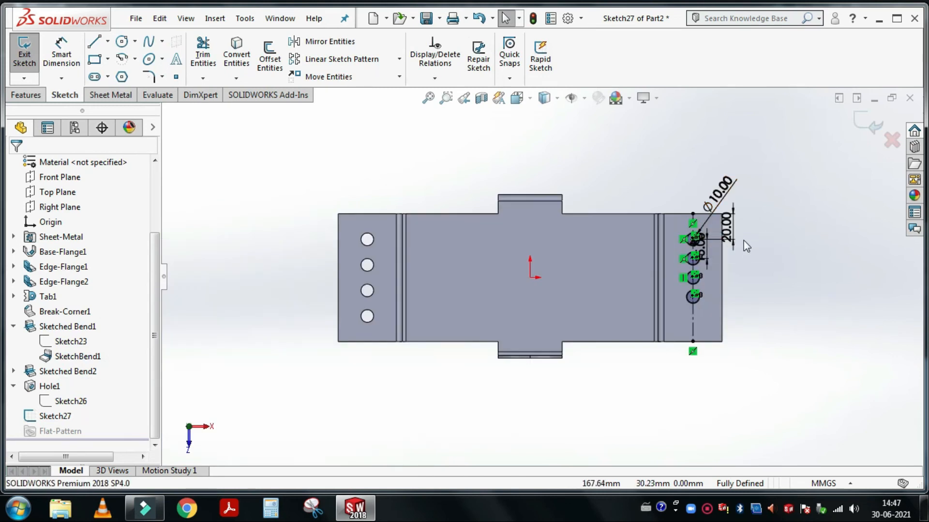
scroll(744, 240, "down", 1)
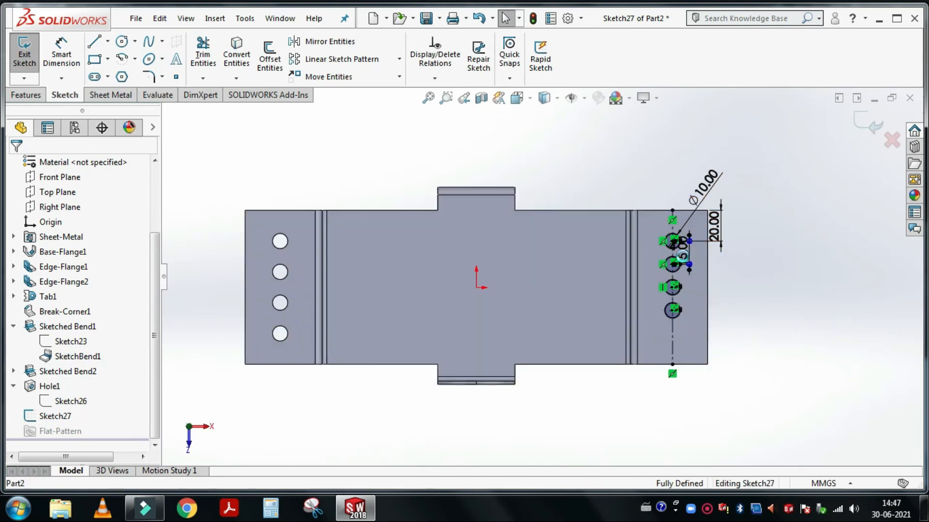
double_click(682, 257)
key("Return")
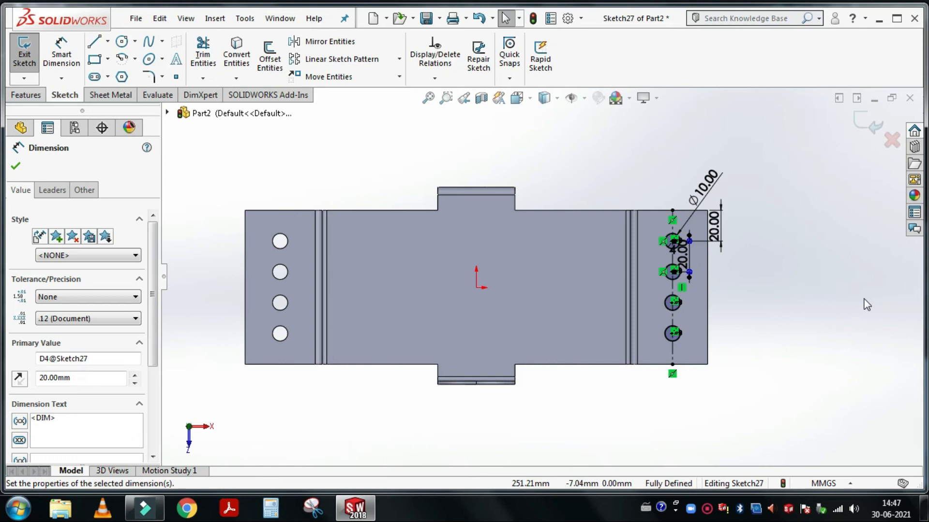
Cut the right flange's four circles through the sheet with an Extruded Cut using the Up To Next end condition
left_click(111, 95)
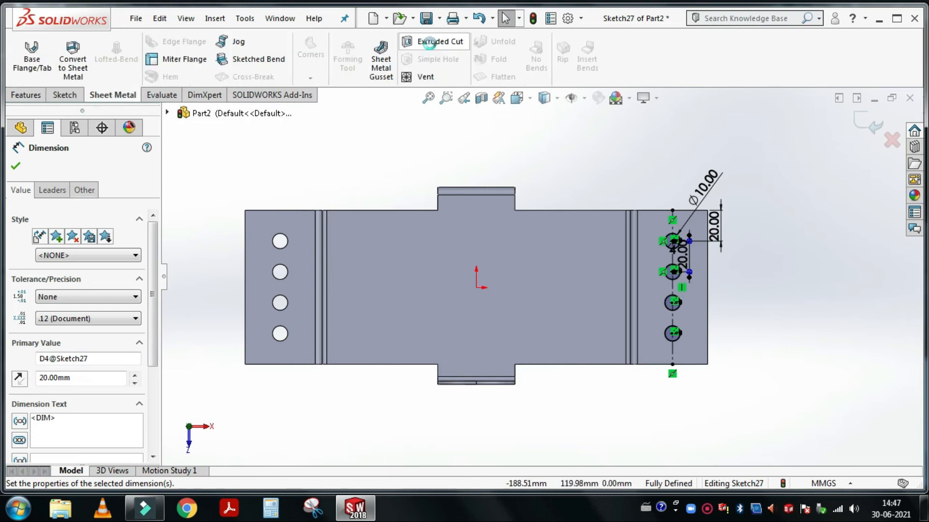
left_click(431, 44)
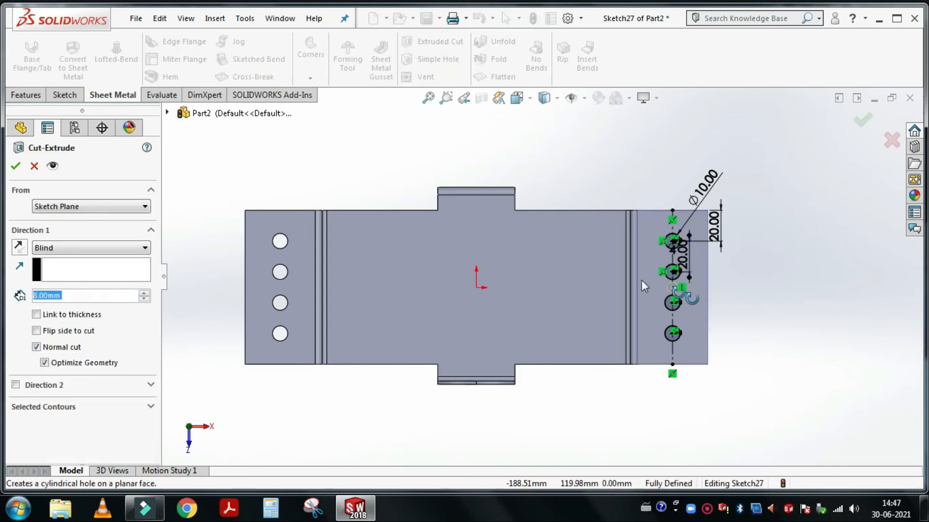
left_click(68, 248)
left_click(68, 287)
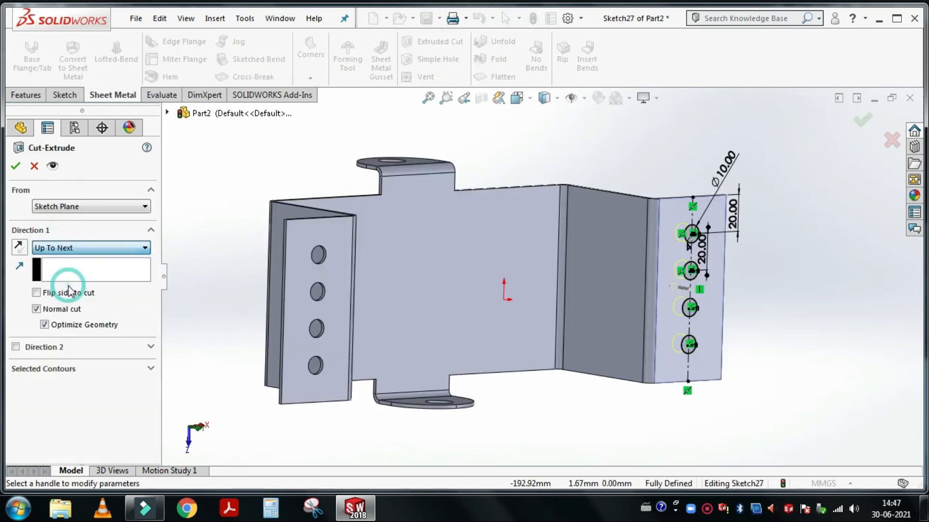
left_click(15, 168)
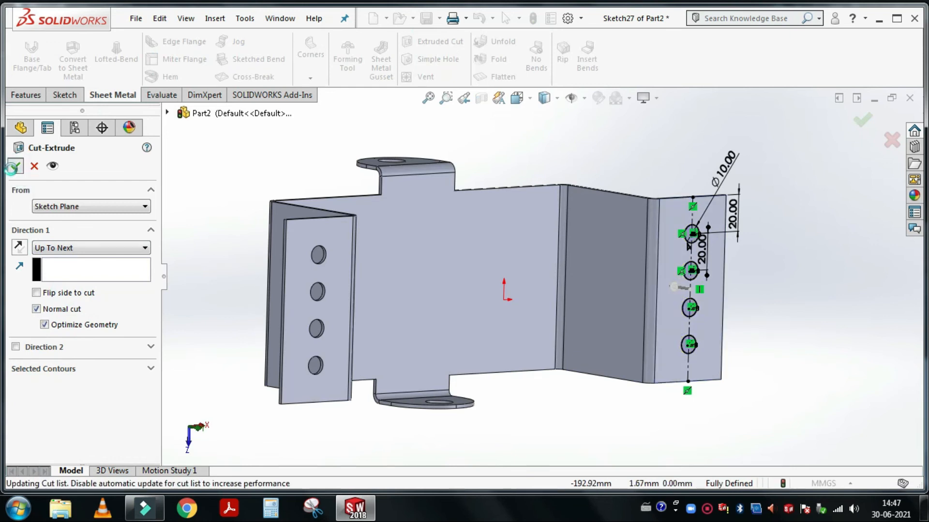
left_click(752, 321)
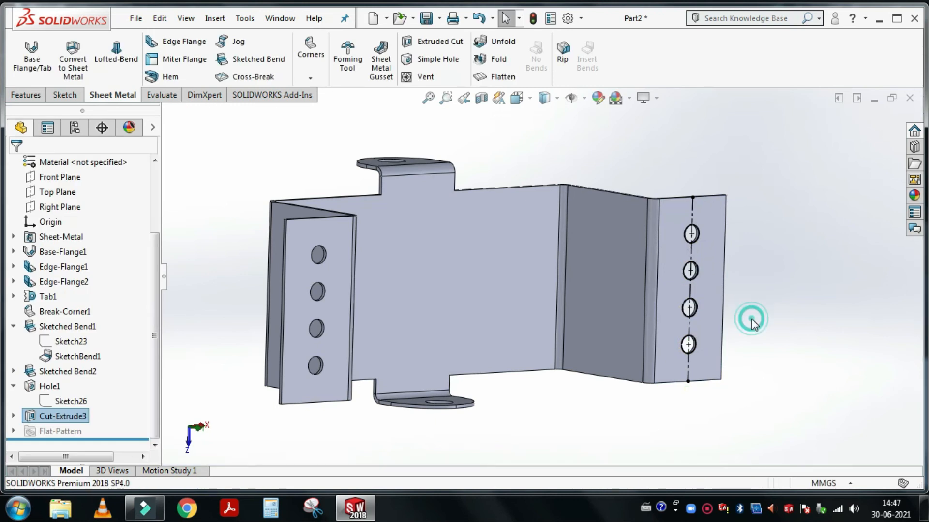
Examine the finished hole rows on both flanges from several angles and close up
middle_click_drag(632, 302, 618, 287)
scroll(618, 286, "up", 2)
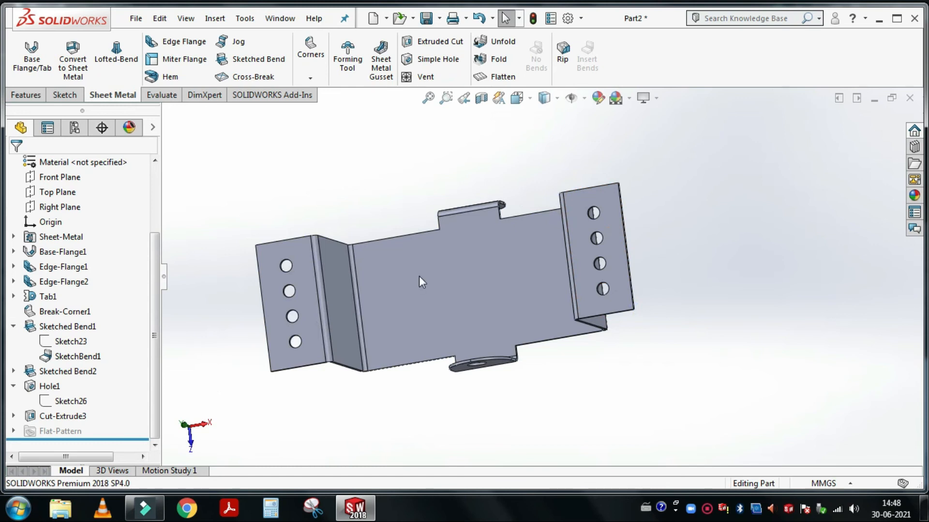
middle_click_drag(333, 282, 411, 217)
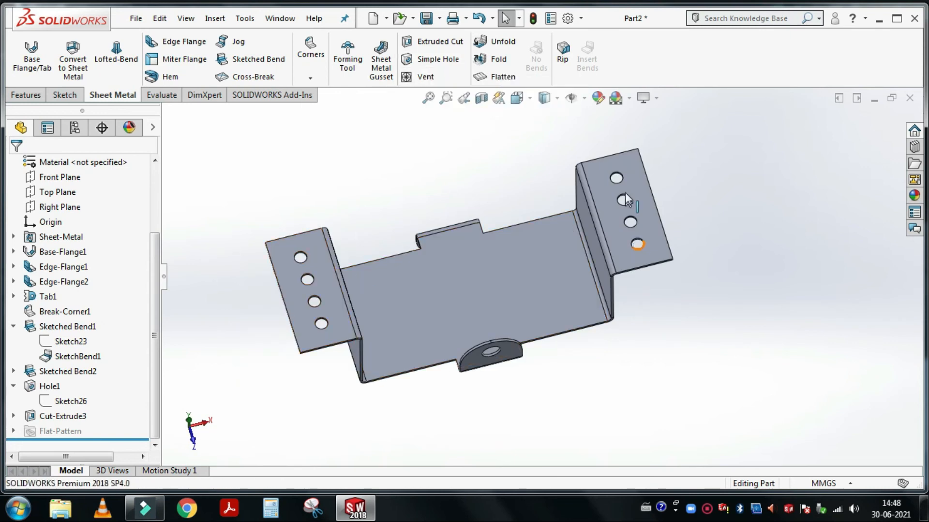
scroll(623, 190, "down", 2)
scroll(621, 190, "down", 3)
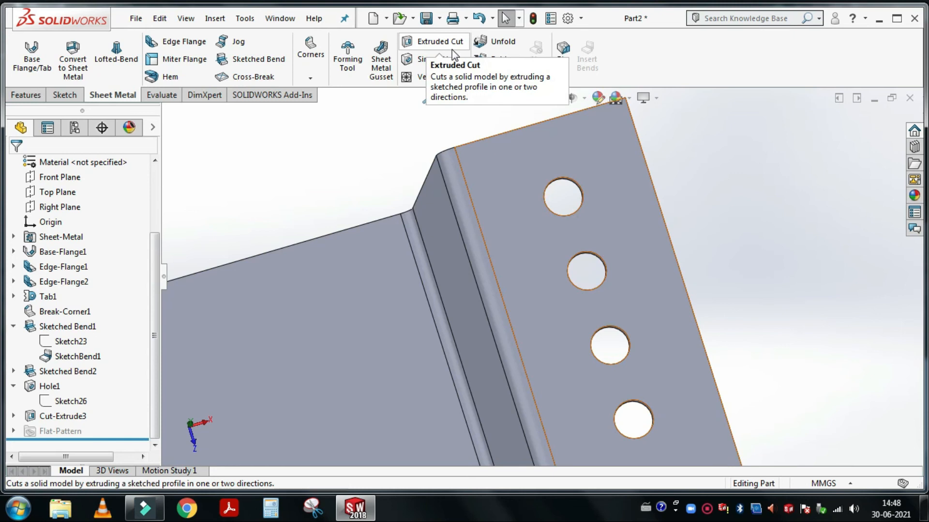
scroll(620, 248, "up", 4)
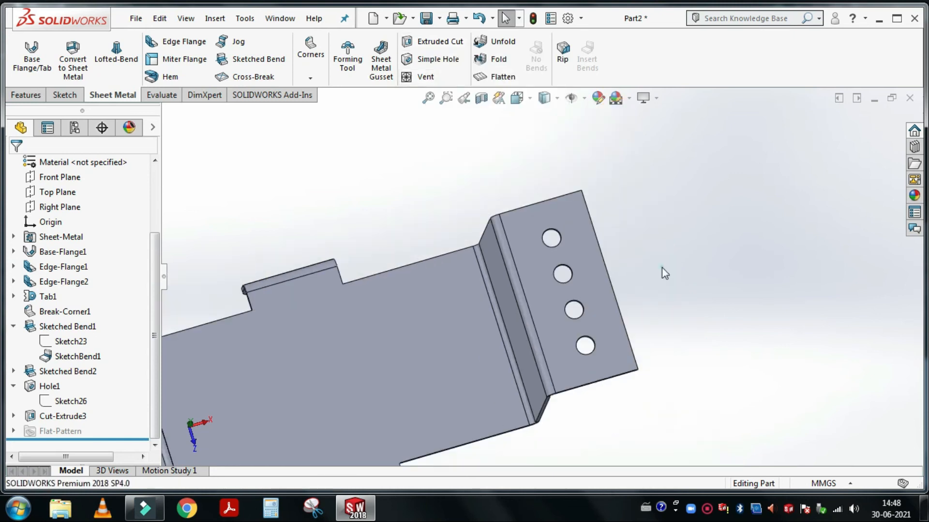
scroll(541, 276, "up", 3)
middle_click_drag(287, 281, 382, 304)
scroll(382, 303, "up", 2)
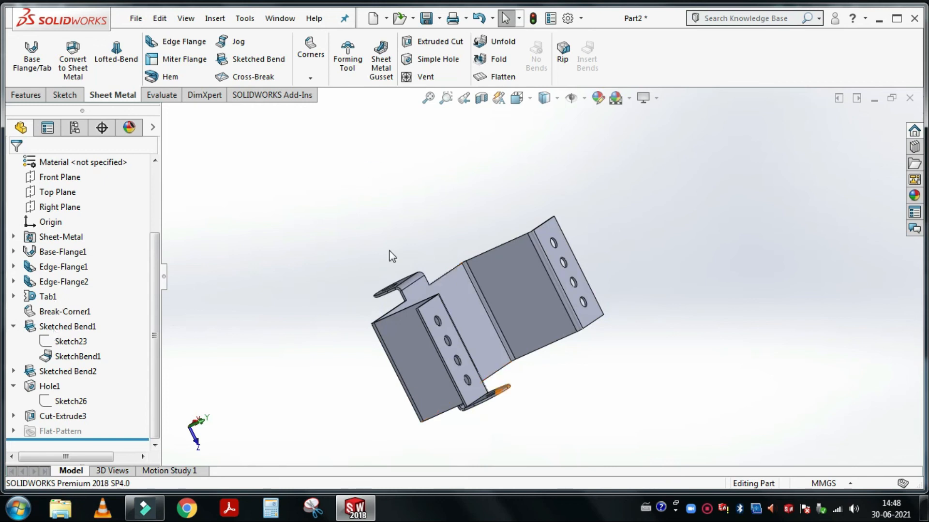
Start a sketch on the base flange's main face and draw a circle centred on the origin
mouse_move(459, 278)
middle_mouse_down()
mouse_move(410, 199)
mouse_move(475, 327)
middle_mouse_up()
right_click(475, 327)
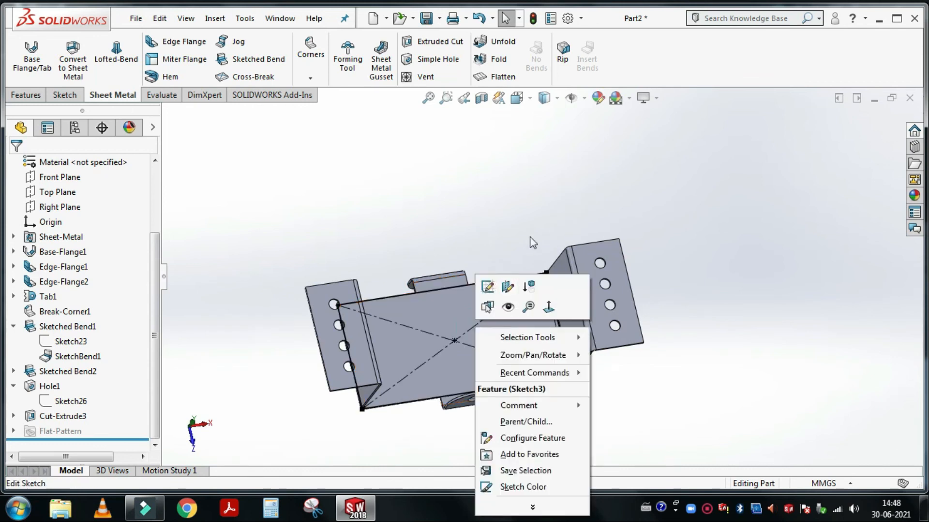
left_click(457, 303)
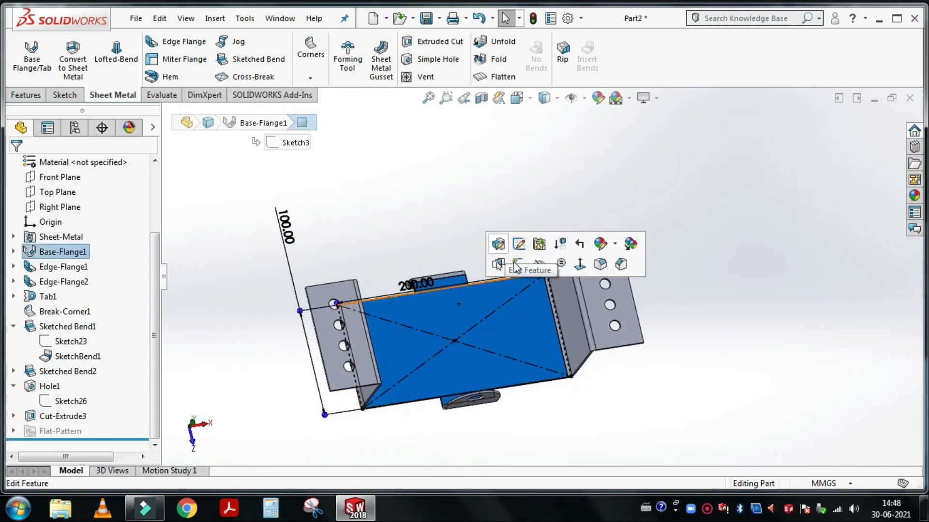
left_click(517, 263)
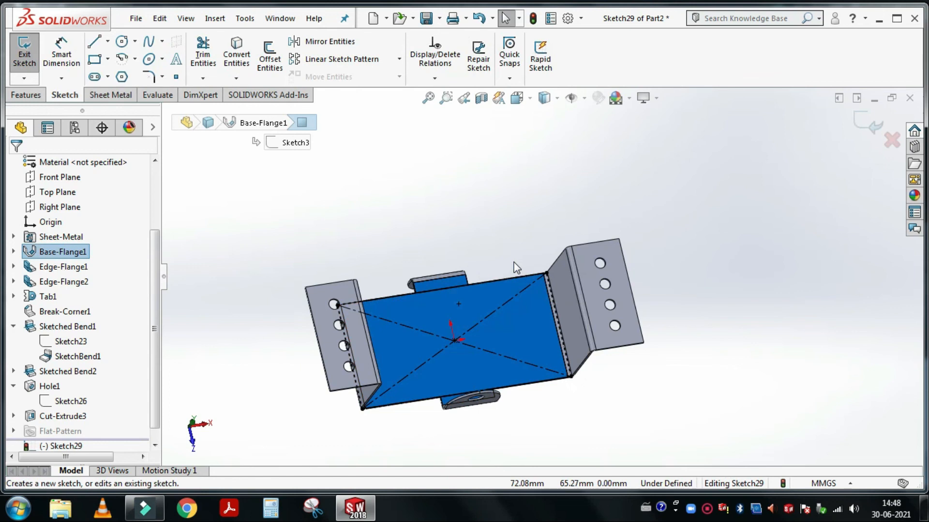
left_click(441, 163)
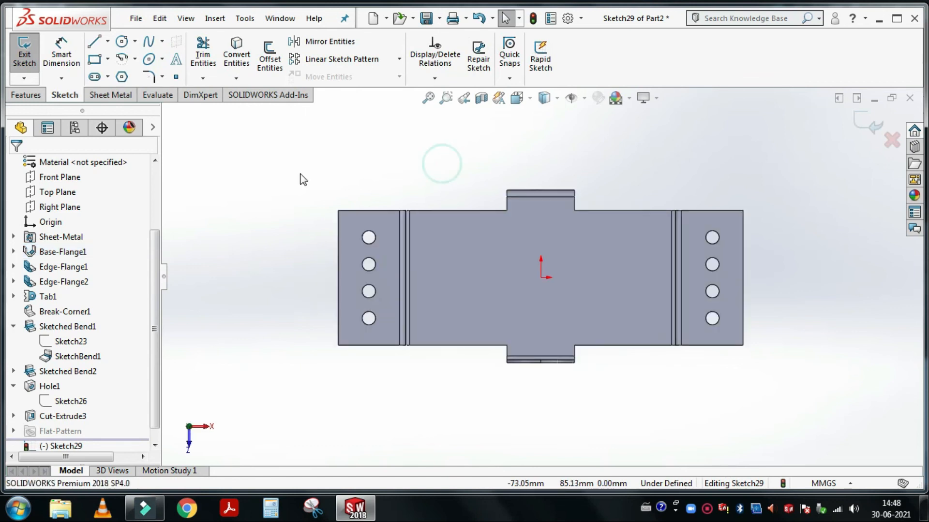
left_click(121, 41)
left_click(541, 277)
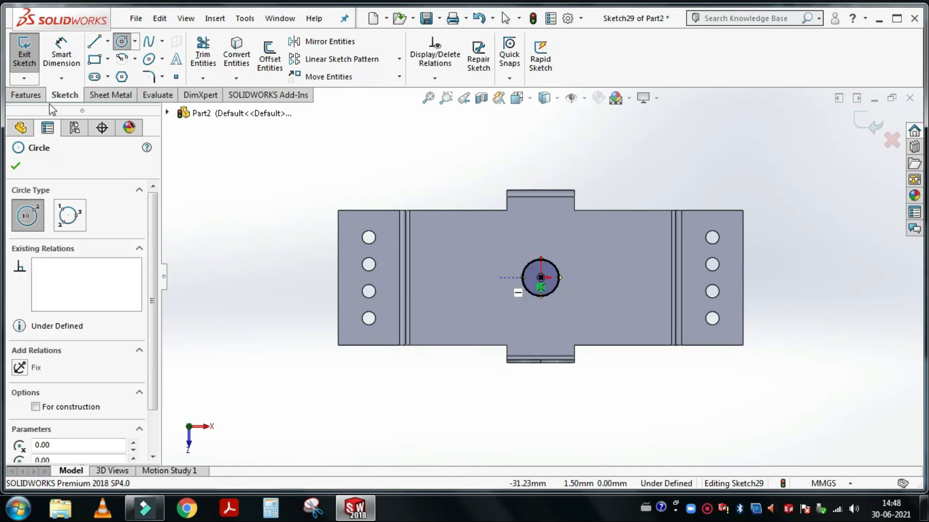
Dimension the base flange's central circle to a 10 mm diameter
left_click(79, 41)
left_click(524, 271)
left_click(467, 186)
type("10")
key("Return")
left_click(381, 173)
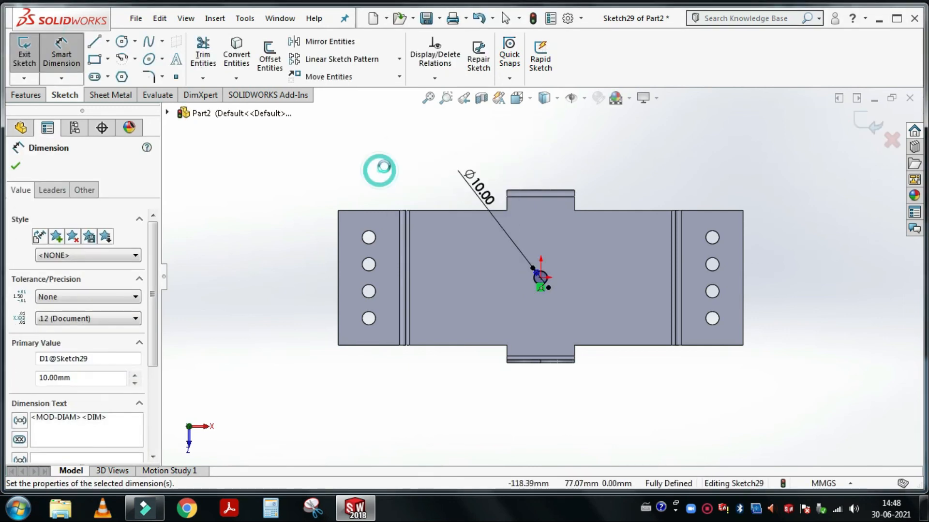
Cut the central circle through the base flange with an Extruded Cut using the Up To Next end condition
left_click(113, 95)
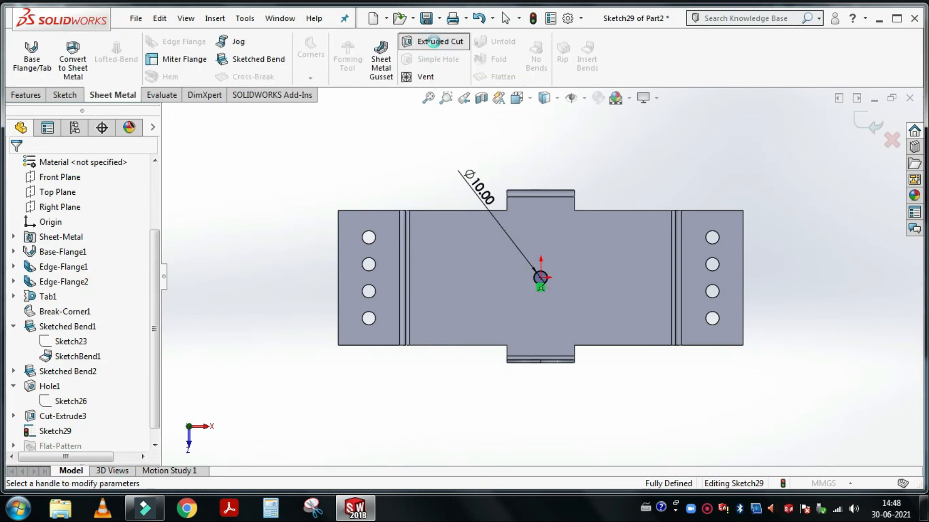
left_click(438, 42)
left_click(76, 248)
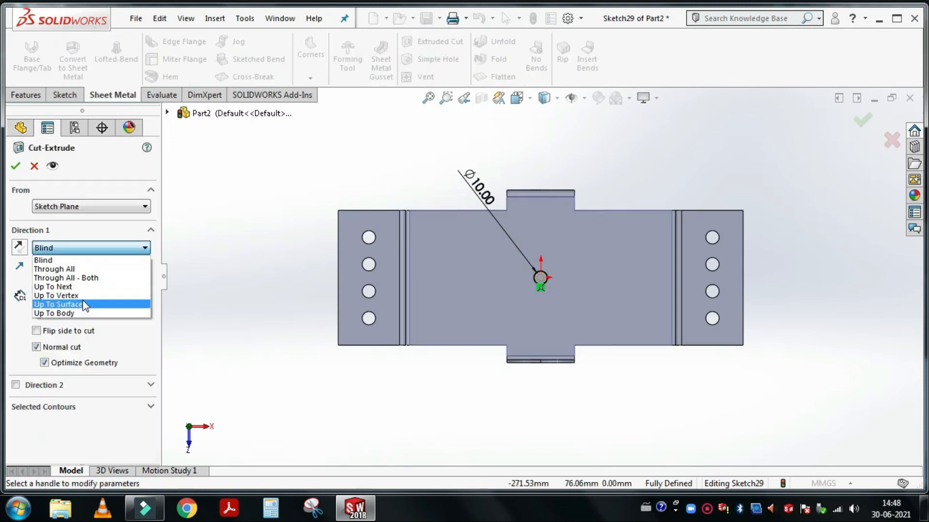
left_click(83, 288)
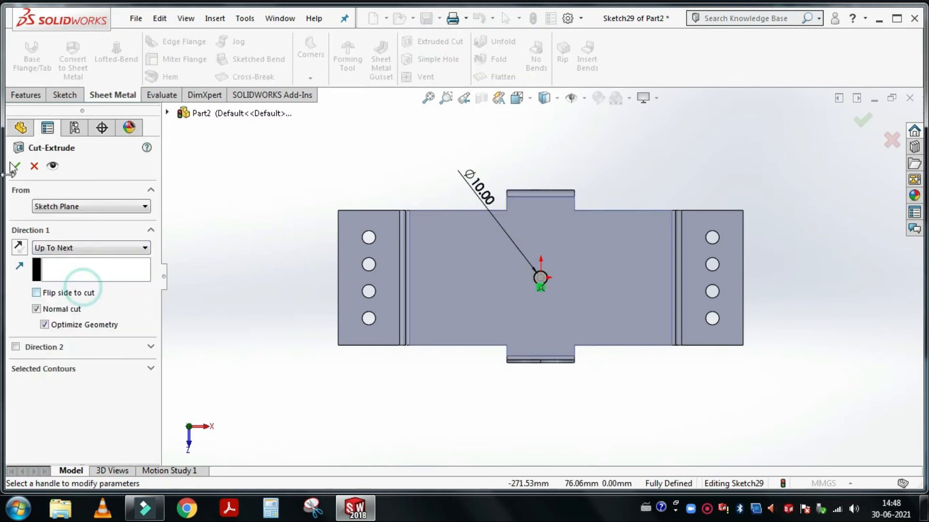
left_click(18, 170)
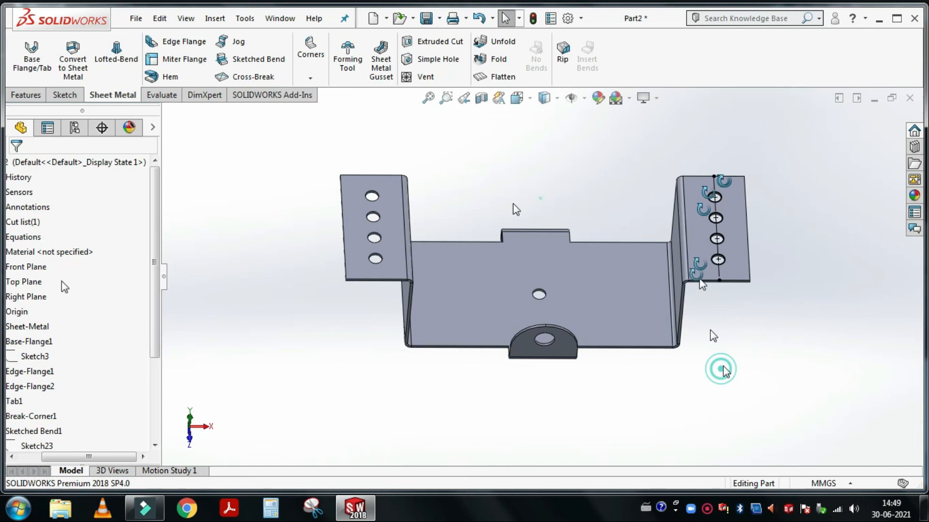
Inspect the bracket with its new central hole and set it to the isometric view
left_click(548, 124)
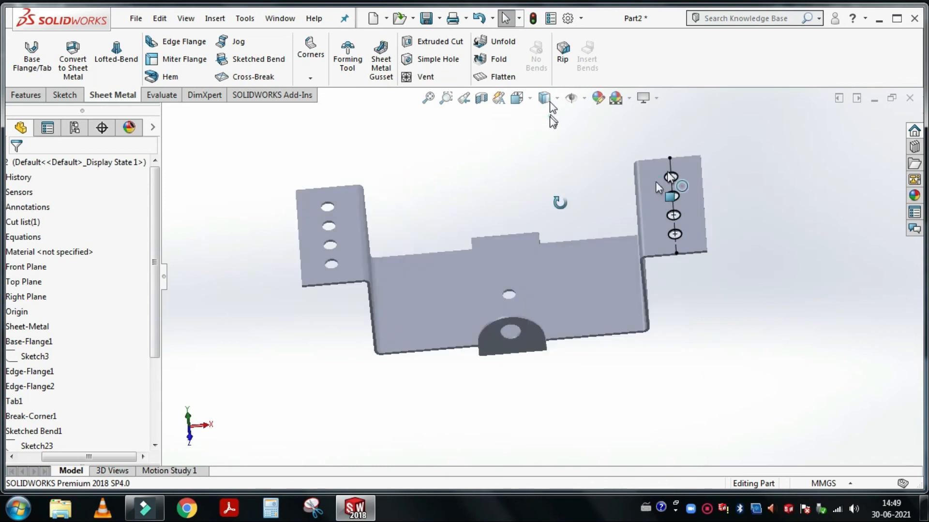
left_click(667, 160)
scroll(551, 185, "up", 3)
left_click(551, 185)
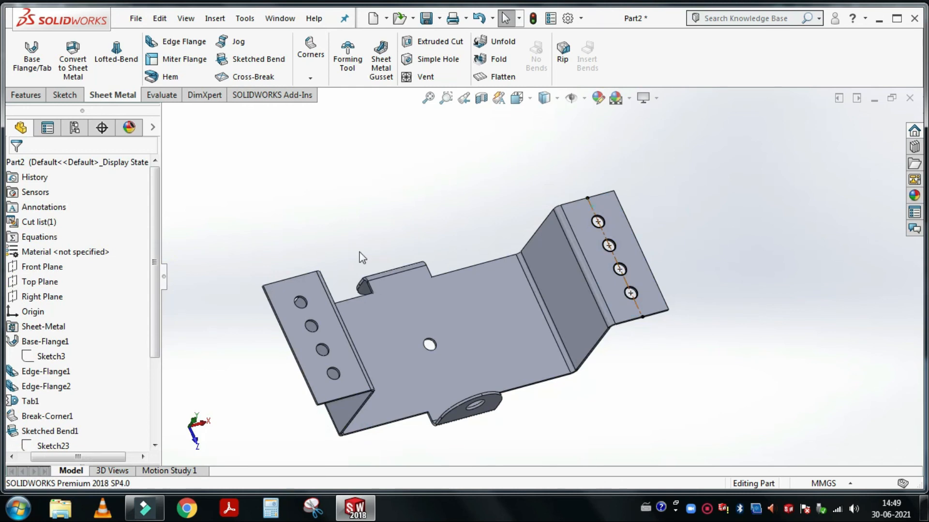
middle_click_drag(328, 181, 325, 173)
key("ctrl+7")
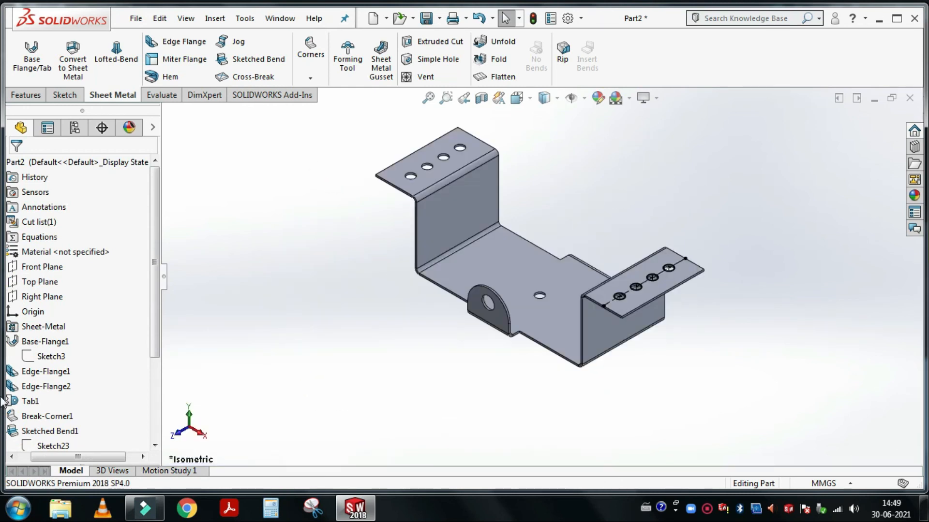
Collapse the Sketched Bend1 and Hole1 features in the feature tree and rebuild the part
left_click_drag(91, 457, 22, 457)
scroll(45, 420, "down", 1)
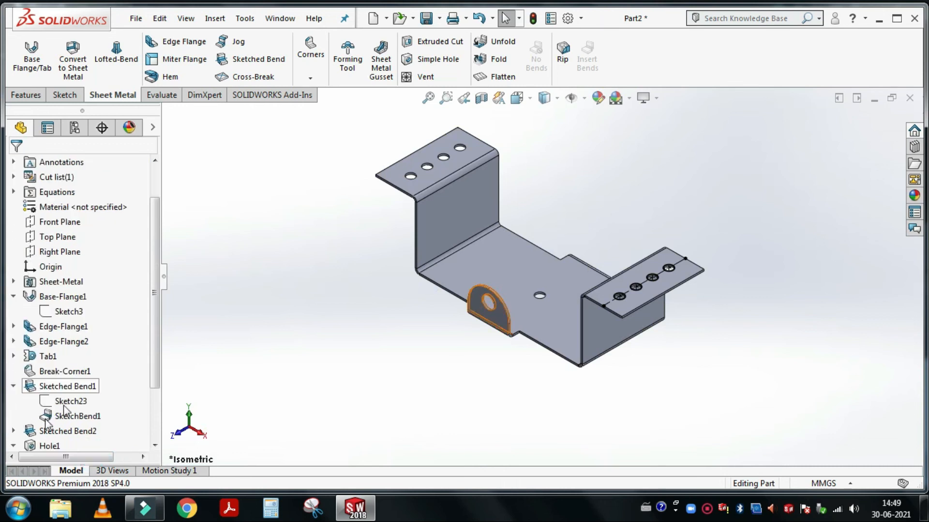
scroll(45, 372, "down", 1)
left_click(14, 342)
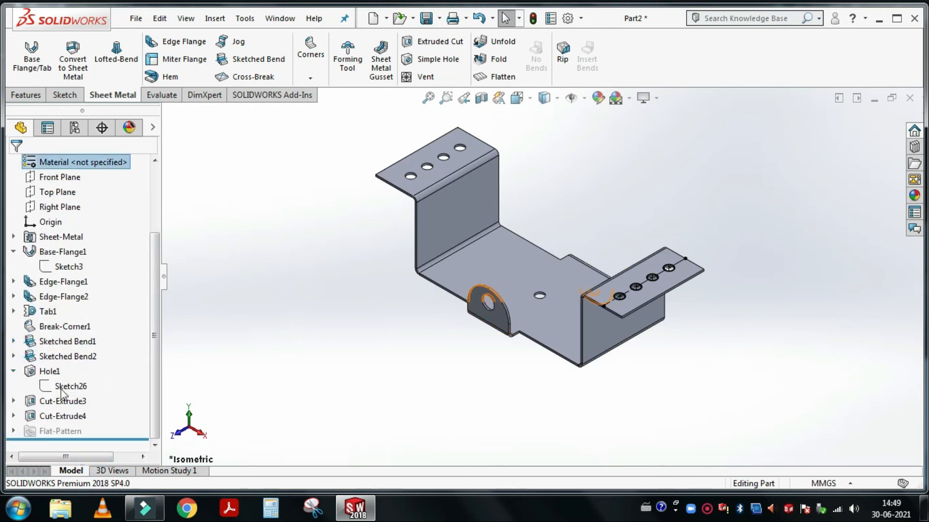
left_click(67, 386)
left_click(14, 371)
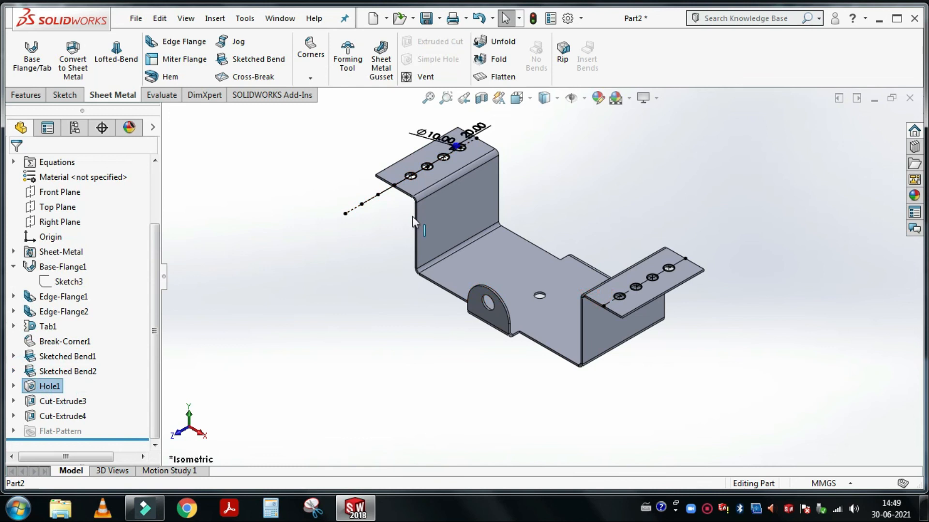
left_click(533, 18)
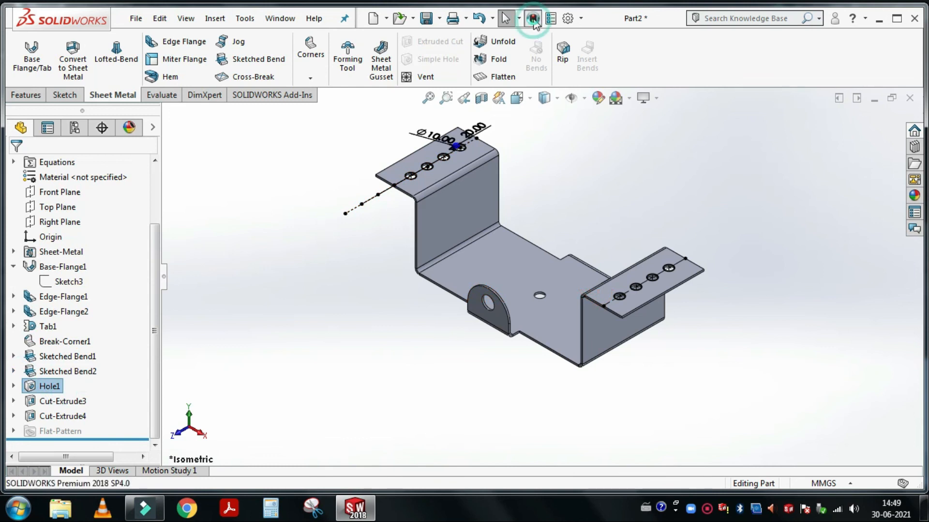
left_click(433, 102)
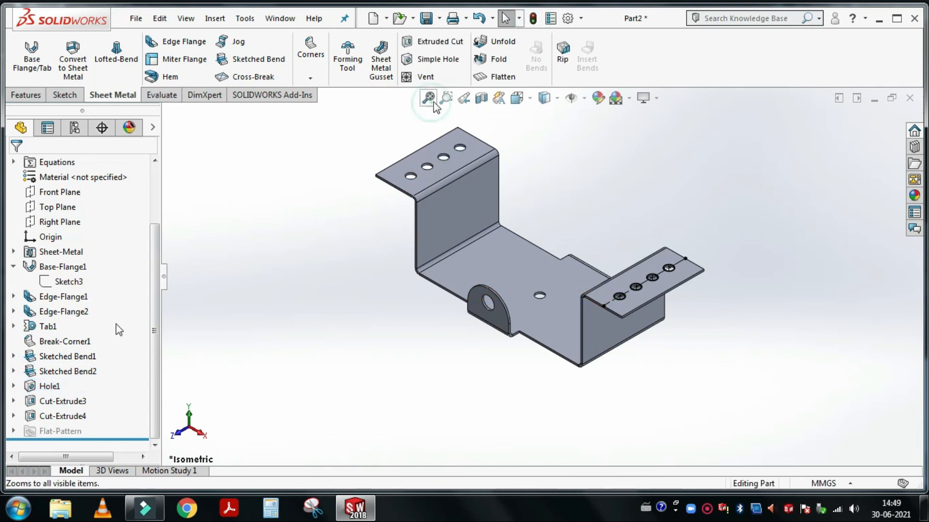
scroll(119, 329, "up", 3)
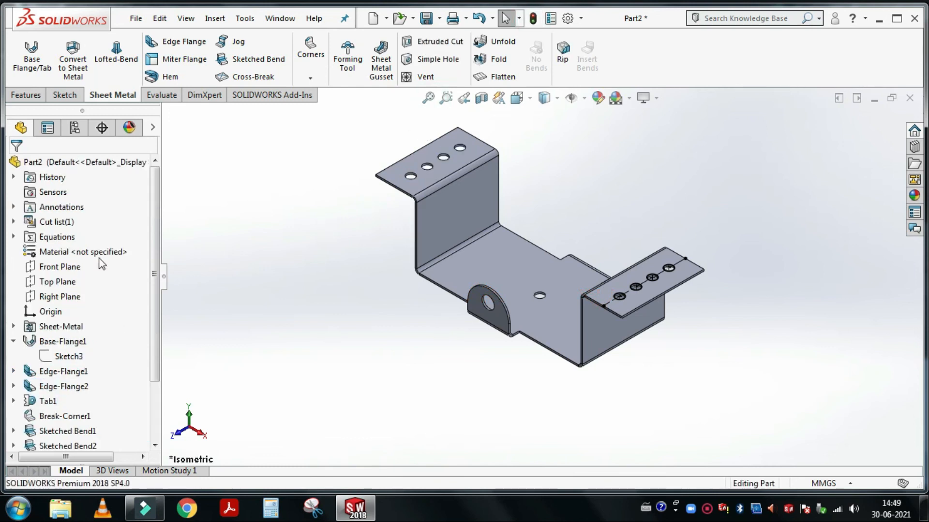
left_click(61, 327)
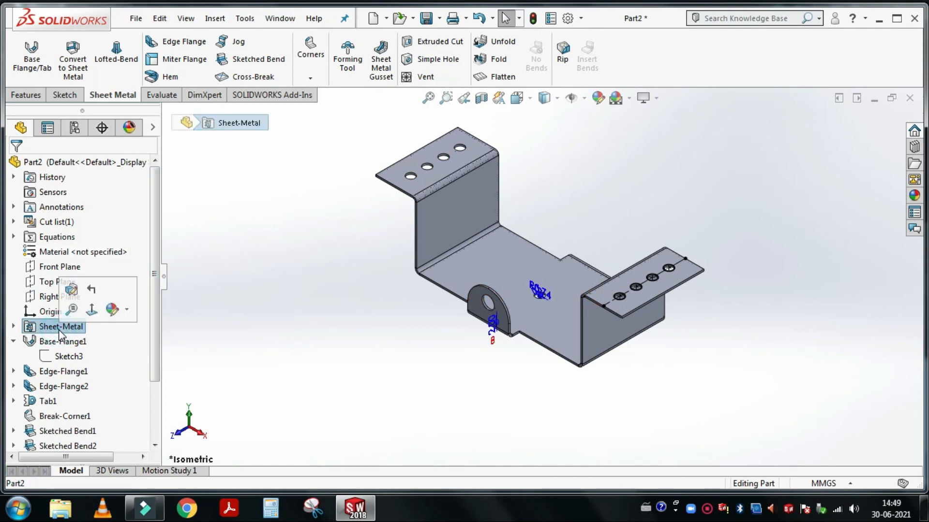
scroll(44, 425, "down", 2)
right_click(43, 423)
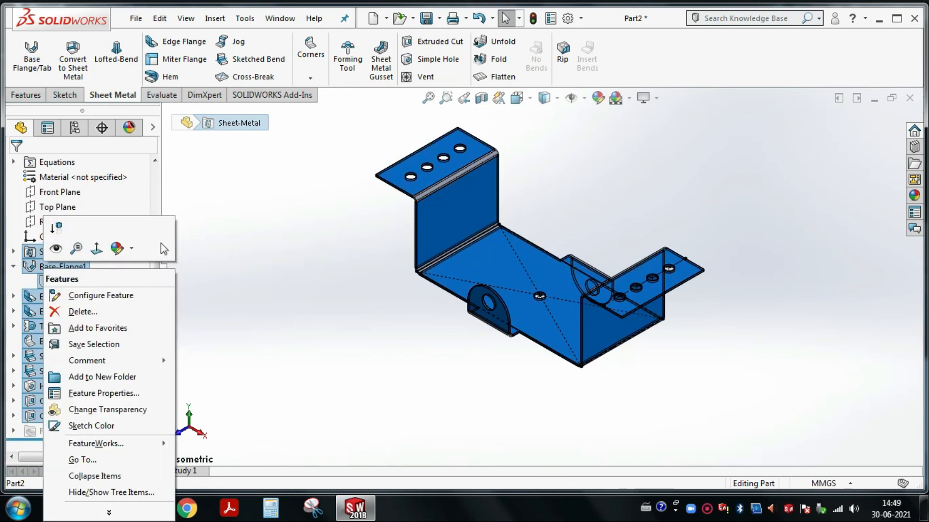
left_click(117, 248)
left_click(142, 282)
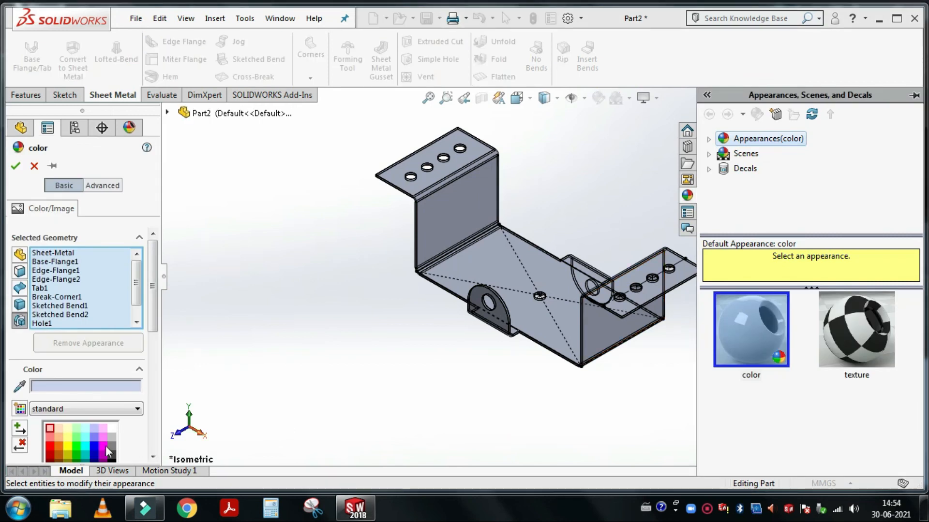
left_click(95, 438)
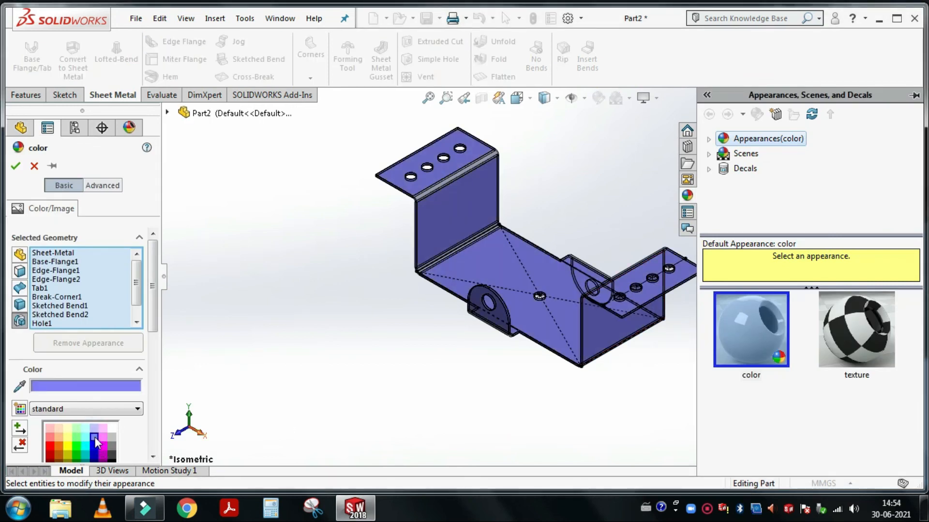
left_click(34, 168)
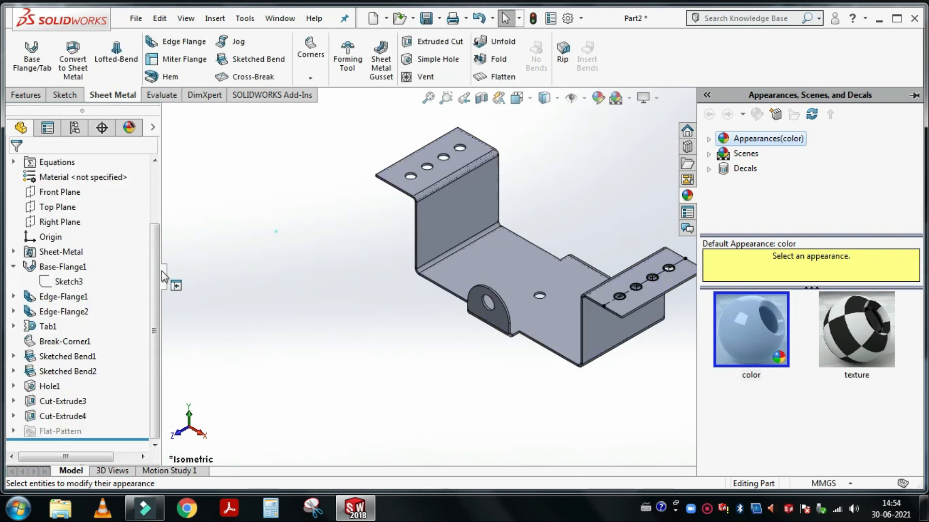
scroll(73, 300, "up", 1)
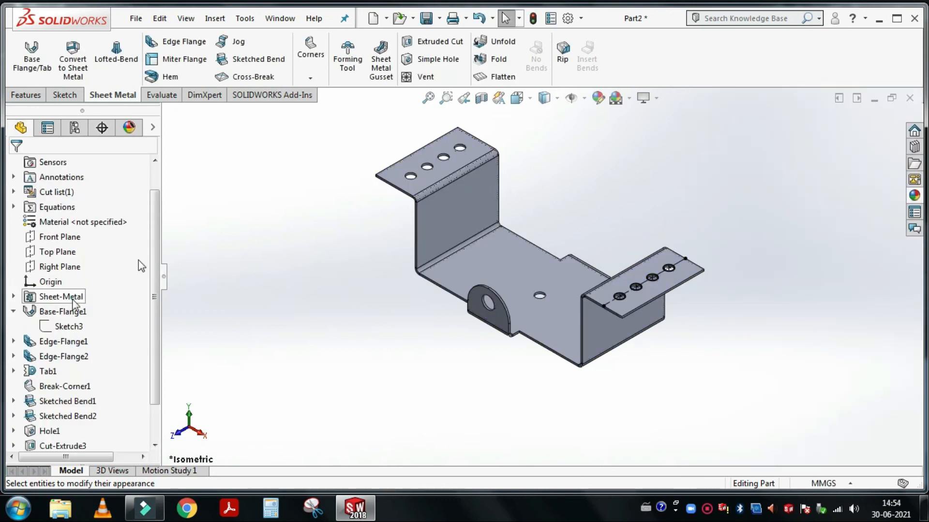
Open the whole part's color appearance for editing and apply the medium violet-blue swatch from the standard palette
right_click(73, 299)
left_click(147, 299)
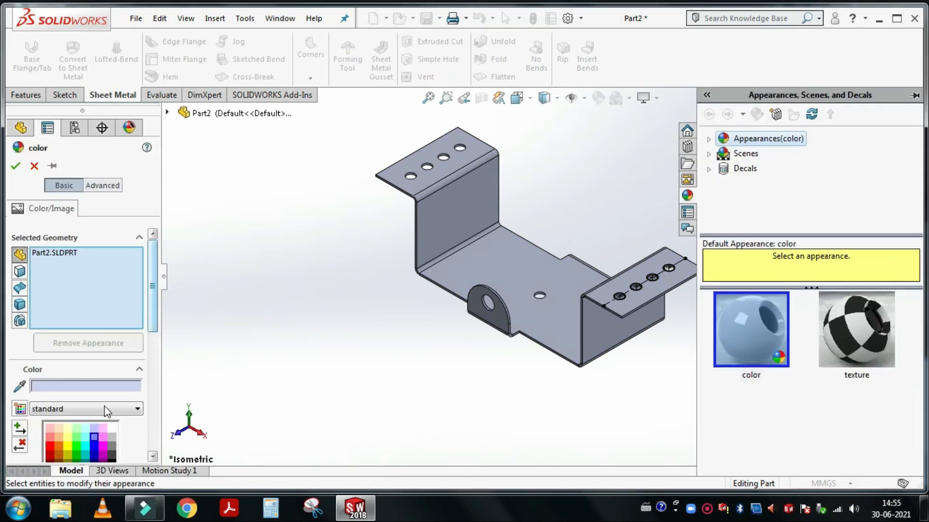
left_click(95, 428)
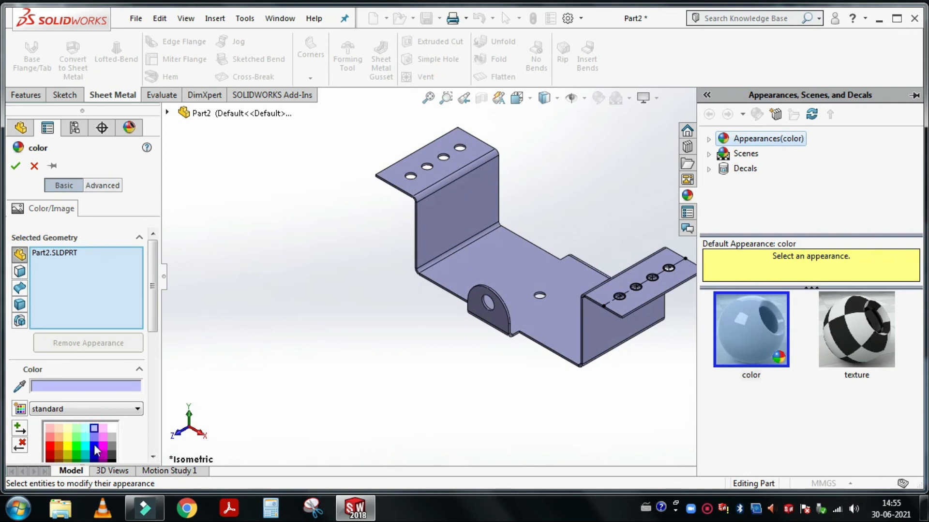
left_click(93, 442)
left_click(93, 441)
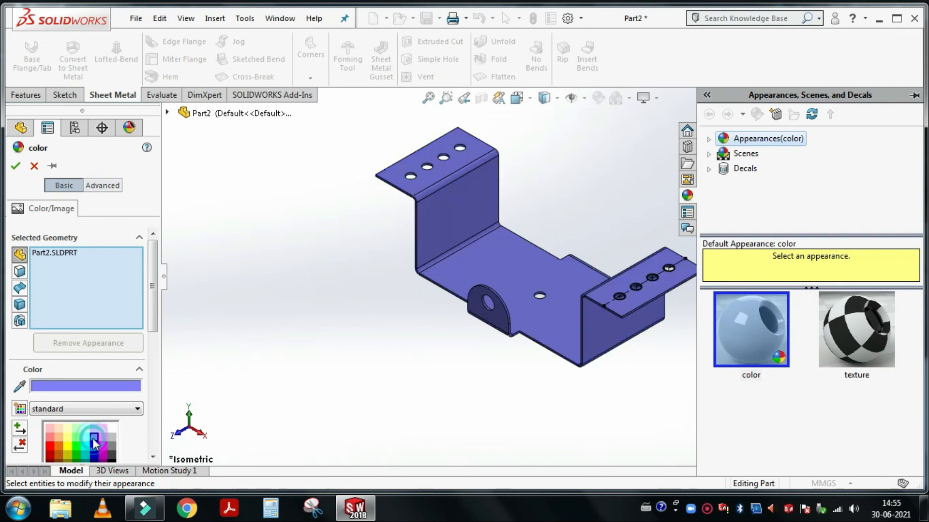
Try the greyscale swatch palette for the part color, then return to the standard palette
left_click(130, 410)
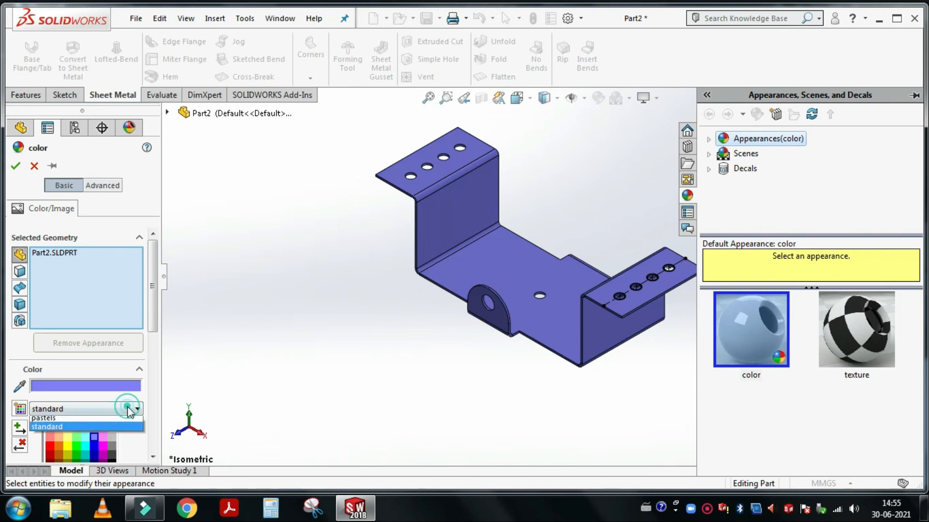
left_click(111, 429)
left_click(104, 409)
left_click(99, 421)
left_click(99, 409)
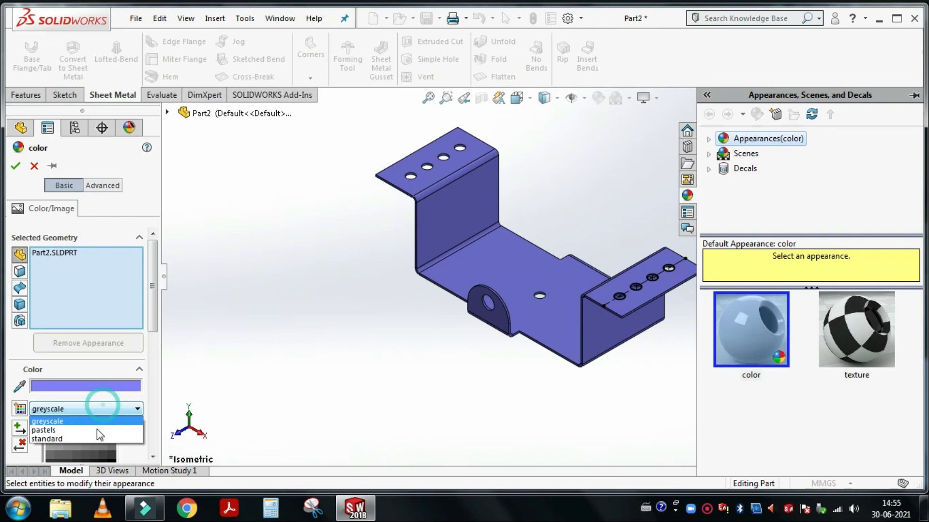
left_click(95, 438)
Try several blue shades from the color spectrum on the part, settling on light blue with RGB 127, 198, 255
left_click_drag(149, 311, 157, 407)
left_click(99, 302)
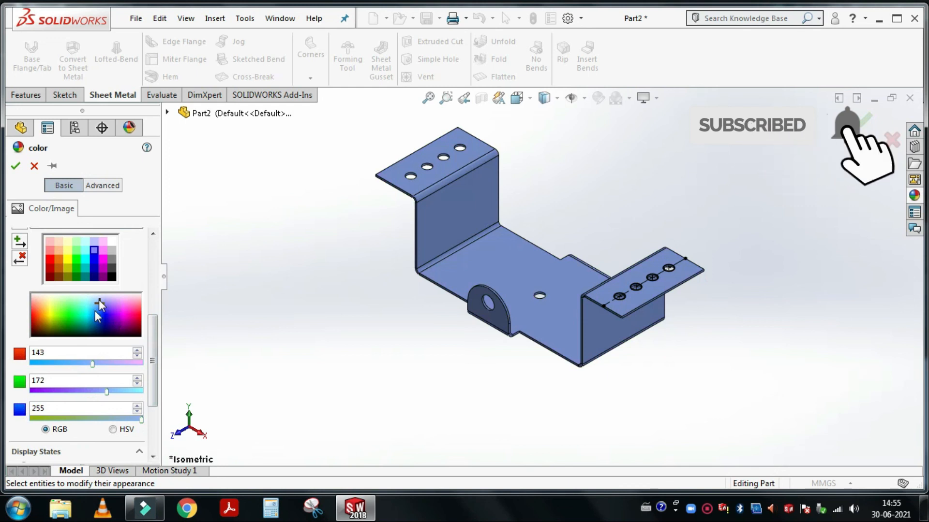
left_click(93, 311)
left_click(97, 311)
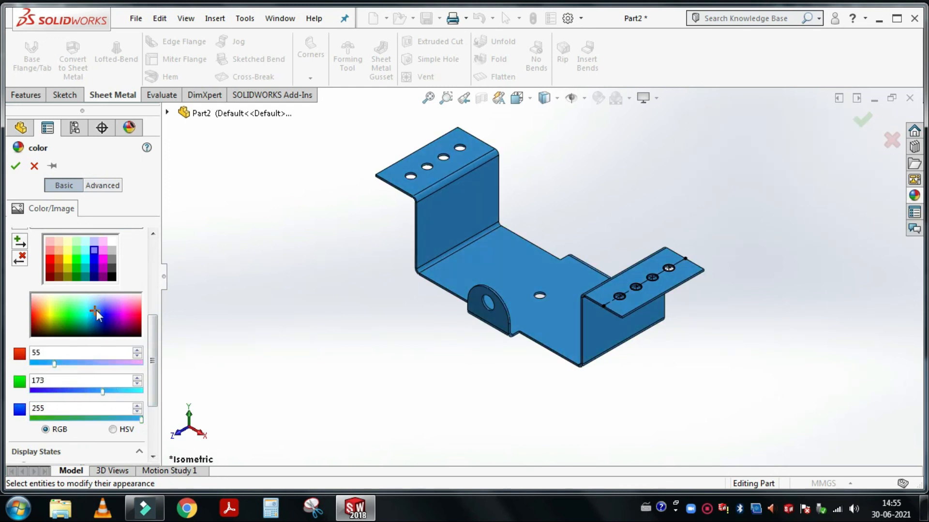
left_click(94, 308)
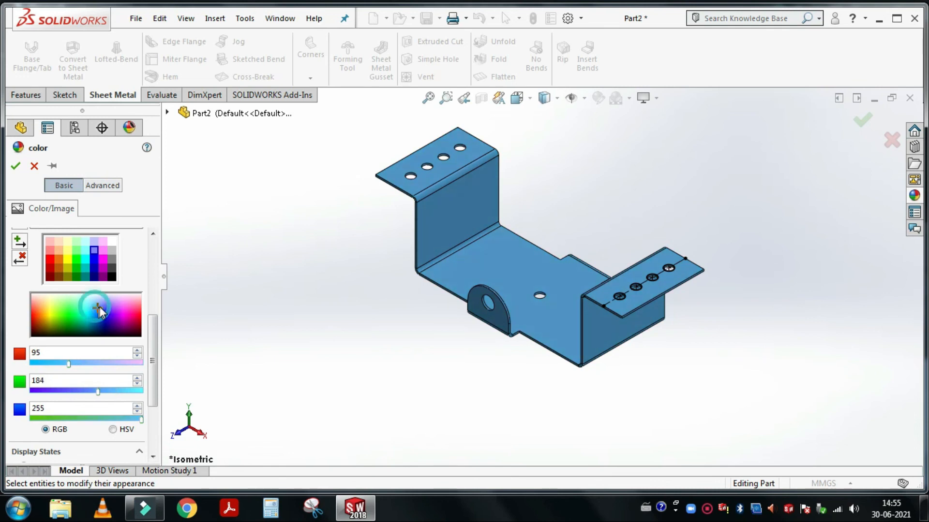
left_click(100, 304)
left_click_drag(102, 309, 102, 306)
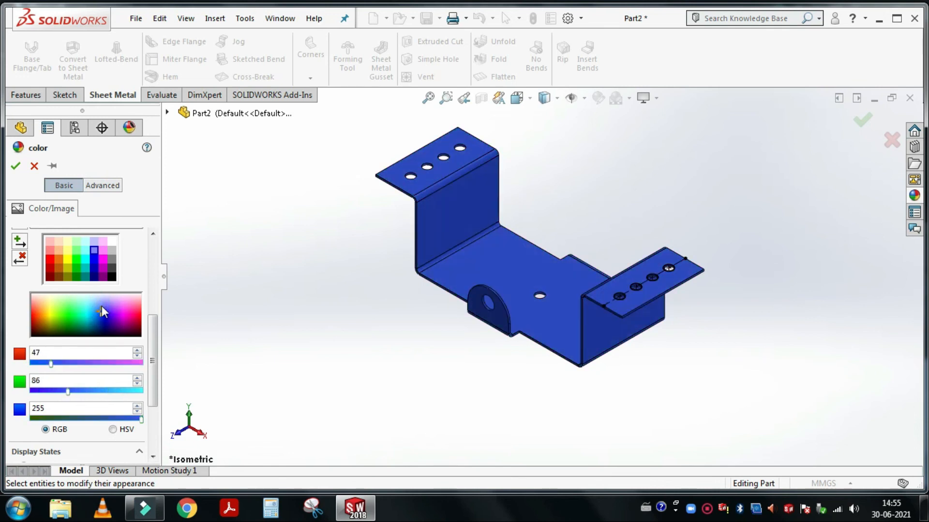
left_click(99, 304)
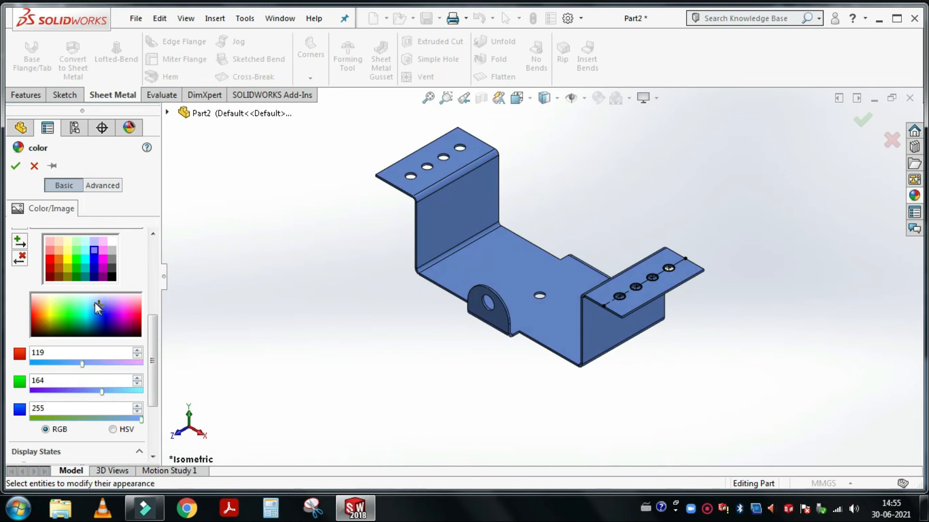
left_click(95, 303)
left_click(95, 304)
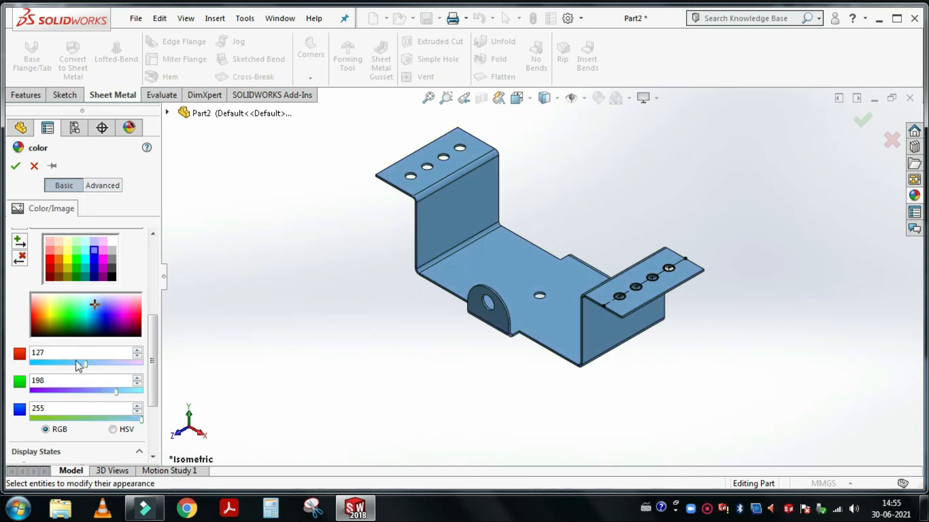